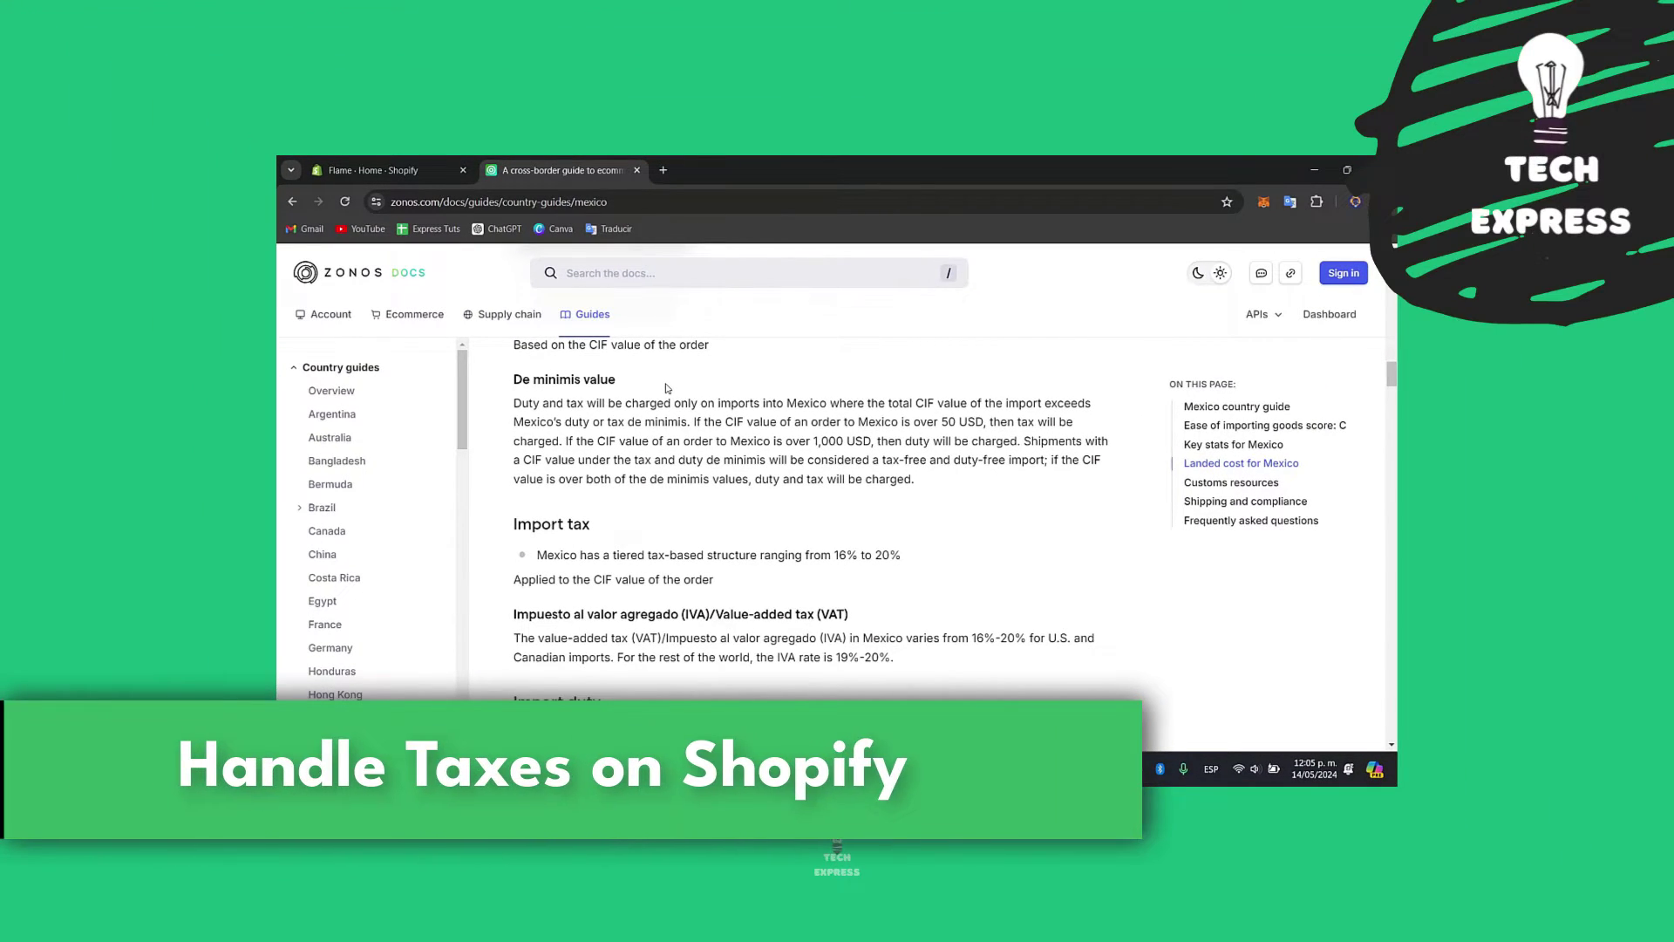
- Switch from the Zonos Mexico guide to the Flame store's Shopify admin Home tab
{"action": "left_click", "coordinate": [379, 162]}
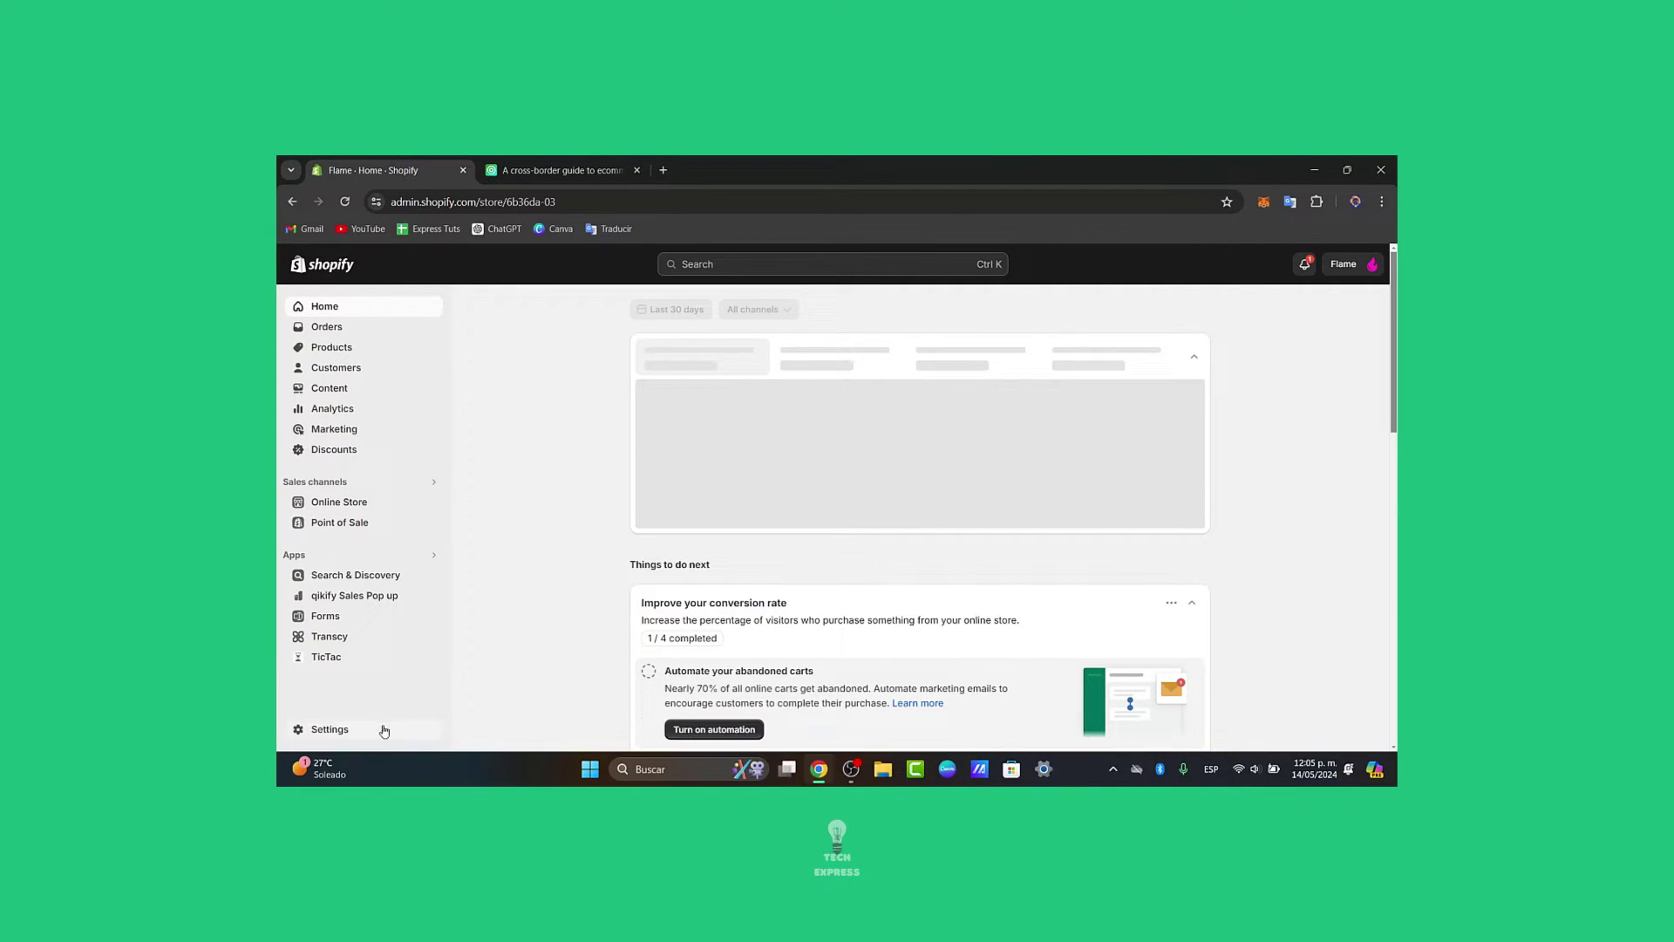
- Go to the Flame store's Domains settings
{"action": "left_click", "coordinate": [384, 730]}
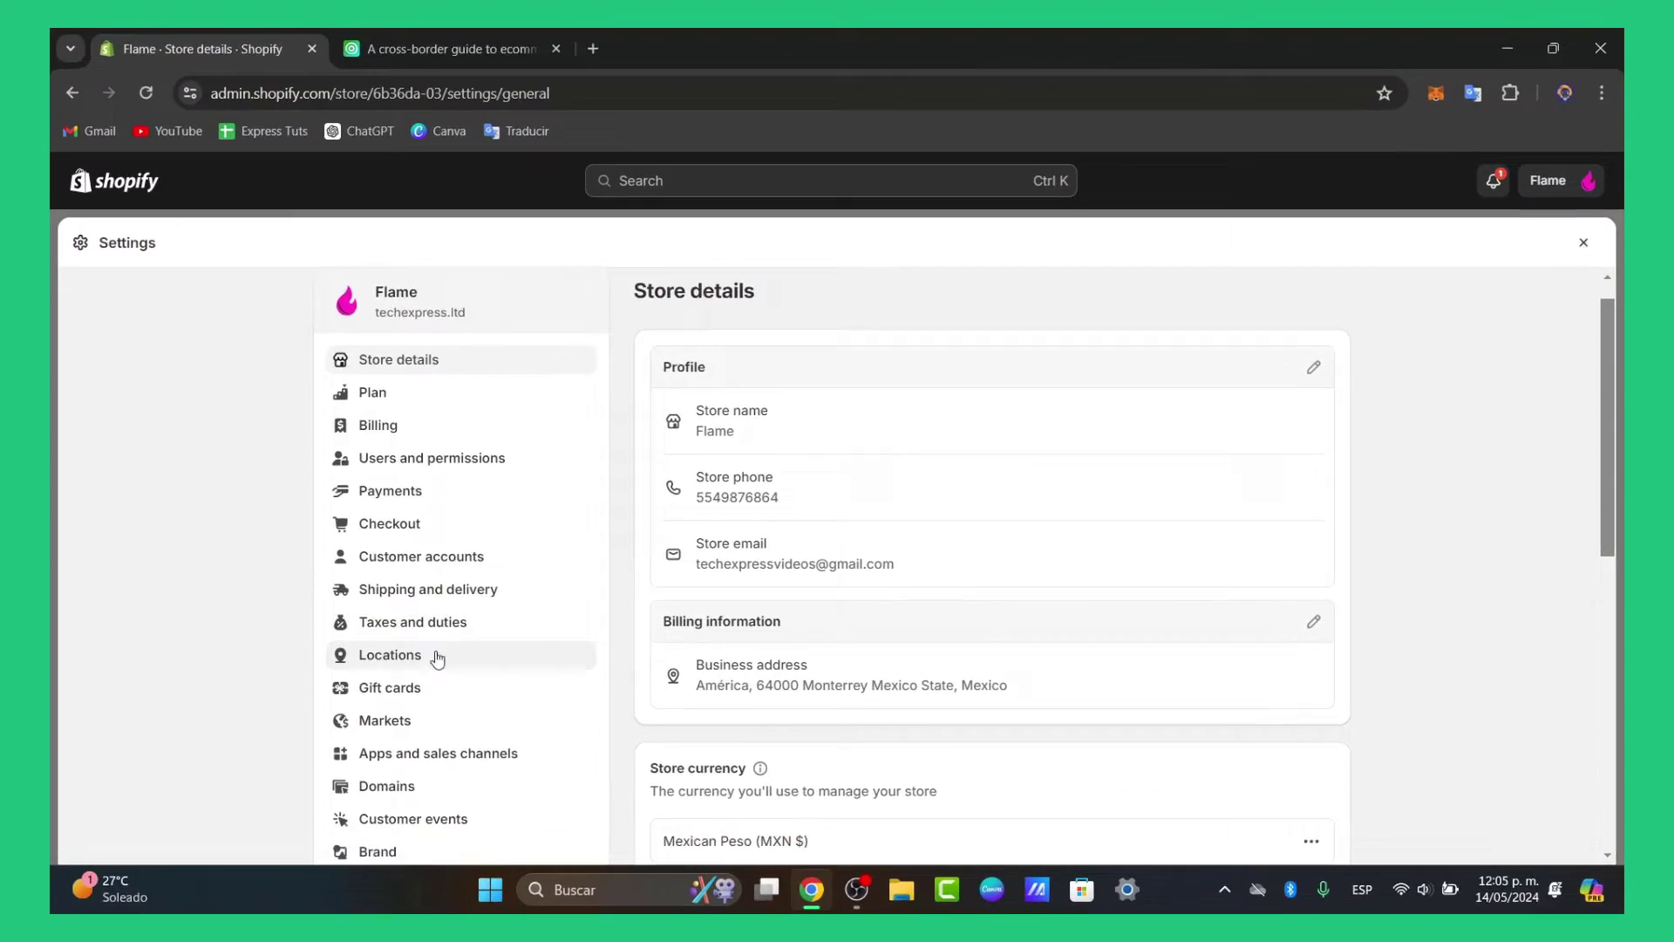
{"action": "scroll", "coordinate": [437, 660], "scroll_direction": "down", "scroll_amount": 2}
{"action": "left_click", "coordinate": [429, 619]}
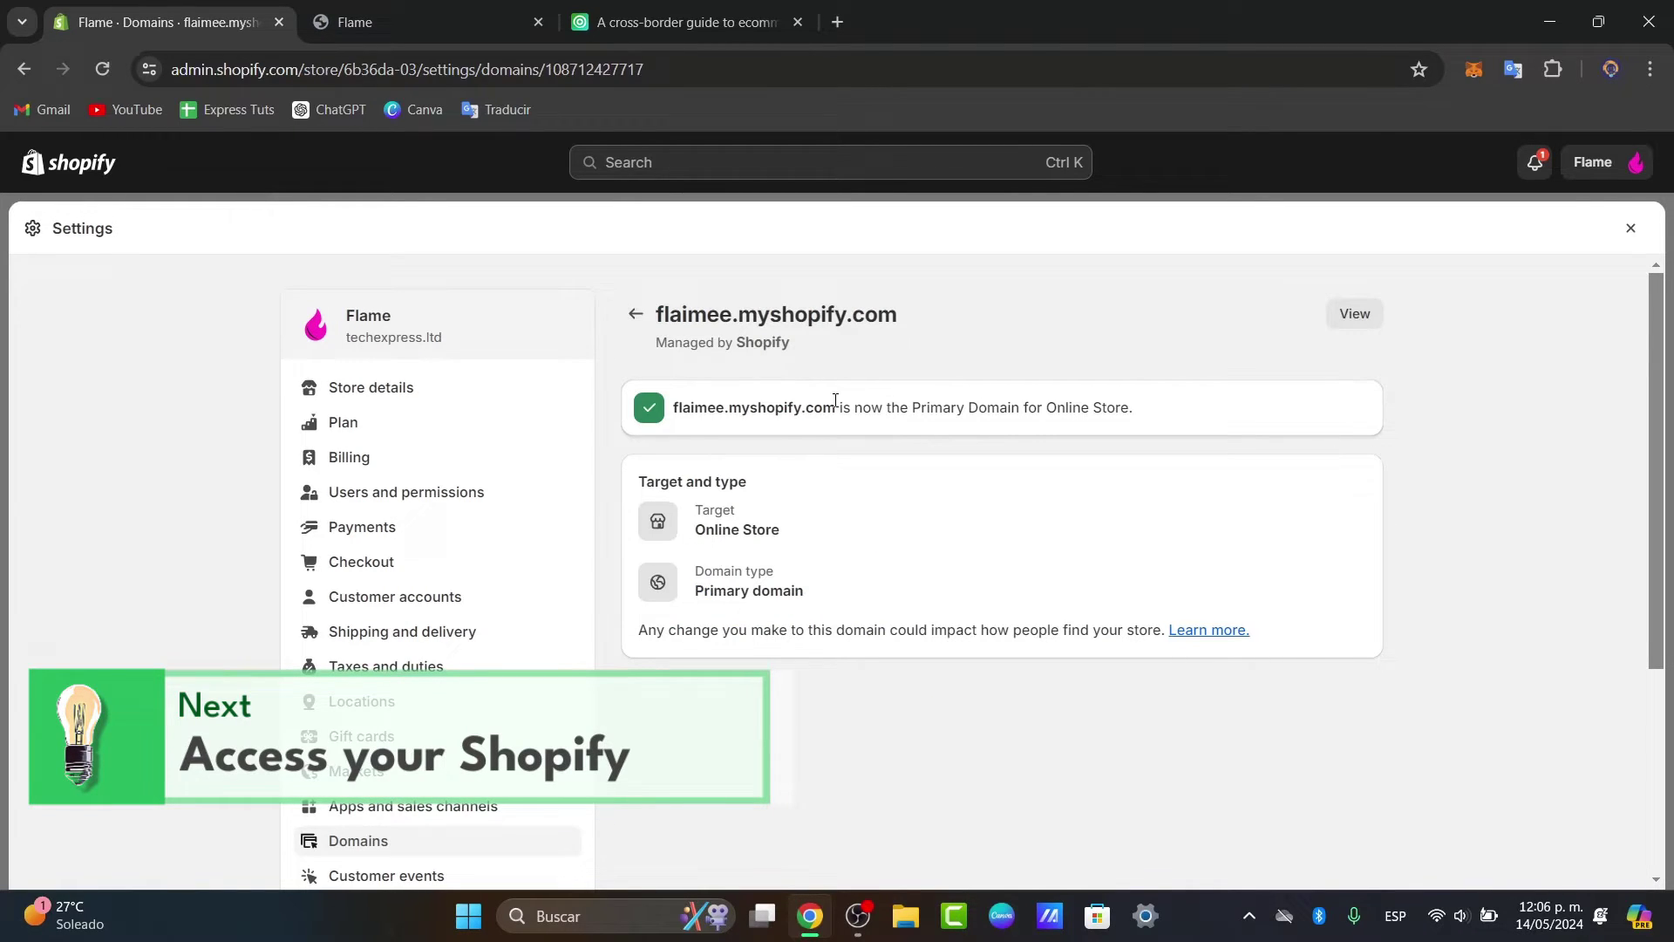
- Check the primary domain flaimee.myshopify.com and preview its live storefront, dismissing the discount popup
{"action": "left_click_drag", "start_coordinate": [836, 408], "coordinate": [789, 407]}
{"action": "left_click_drag", "start_coordinate": [768, 314], "coordinate": [1011, 366]}
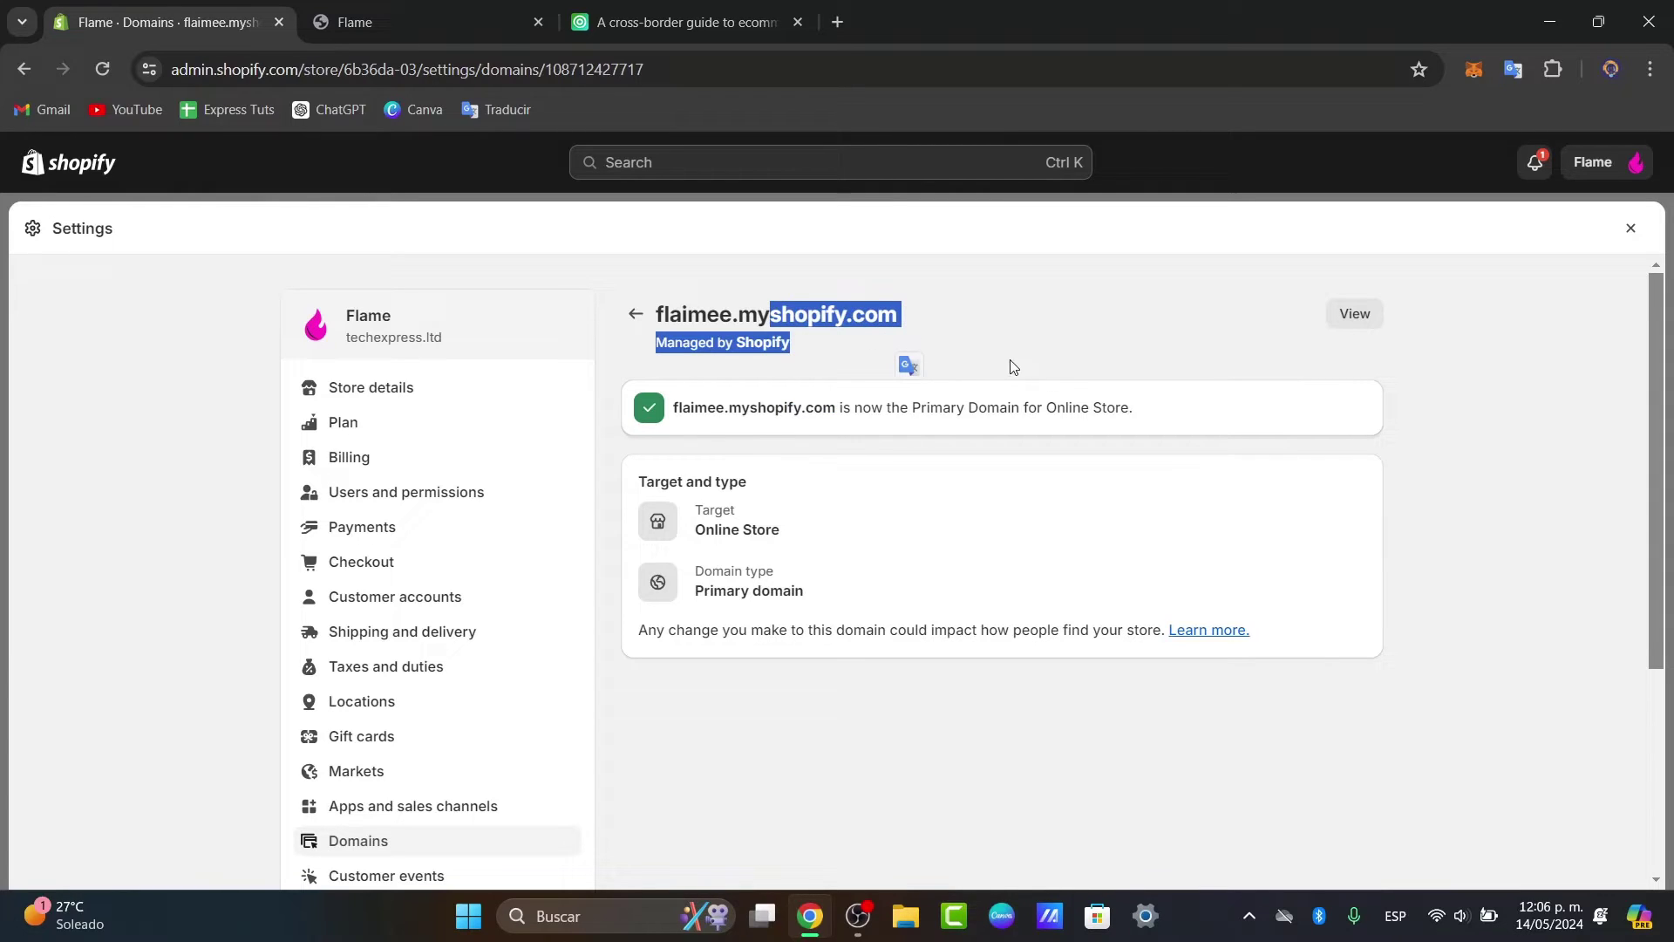
{"action": "left_click", "coordinate": [489, 21]}
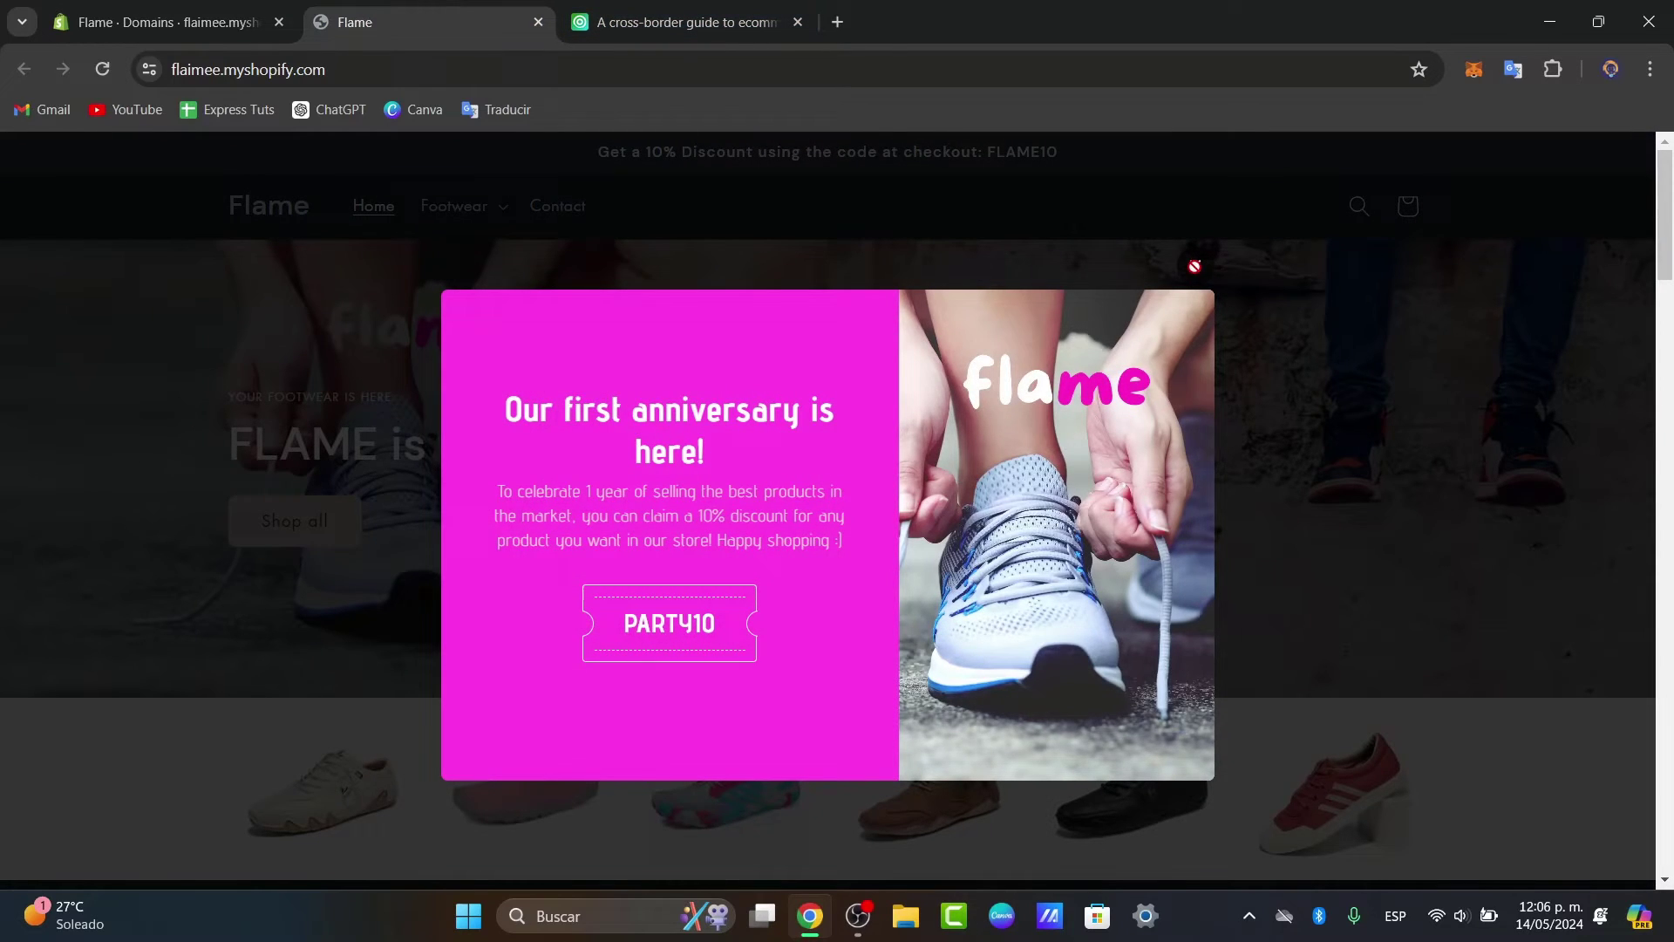
{"action": "left_click", "coordinate": [1197, 266]}
{"action": "left_click", "coordinate": [218, 17]}
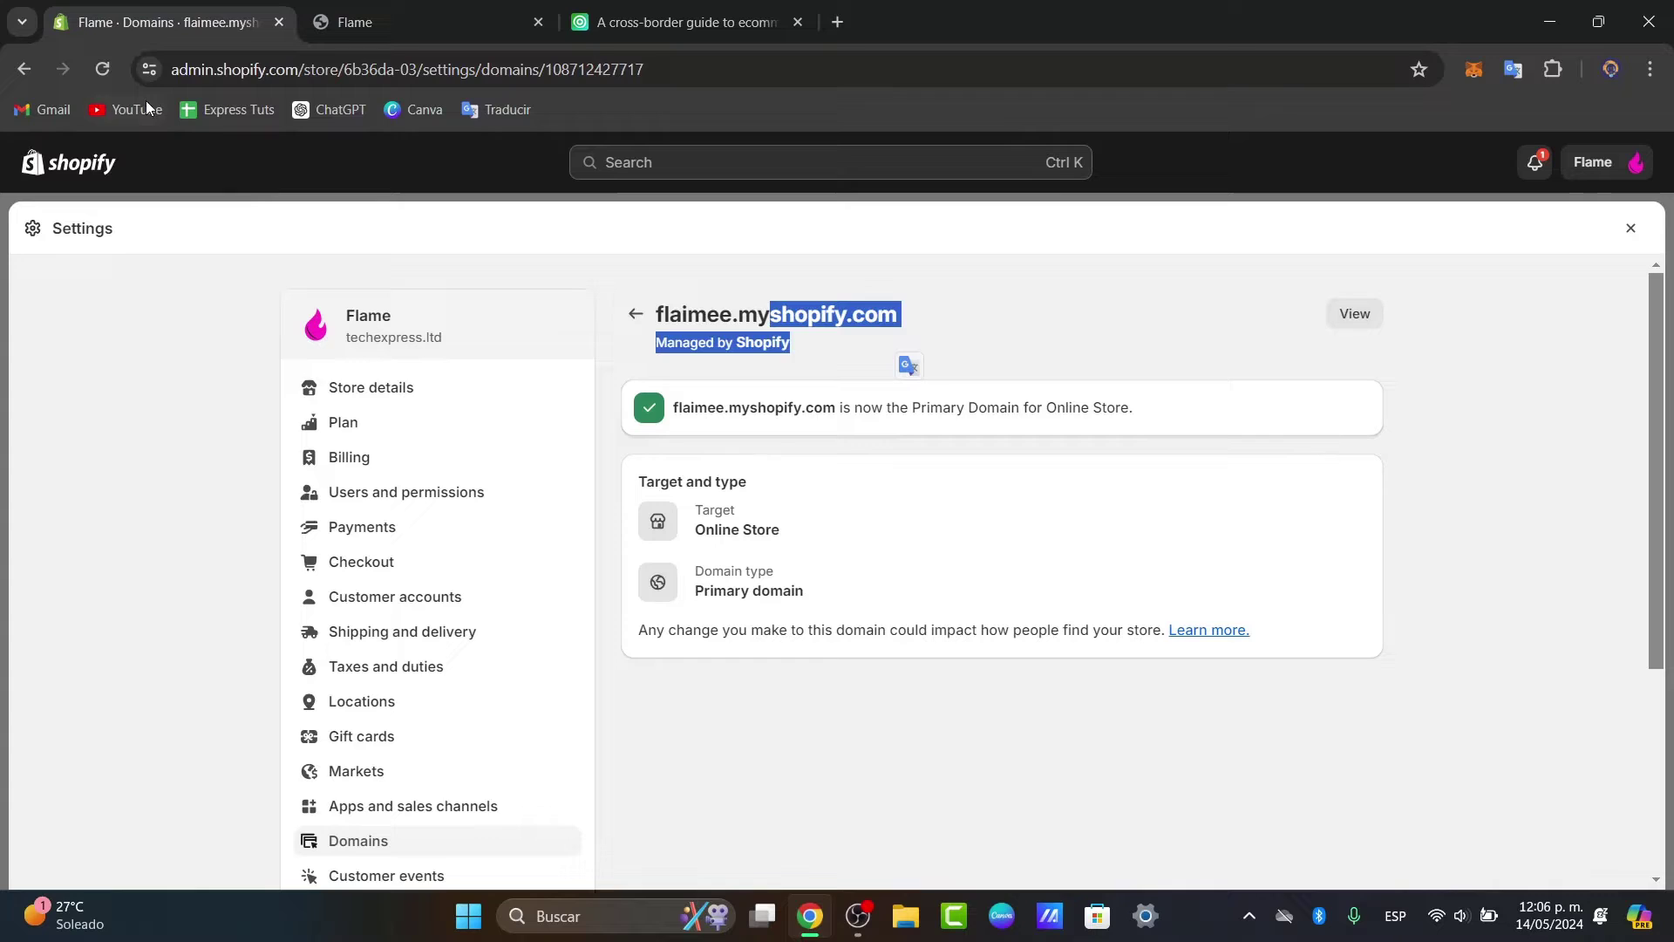
- Return to Home, glance at the store alerts, then go to the Store details settings
{"action": "left_click", "coordinate": [1631, 228]}
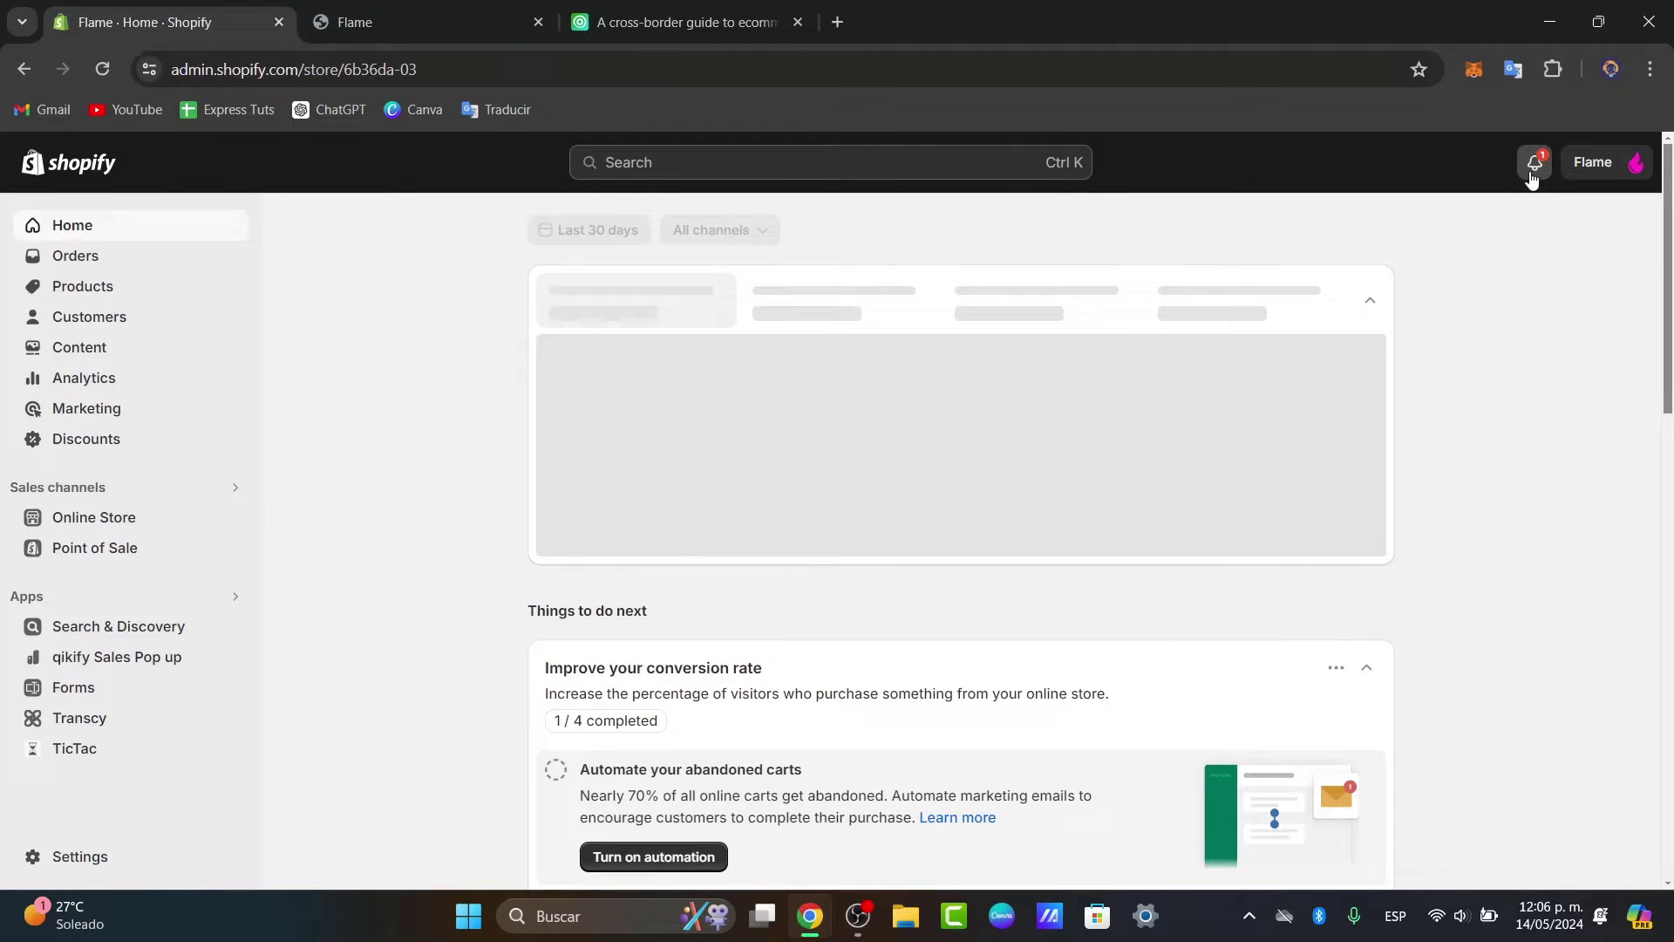
{"action": "left_click", "coordinate": [1532, 173]}
{"action": "left_click", "coordinate": [1525, 160]}
{"action": "scroll", "coordinate": [1299, 594], "scroll_direction": "down", "scroll_amount": 1}
{"action": "scroll", "coordinate": [1300, 595], "scroll_direction": "up", "scroll_amount": 1}
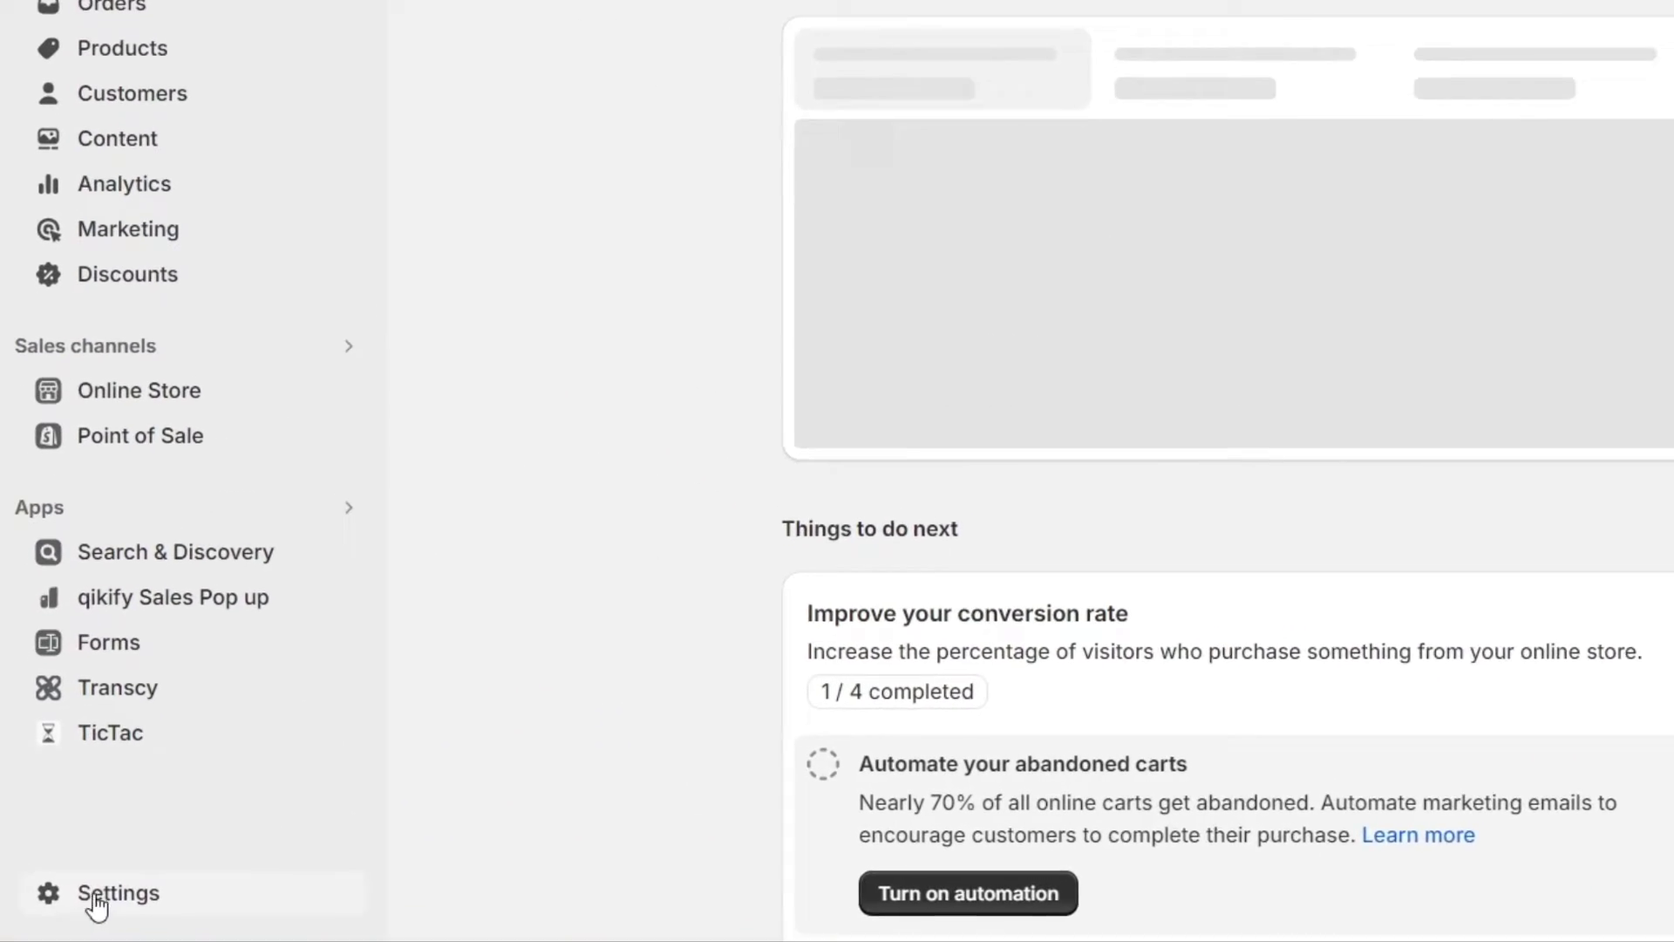
{"action": "left_click", "coordinate": [108, 904]}
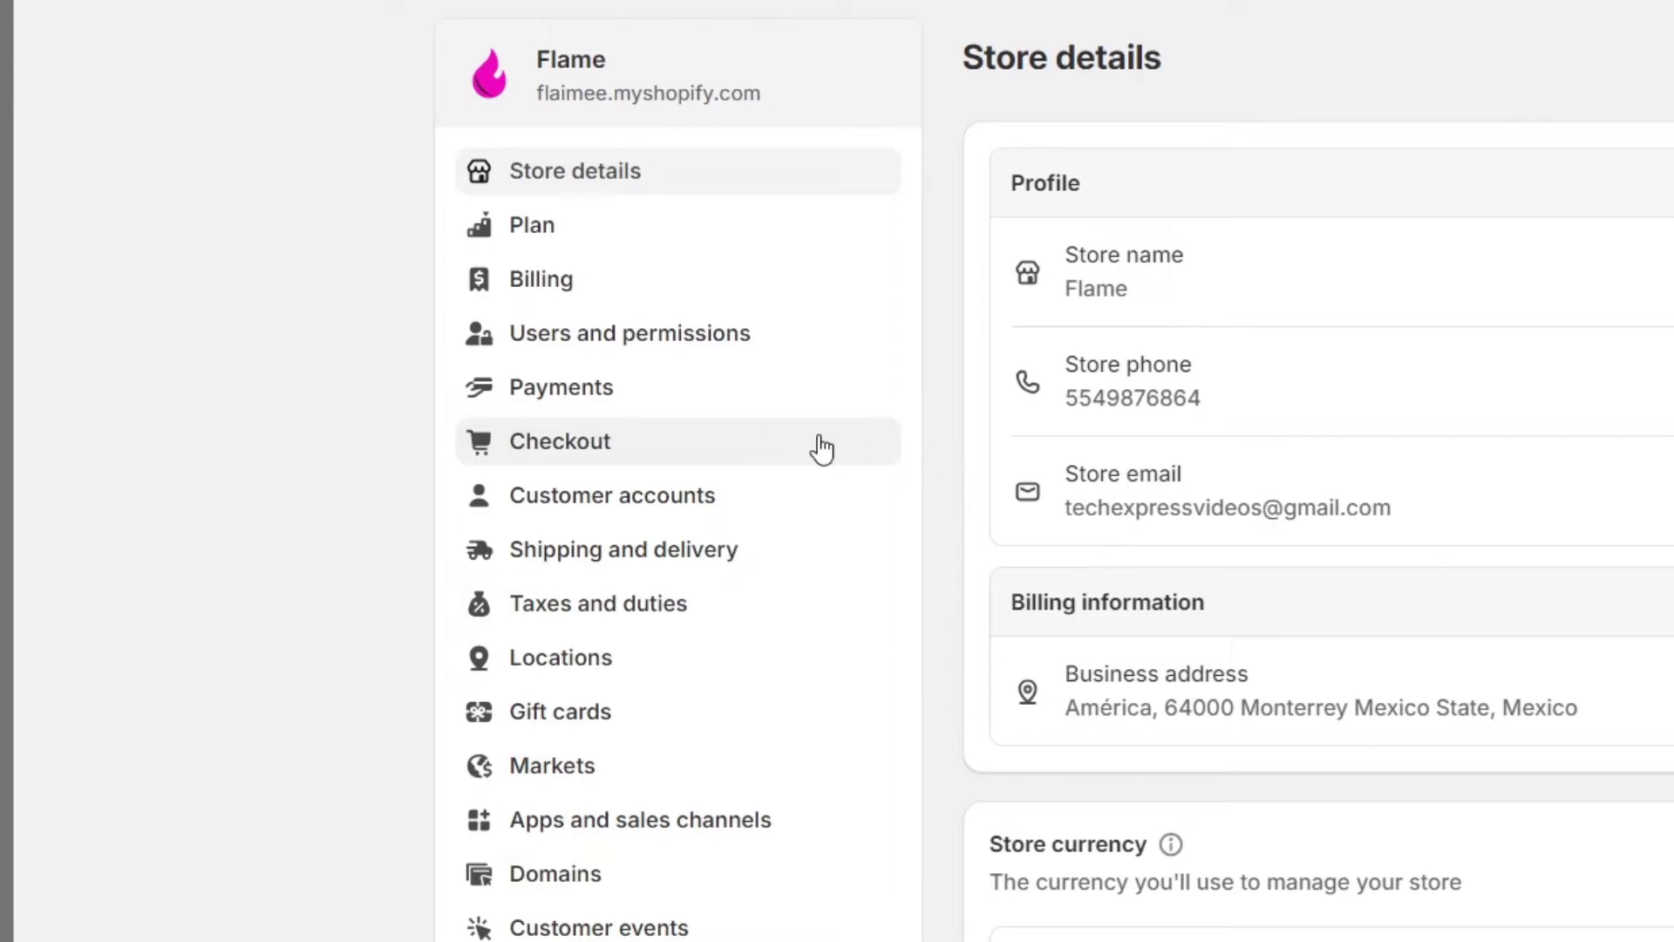
{"action": "scroll", "coordinate": [720, 465], "scroll_direction": "down", "scroll_amount": 2}
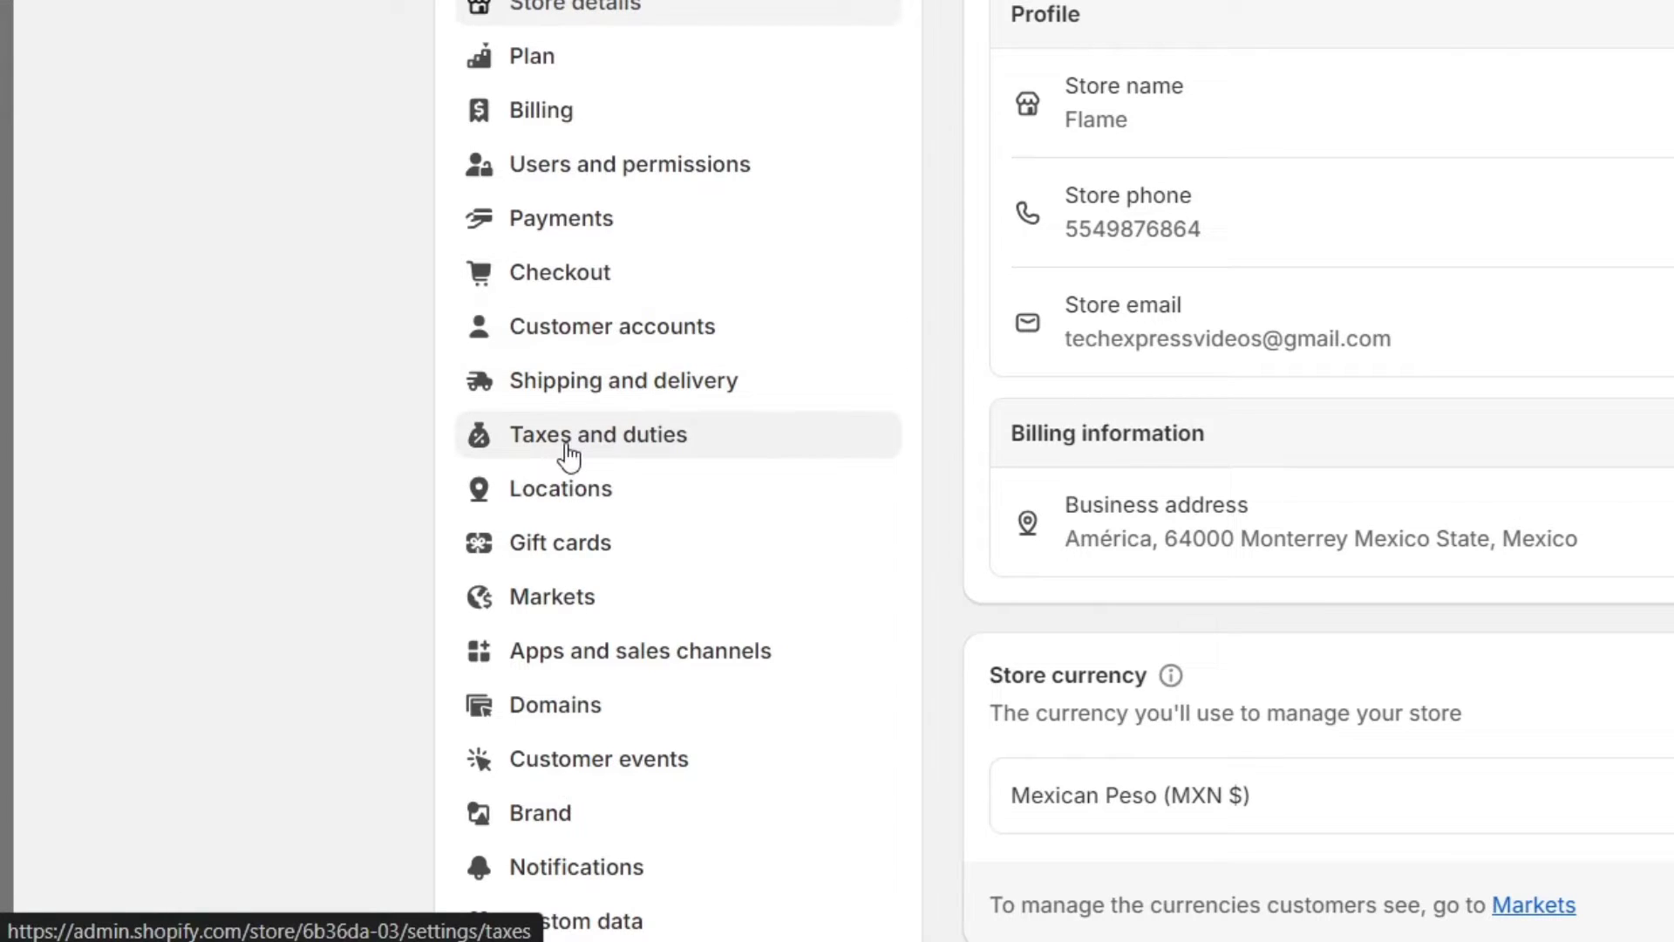
- Go to Taxes and duties and highlight the warning about product variants not charging taxes
{"action": "left_click", "coordinate": [695, 461]}
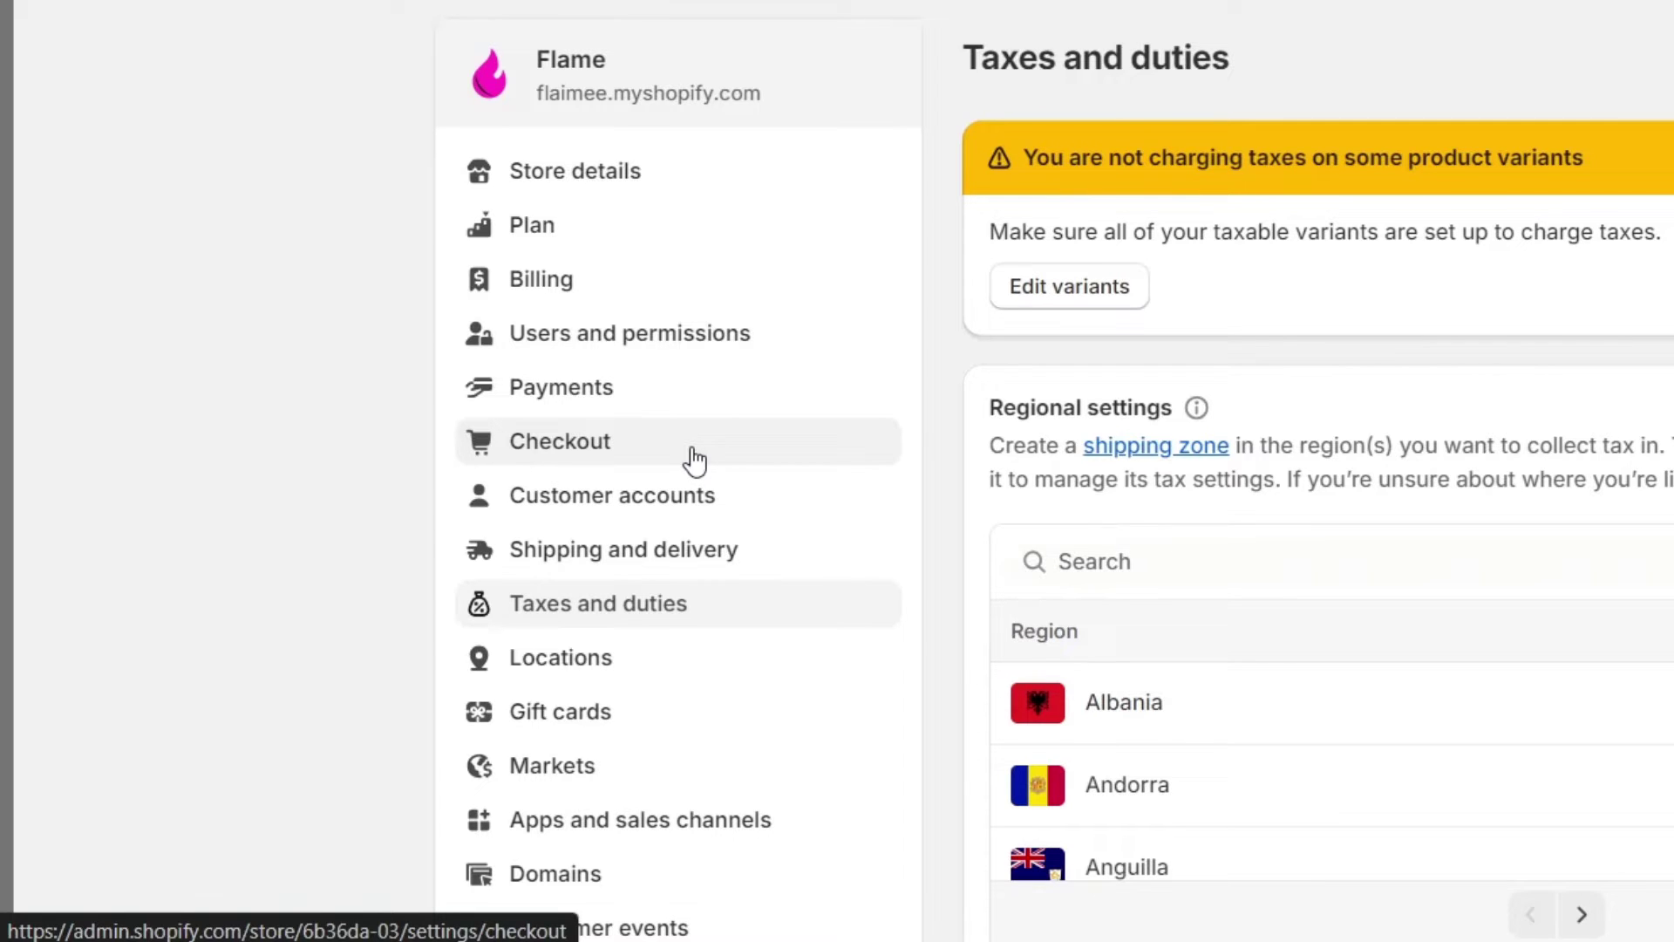
{"action": "left_click_drag", "start_coordinate": [1216, 158], "coordinate": [1622, 175]}
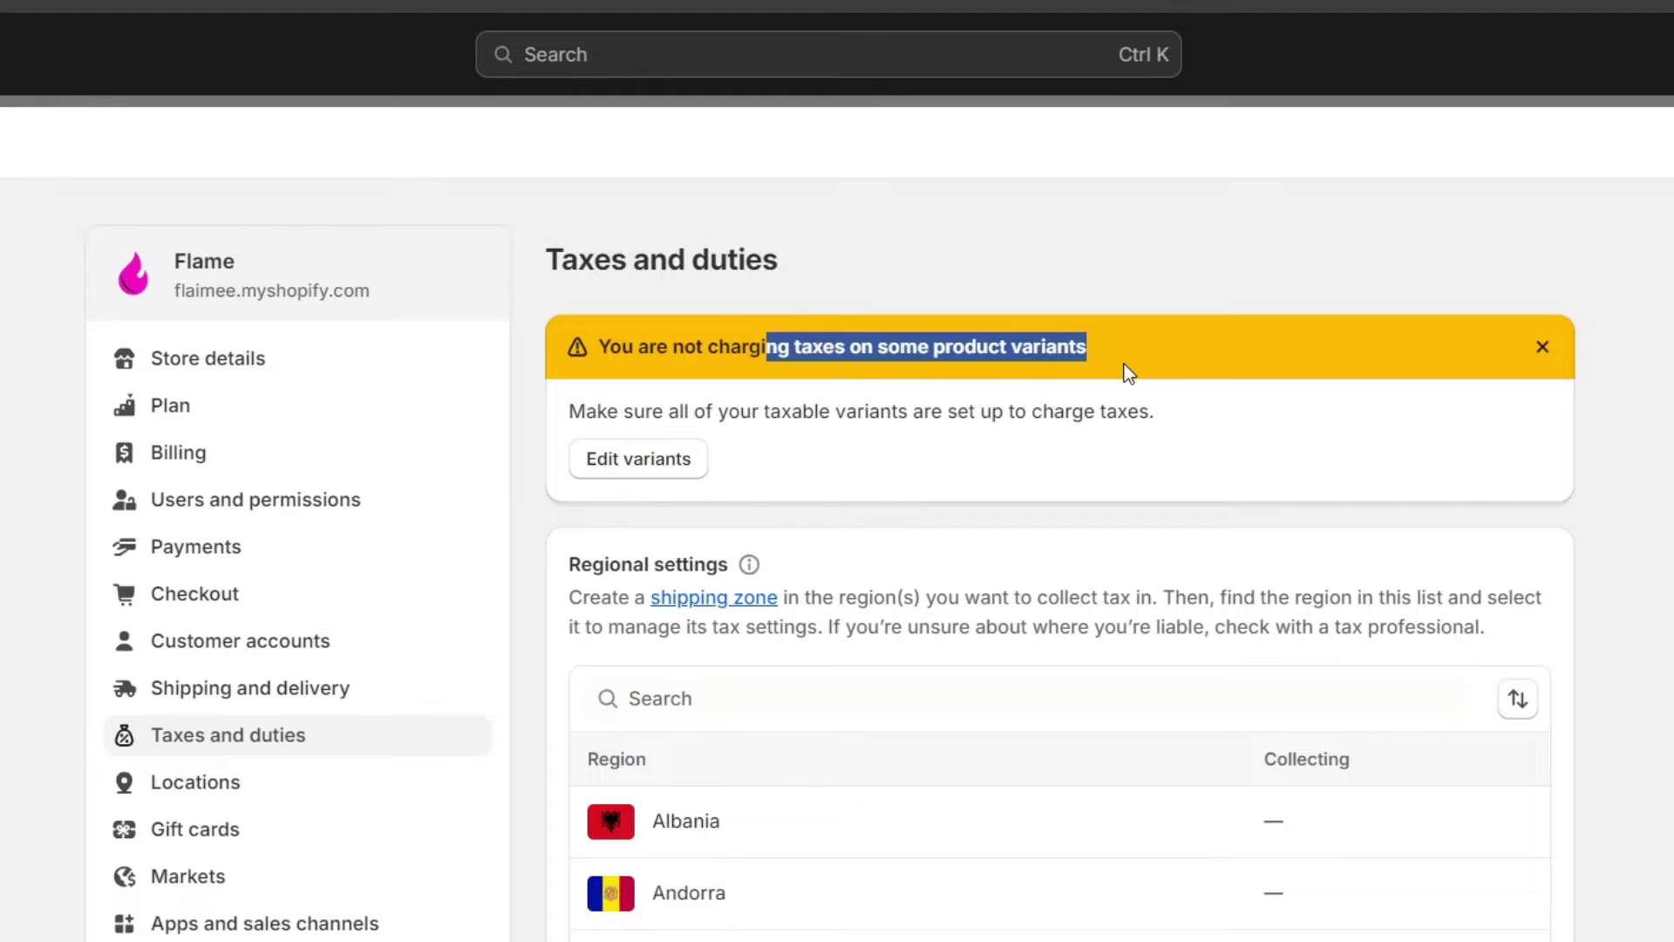
{"action": "scroll", "coordinate": [999, 445], "scroll_direction": "down", "scroll_amount": 10}
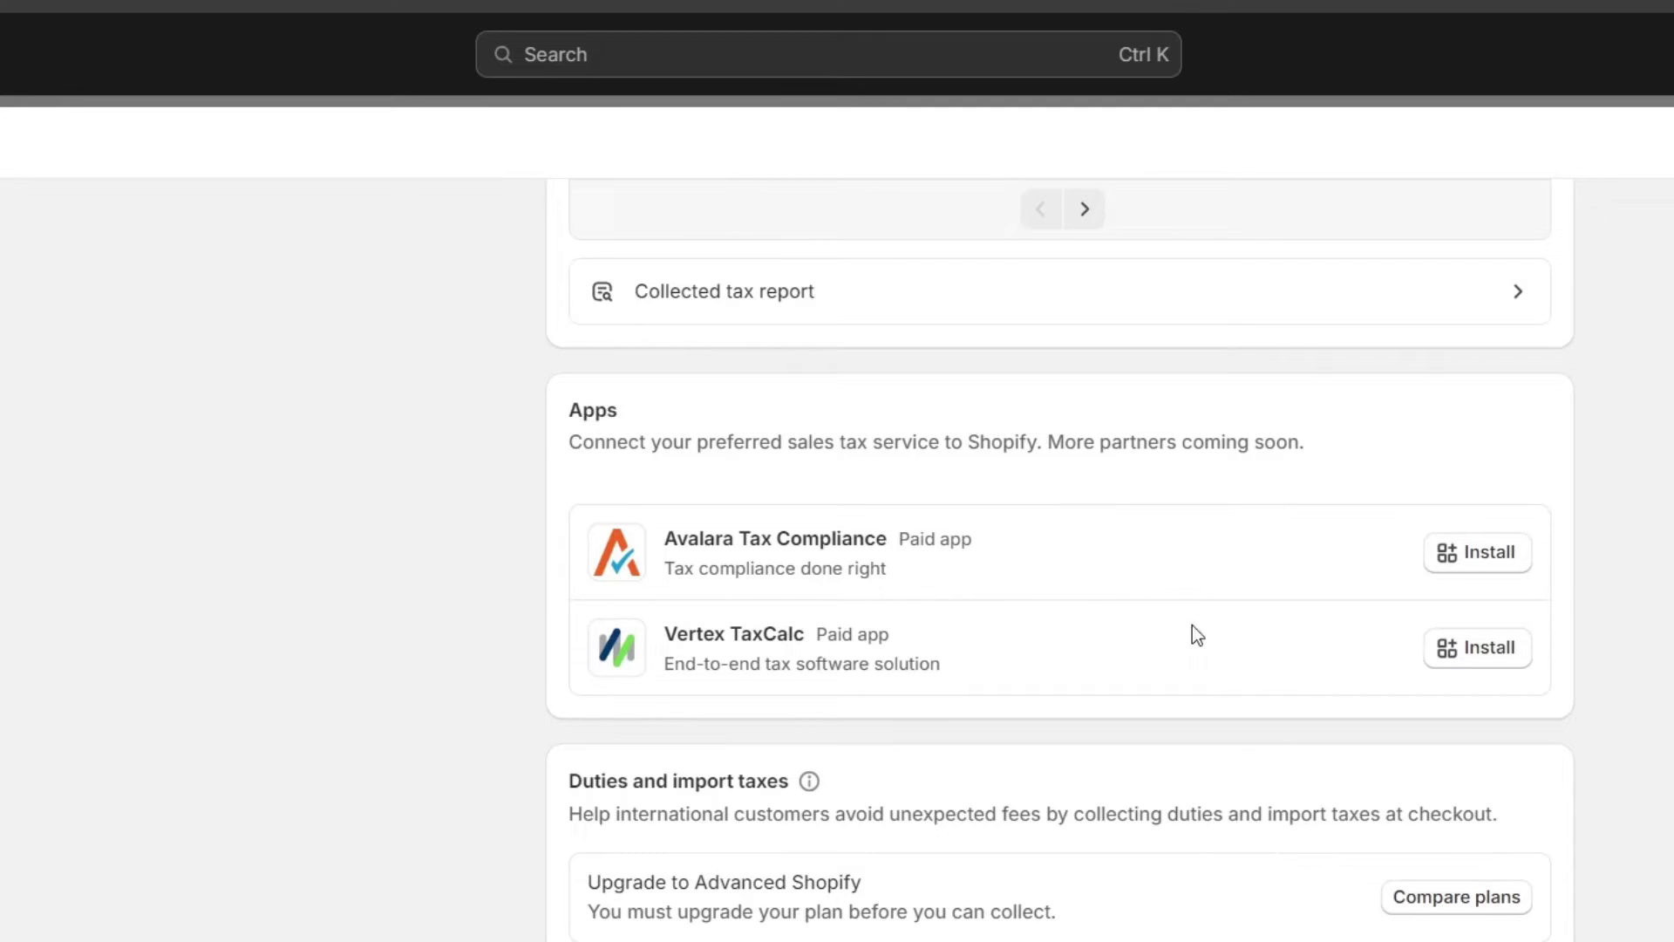
{"action": "scroll", "coordinate": [1260, 698], "scroll_direction": "down", "scroll_amount": 2}
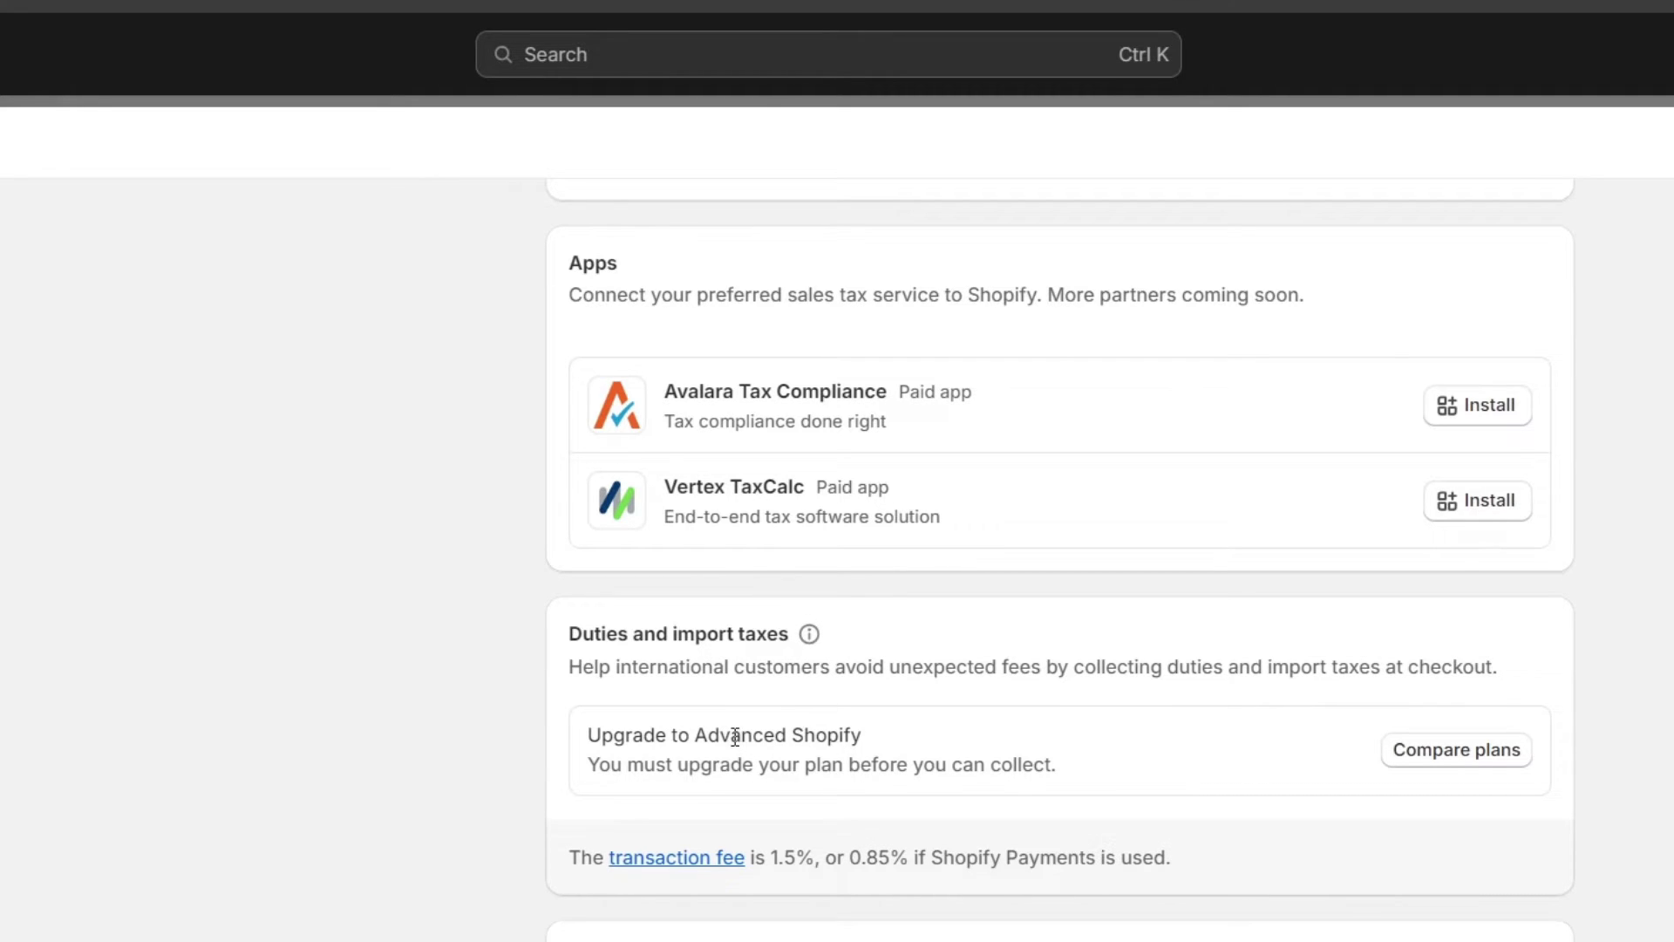
{"action": "left_click_drag", "start_coordinate": [689, 735], "coordinate": [870, 742]}
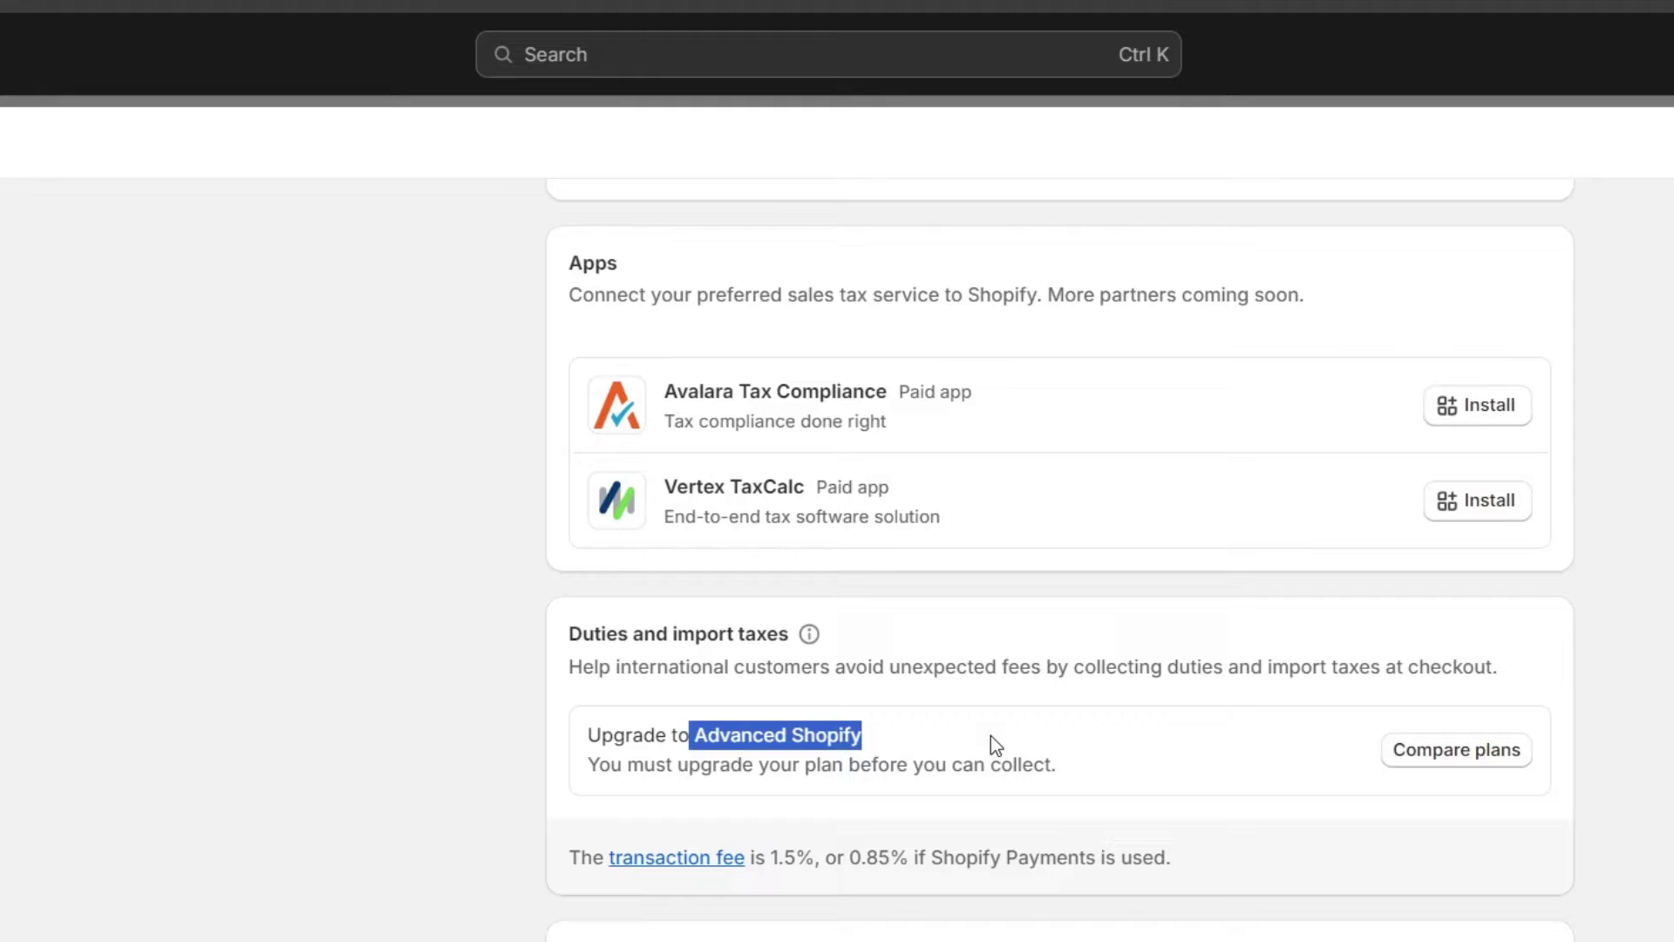
{"action": "scroll", "coordinate": [991, 744], "scroll_direction": "down", "scroll_amount": 2}
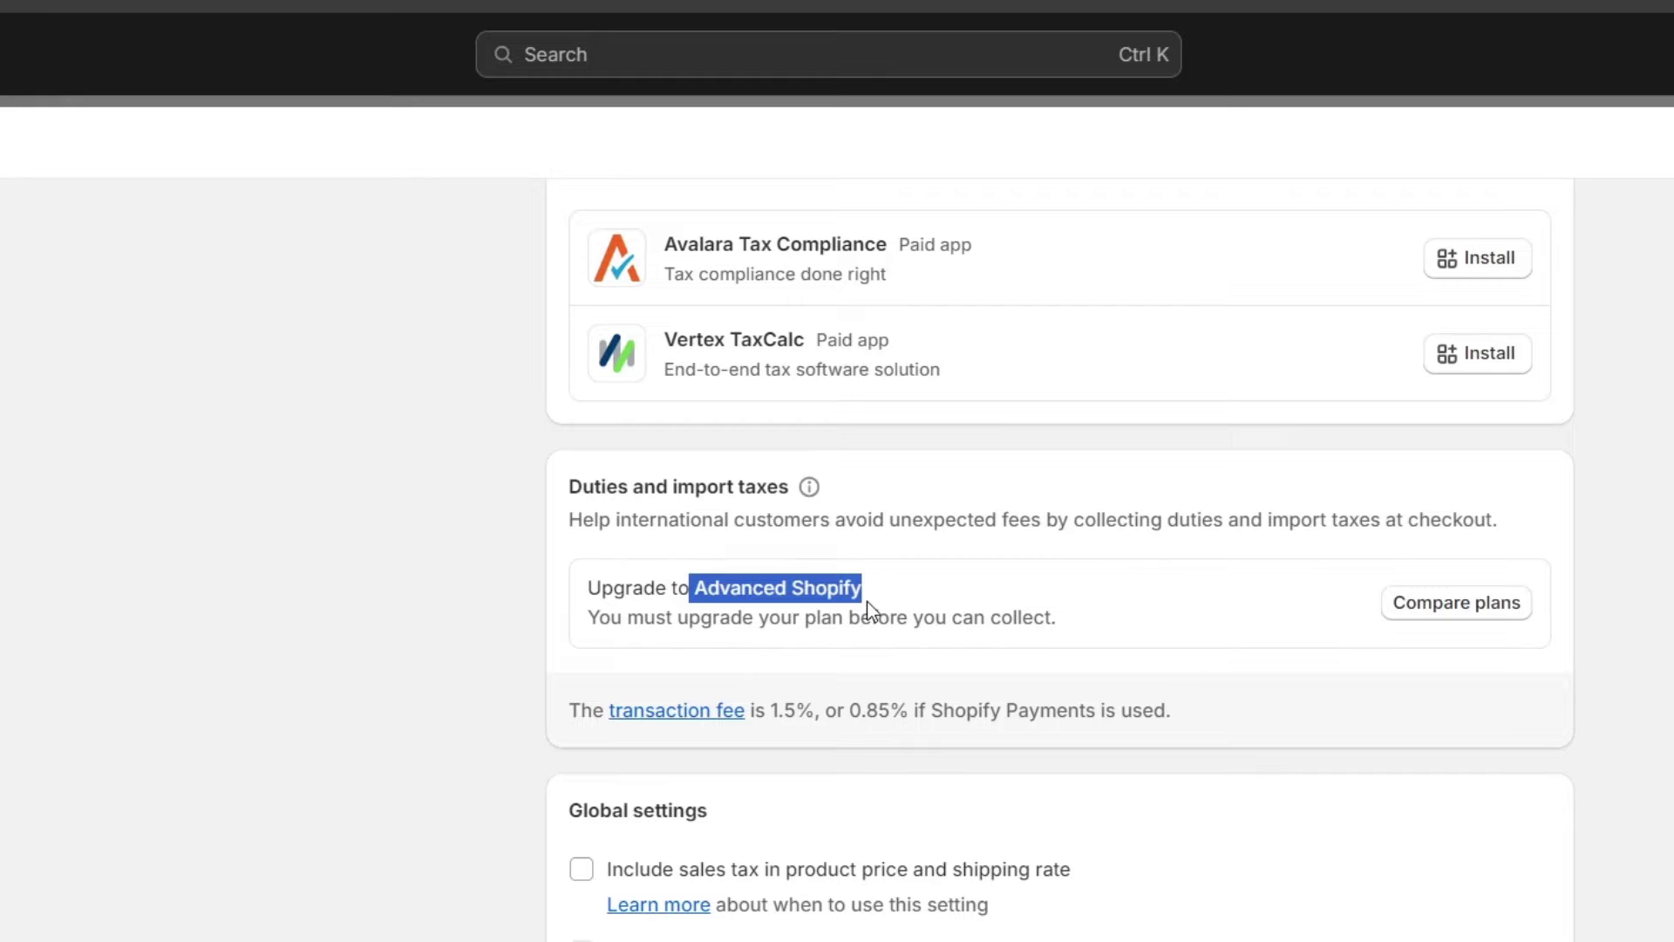
{"action": "scroll", "coordinate": [867, 600], "scroll_direction": "down", "scroll_amount": 4}
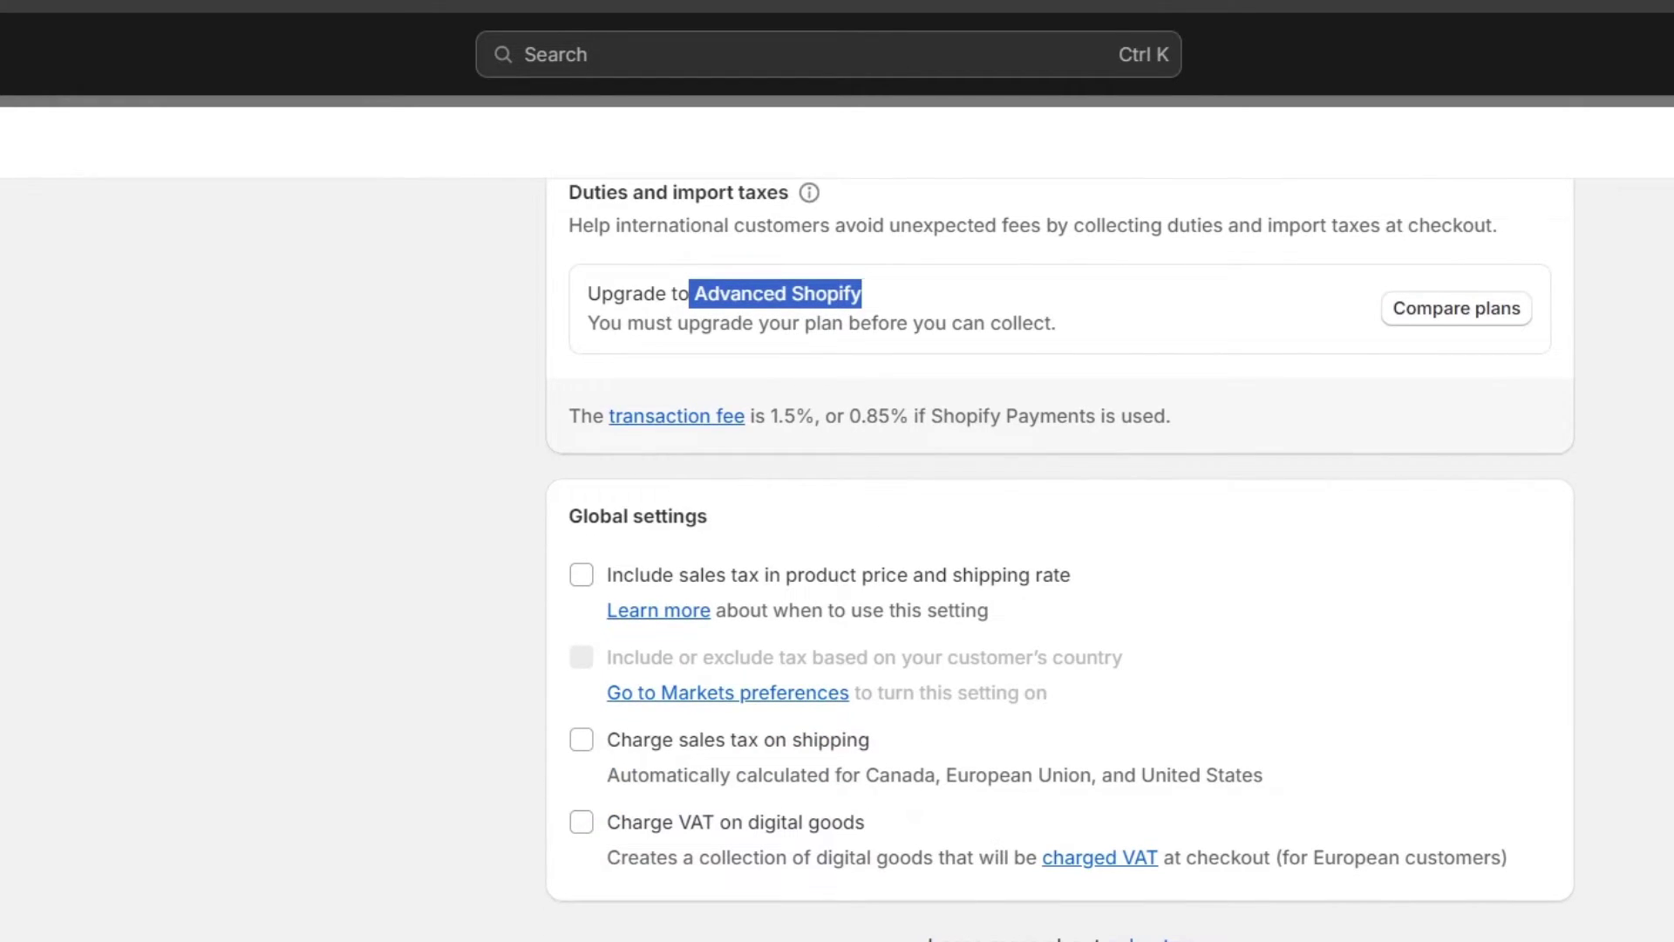
- Enable tax-inclusive prices and shipping, sales tax on shipping, and VAT on digital goods
{"action": "scroll", "coordinate": [1027, 523], "scroll_direction": "down", "scroll_amount": 1}
{"action": "left_click", "coordinate": [863, 522]}
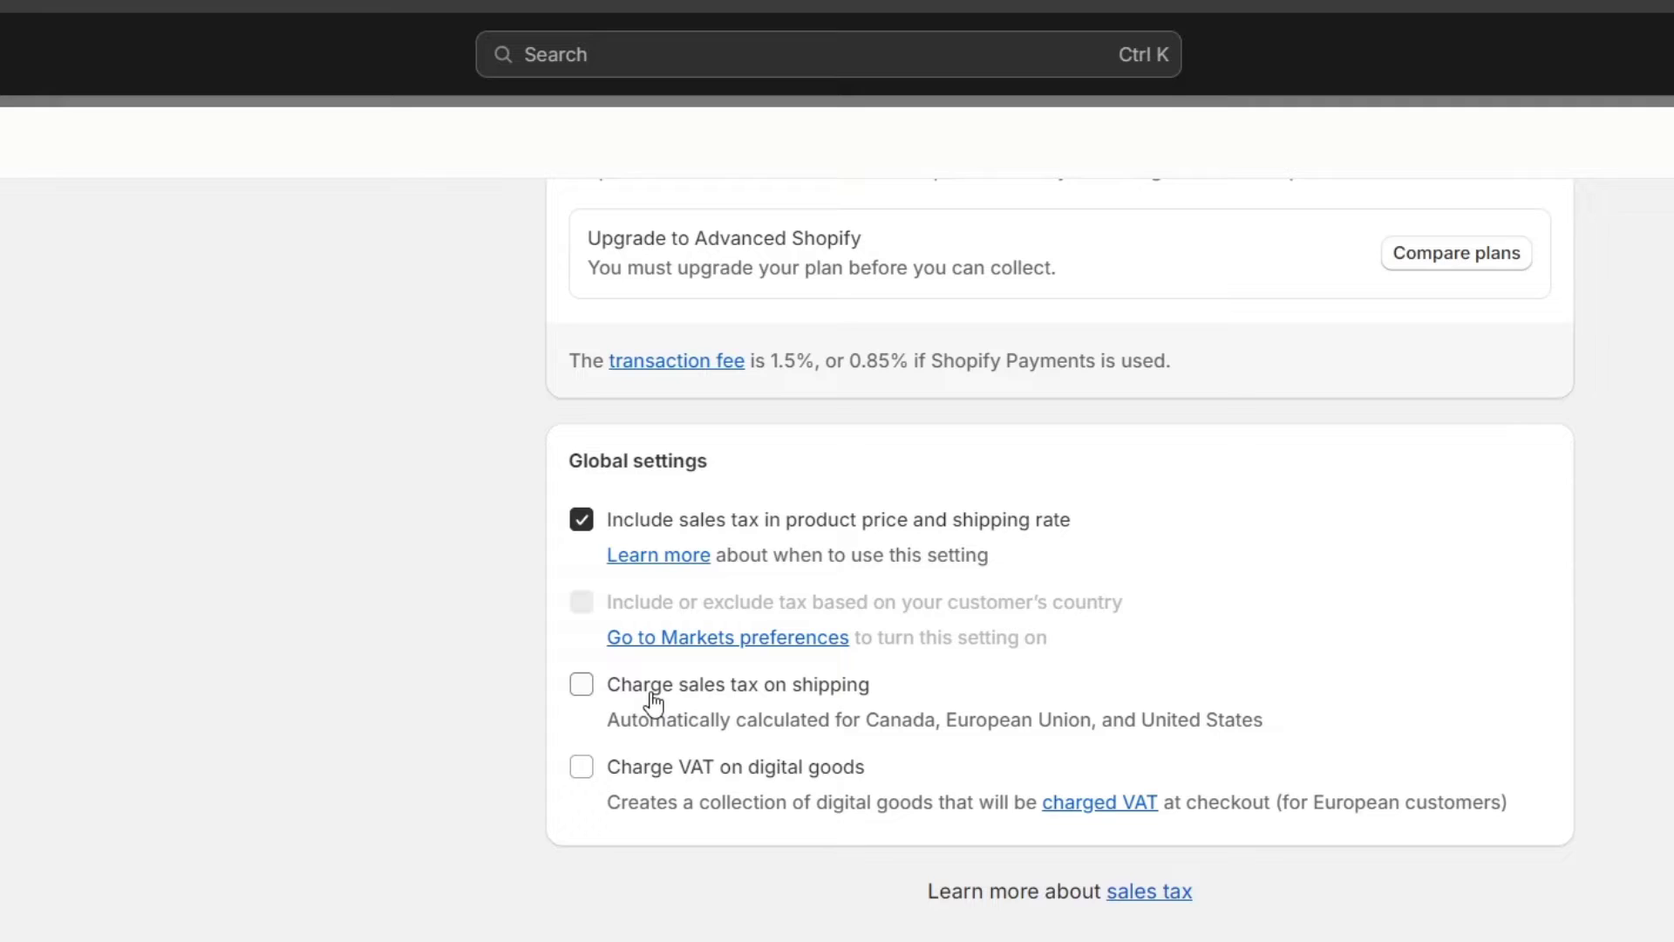
{"action": "left_click", "coordinate": [739, 694]}
{"action": "left_click", "coordinate": [626, 773]}
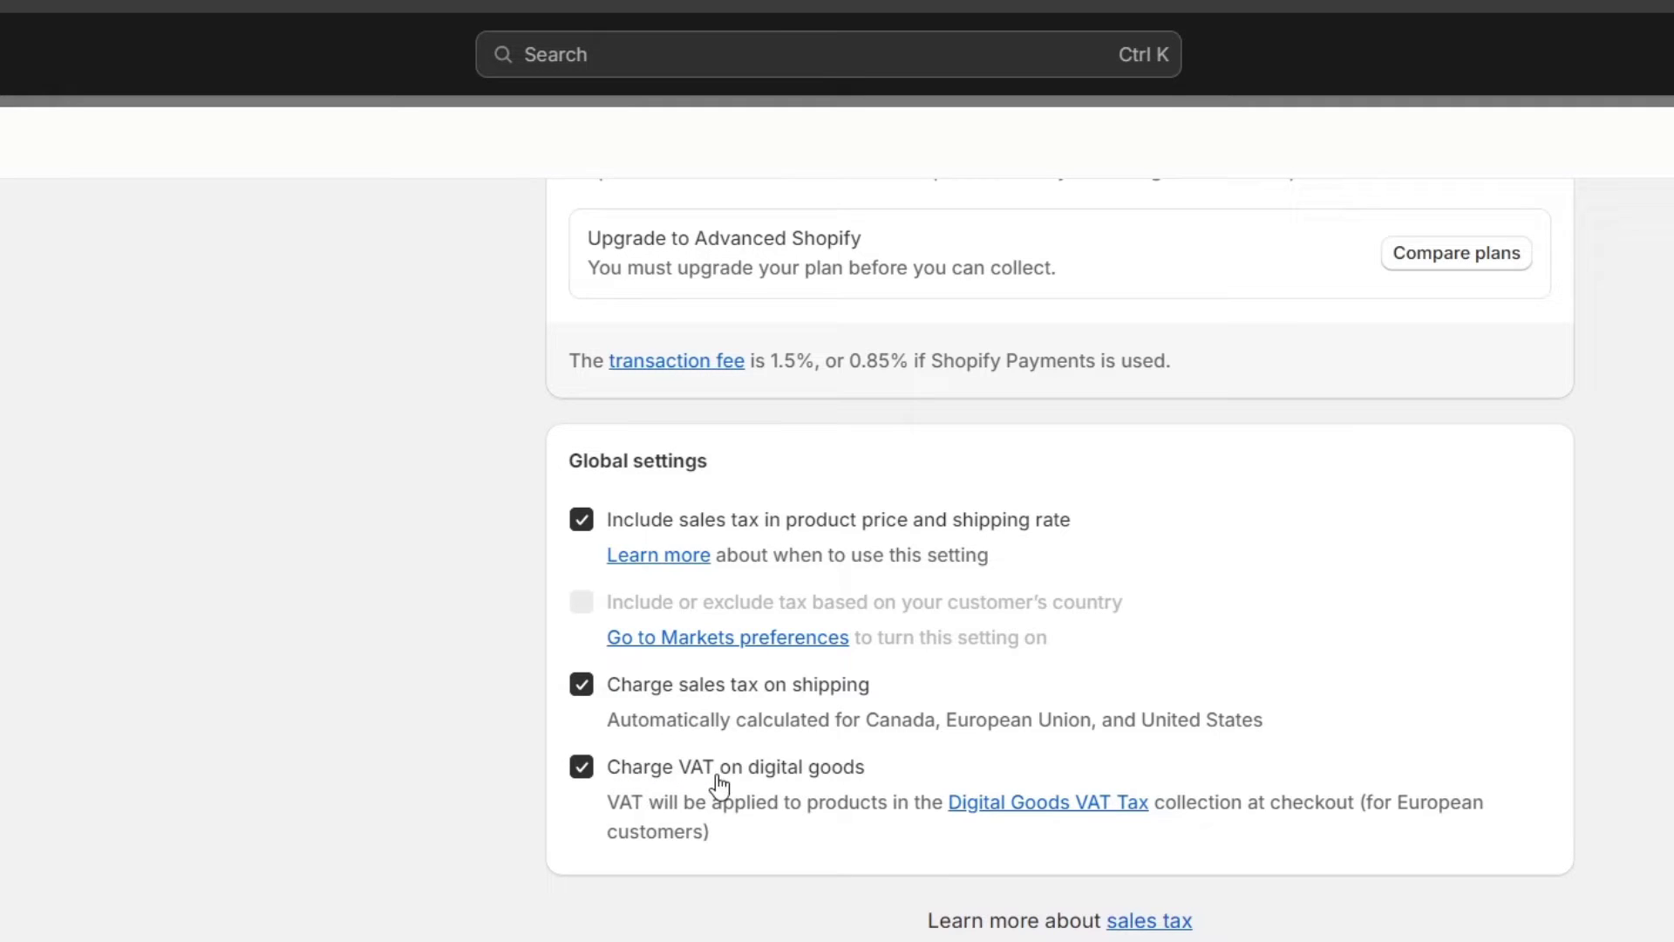
{"action": "scroll", "coordinate": [1617, 874], "scroll_direction": "up", "scroll_amount": 1}
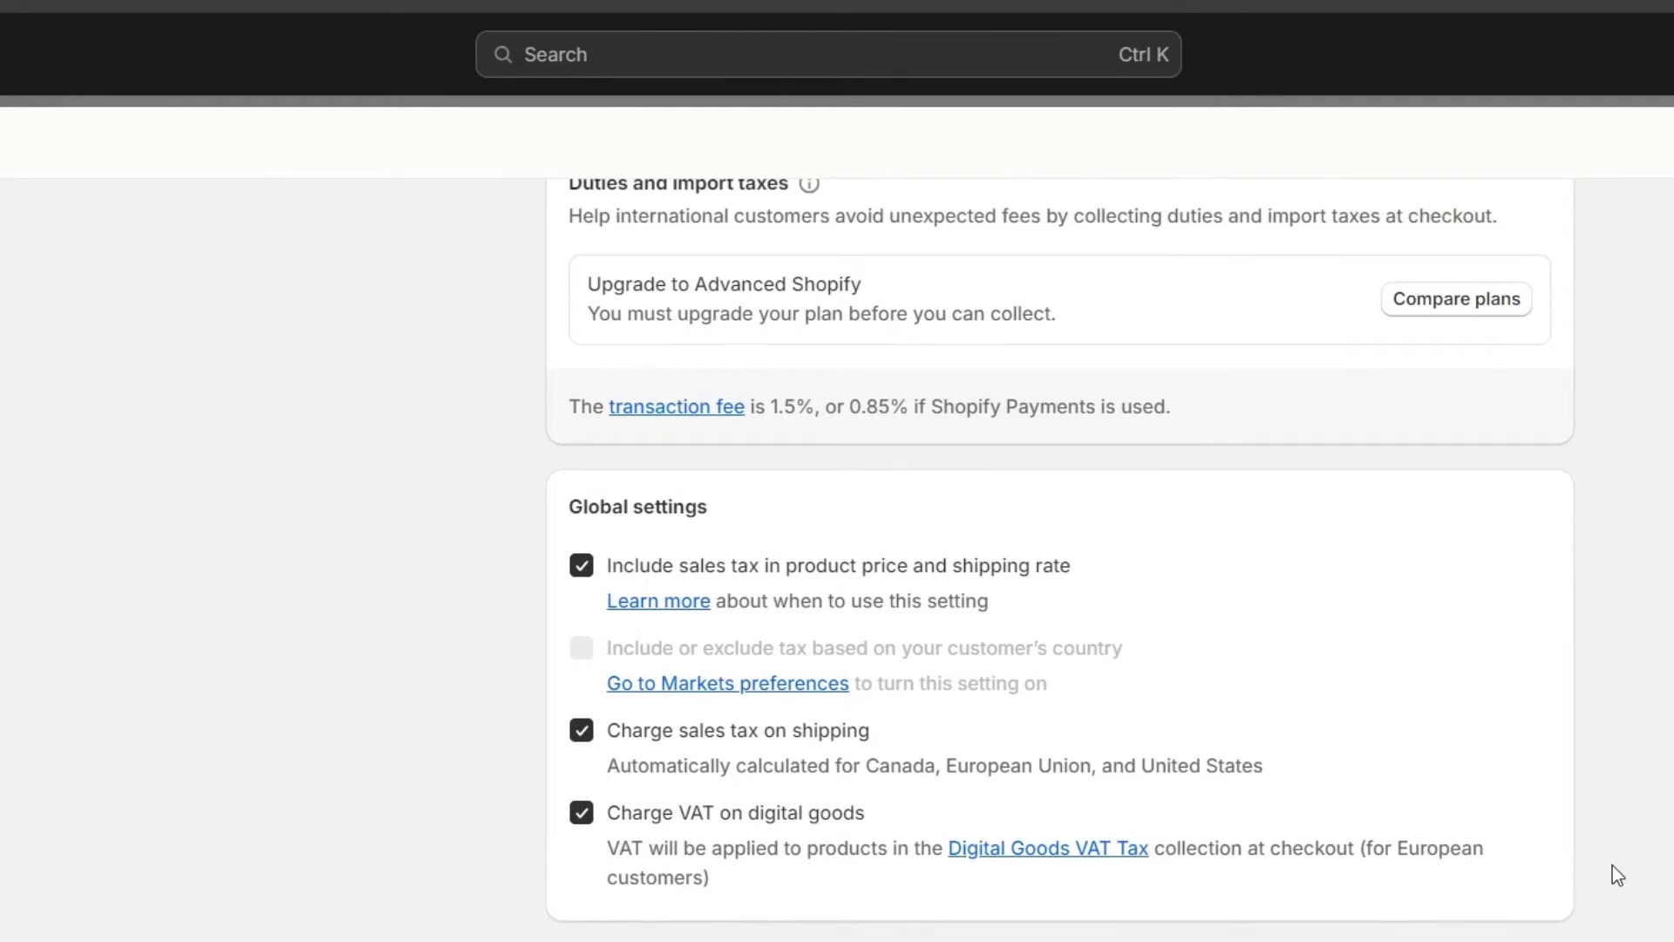
{"action": "scroll", "coordinate": [1613, 866], "scroll_direction": "up", "scroll_amount": 10}
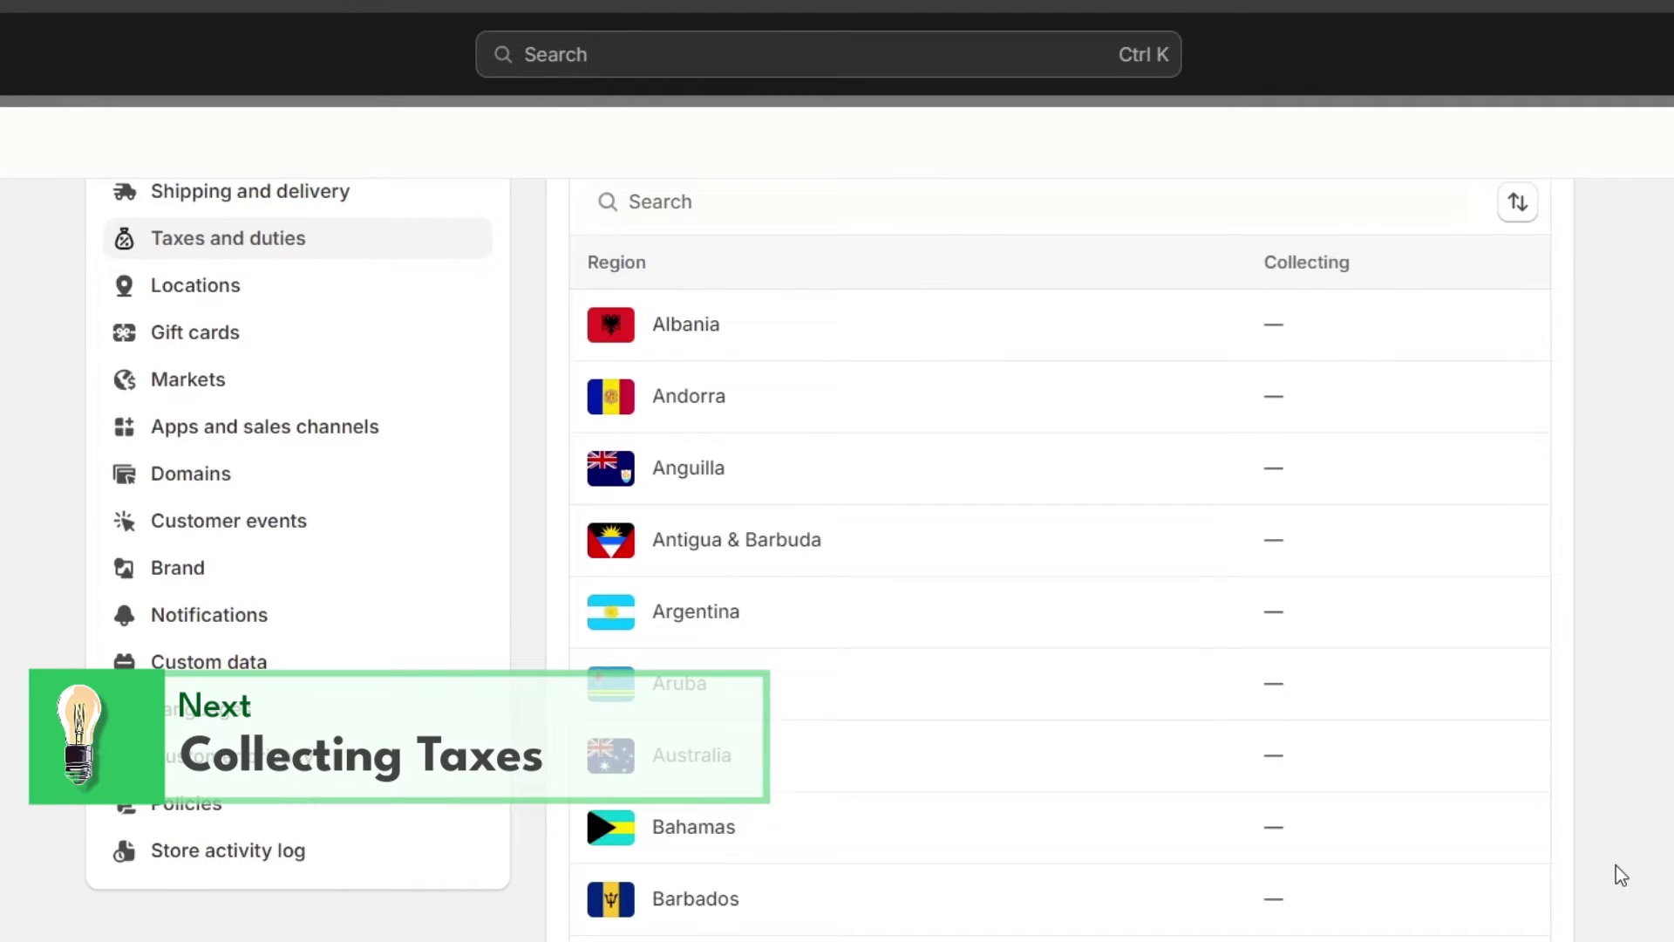
- Page through the regional tax list to the Japan–New Zealand page
{"action": "scroll", "coordinate": [1230, 732], "scroll_direction": "down", "scroll_amount": 7}
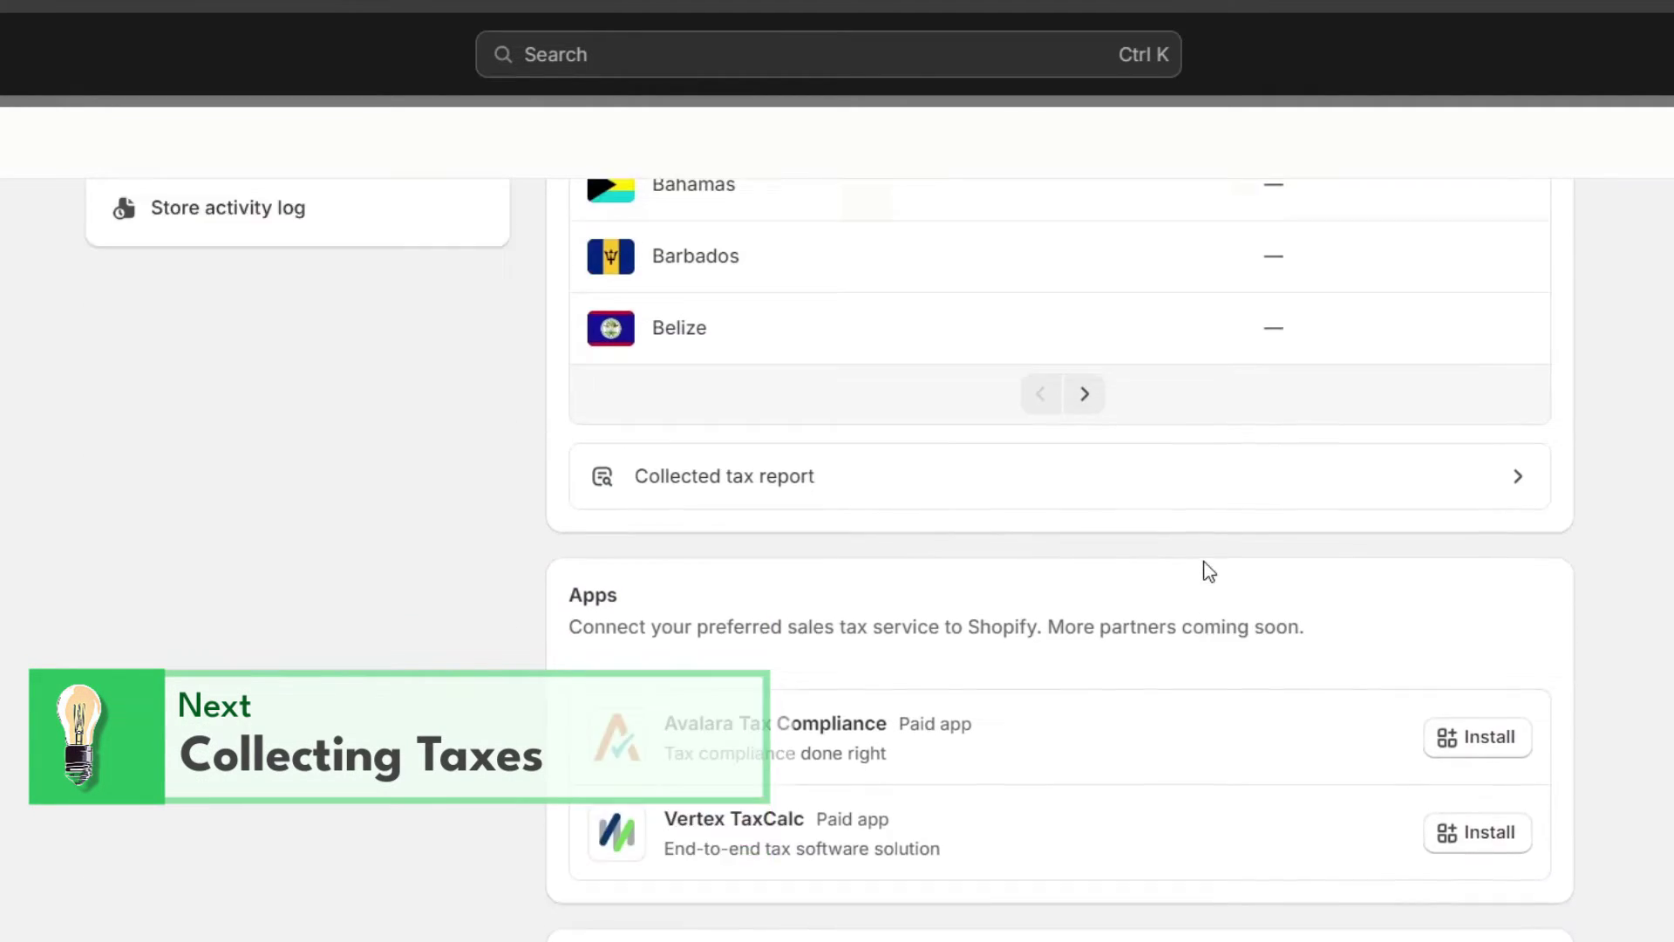
{"action": "scroll", "coordinate": [1133, 584], "scroll_direction": "up", "scroll_amount": 2}
{"action": "left_click", "coordinate": [1087, 605]}
{"action": "scroll", "coordinate": [1287, 635], "scroll_direction": "up", "scroll_amount": 3}
{"action": "left_click", "coordinate": [1087, 892]}
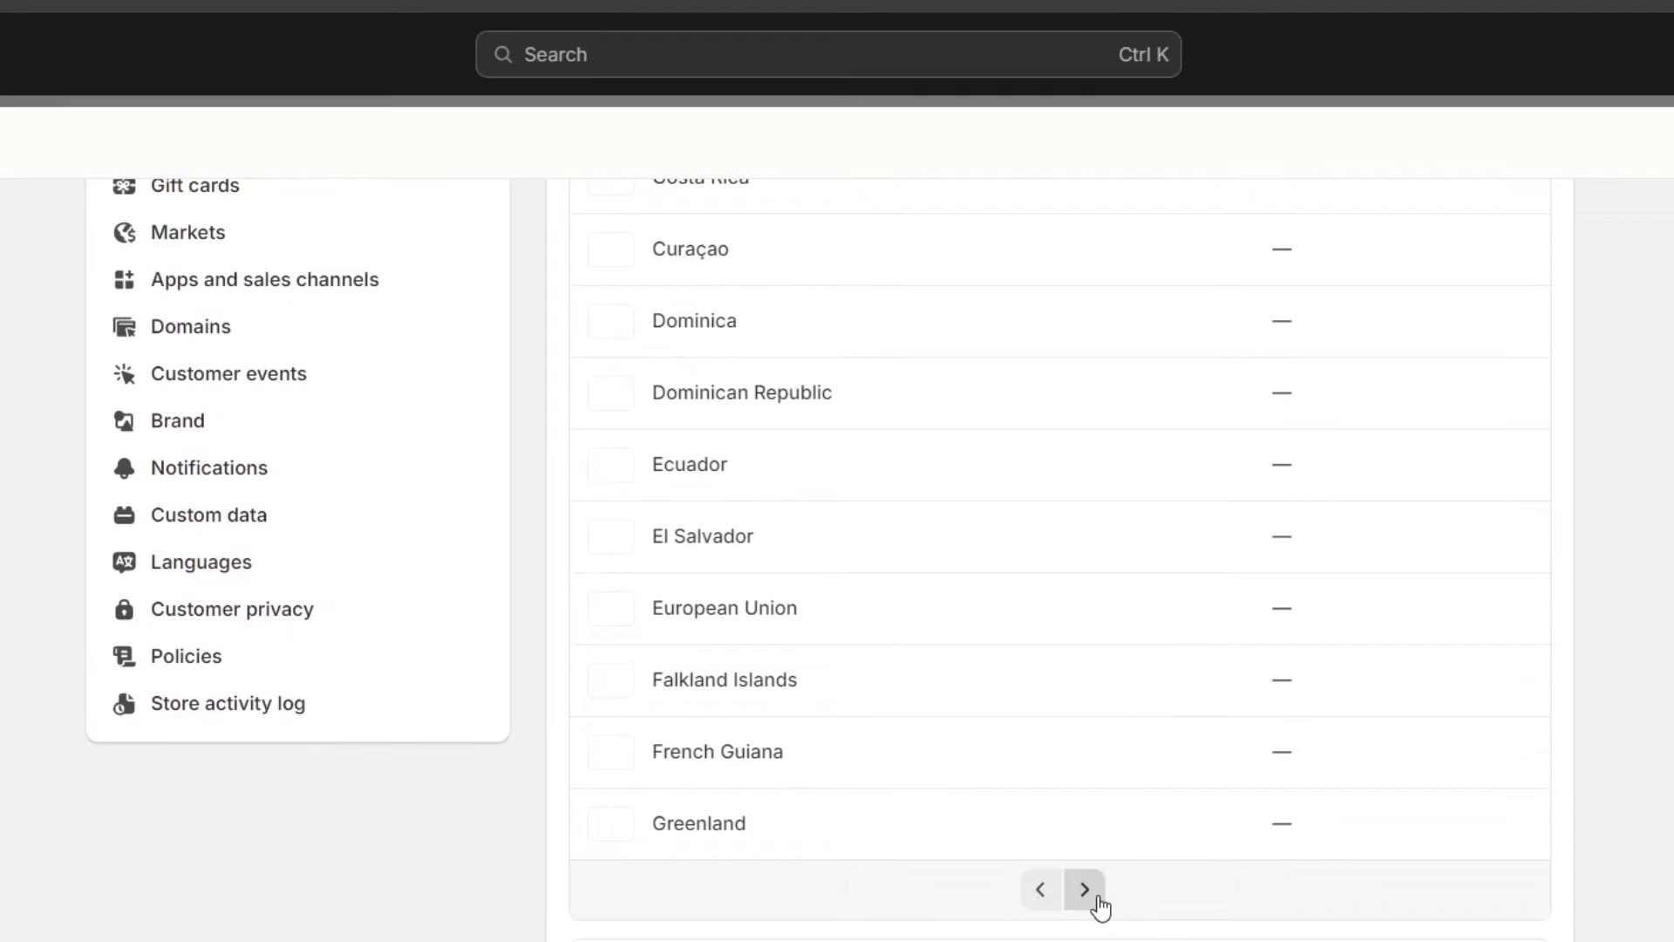
{"action": "left_click", "coordinate": [1086, 892]}
{"action": "left_click", "coordinate": [1087, 891]}
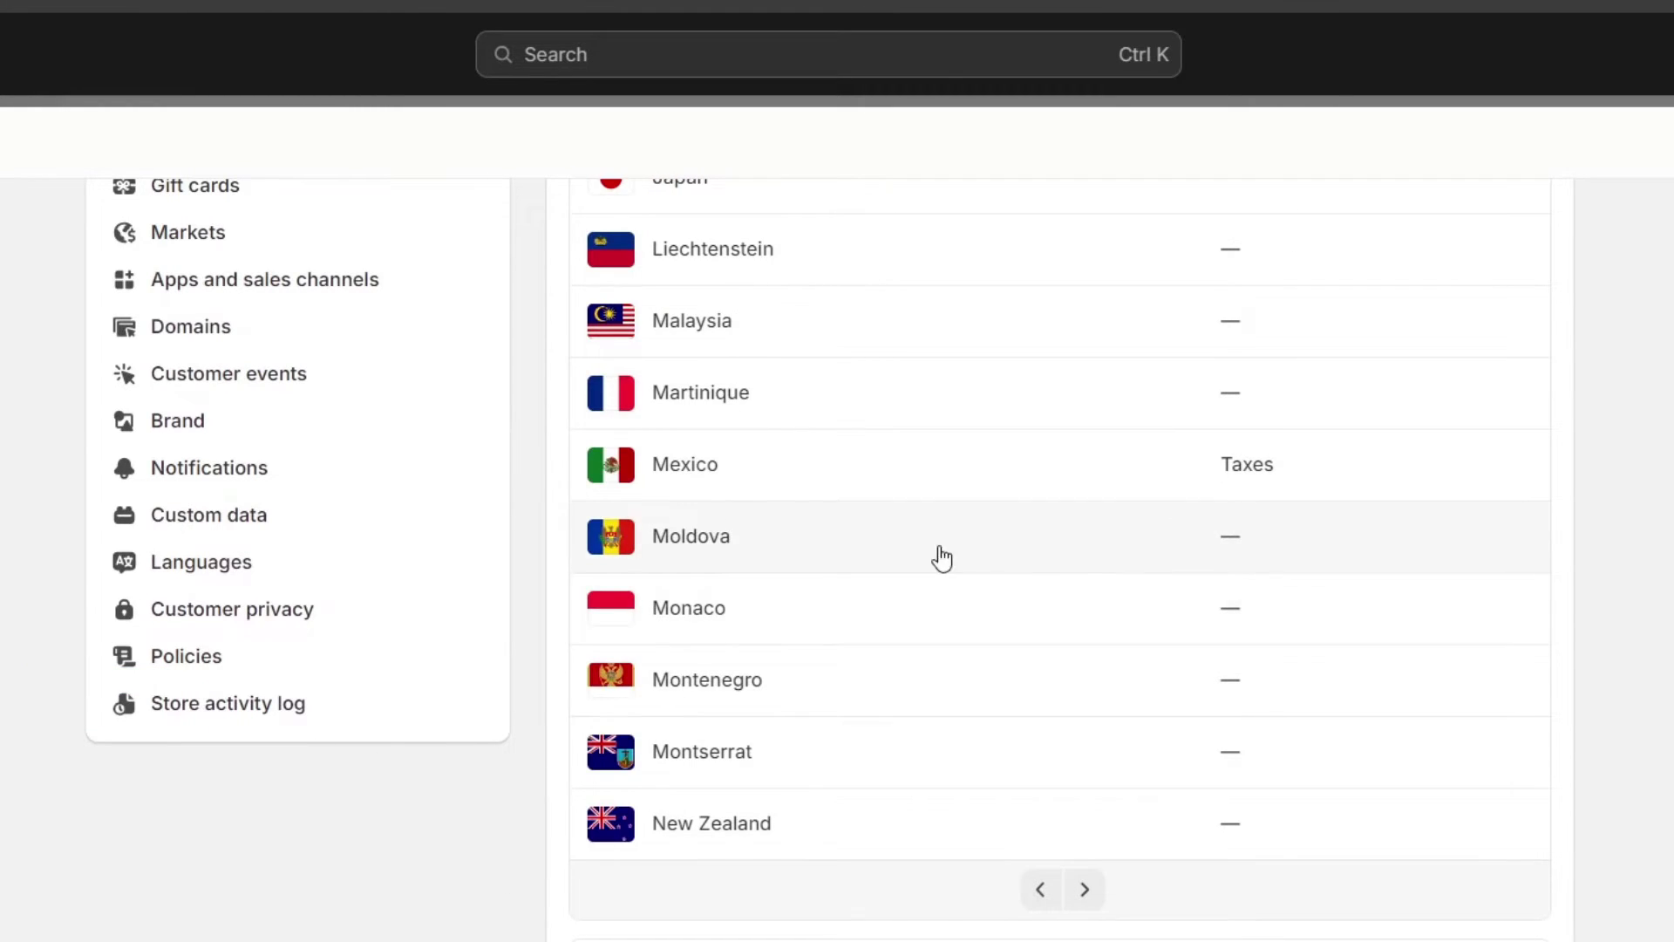
- Select Mexico, then choose Stay to remain on the Taxes and duties page
{"action": "left_click", "coordinate": [1340, 459]}
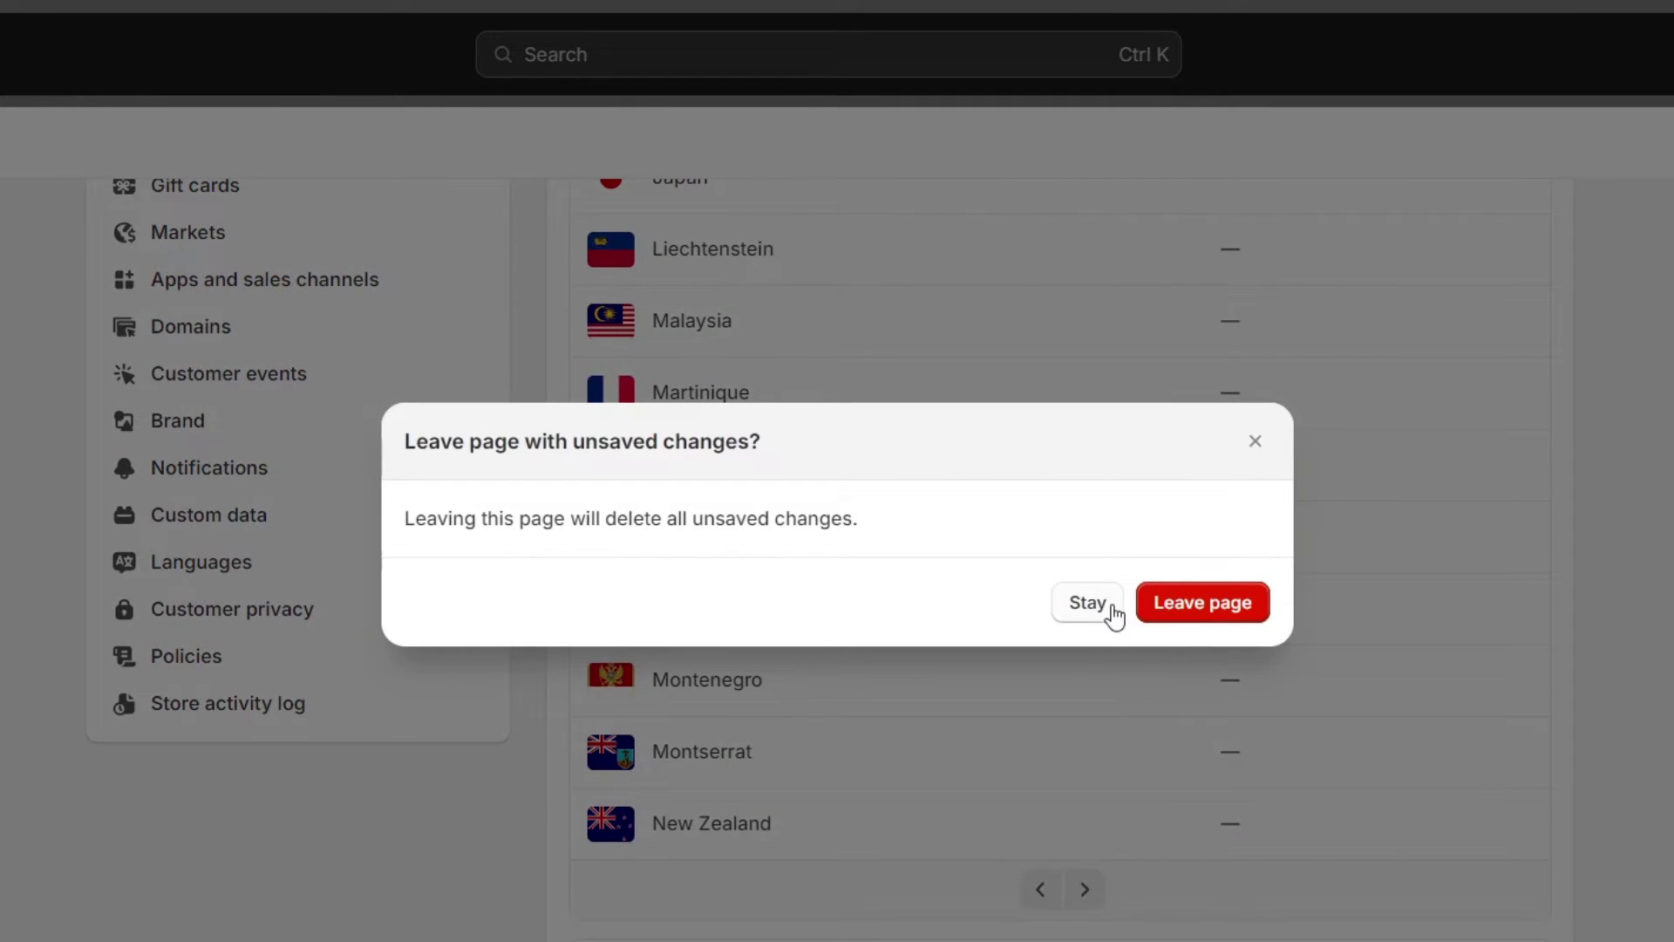
{"action": "left_click", "coordinate": [1365, 531]}
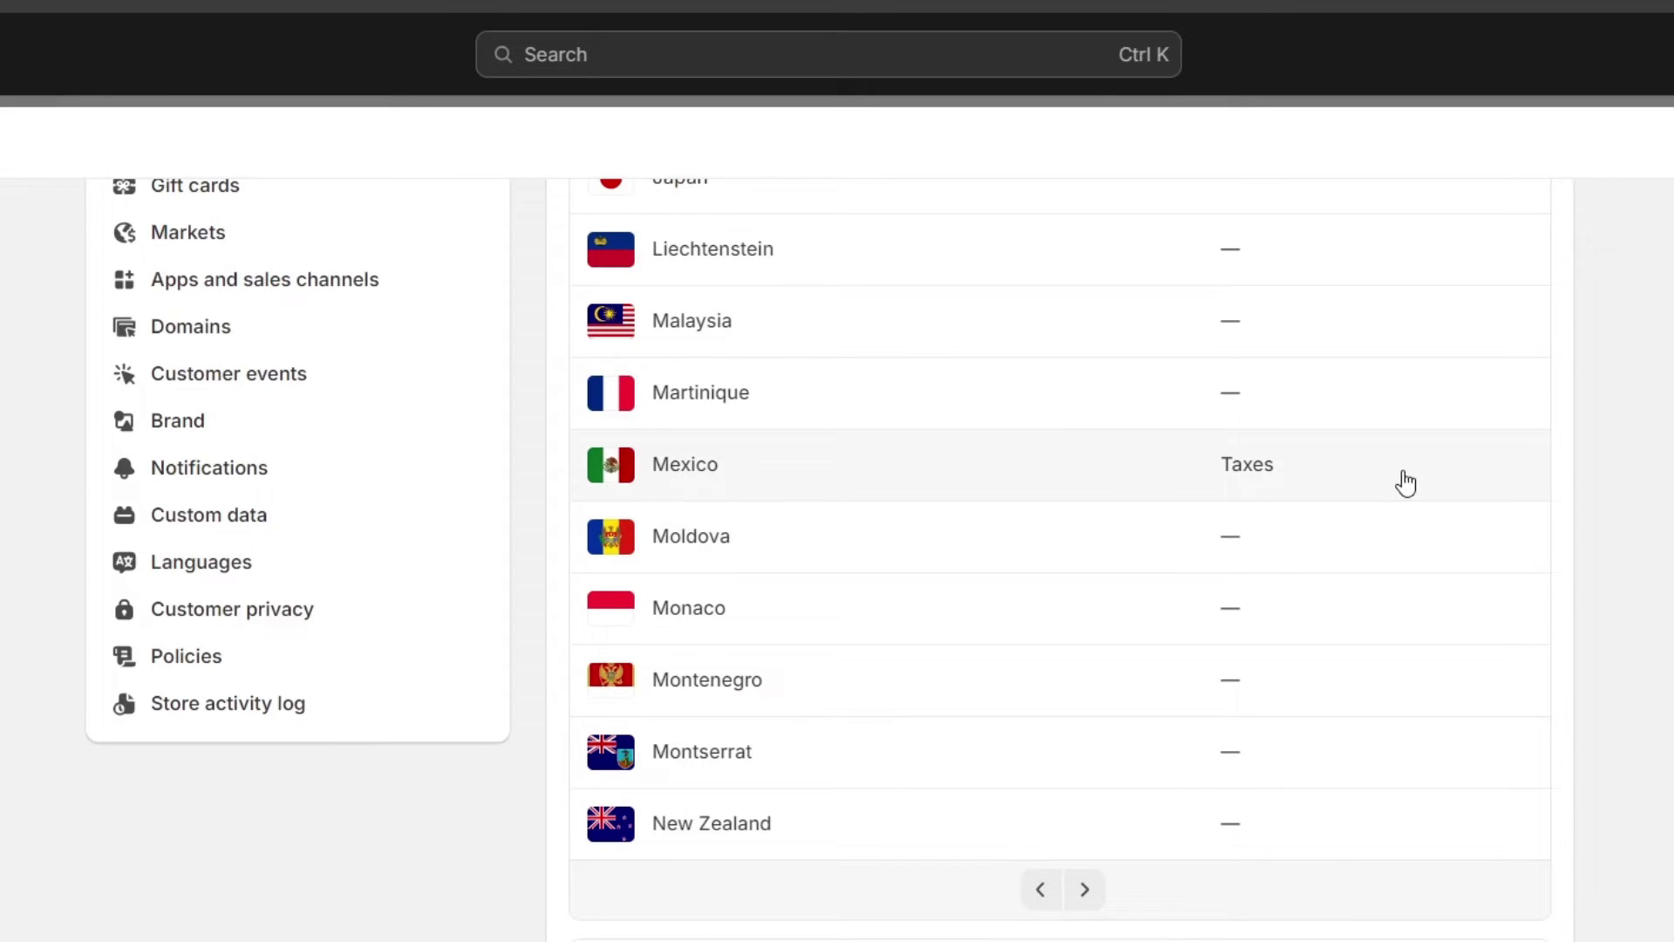
{"action": "scroll", "coordinate": [1401, 484], "scroll_direction": "up", "scroll_amount": 1}
{"action": "scroll", "coordinate": [1405, 479], "scroll_direction": "up", "scroll_amount": 5}
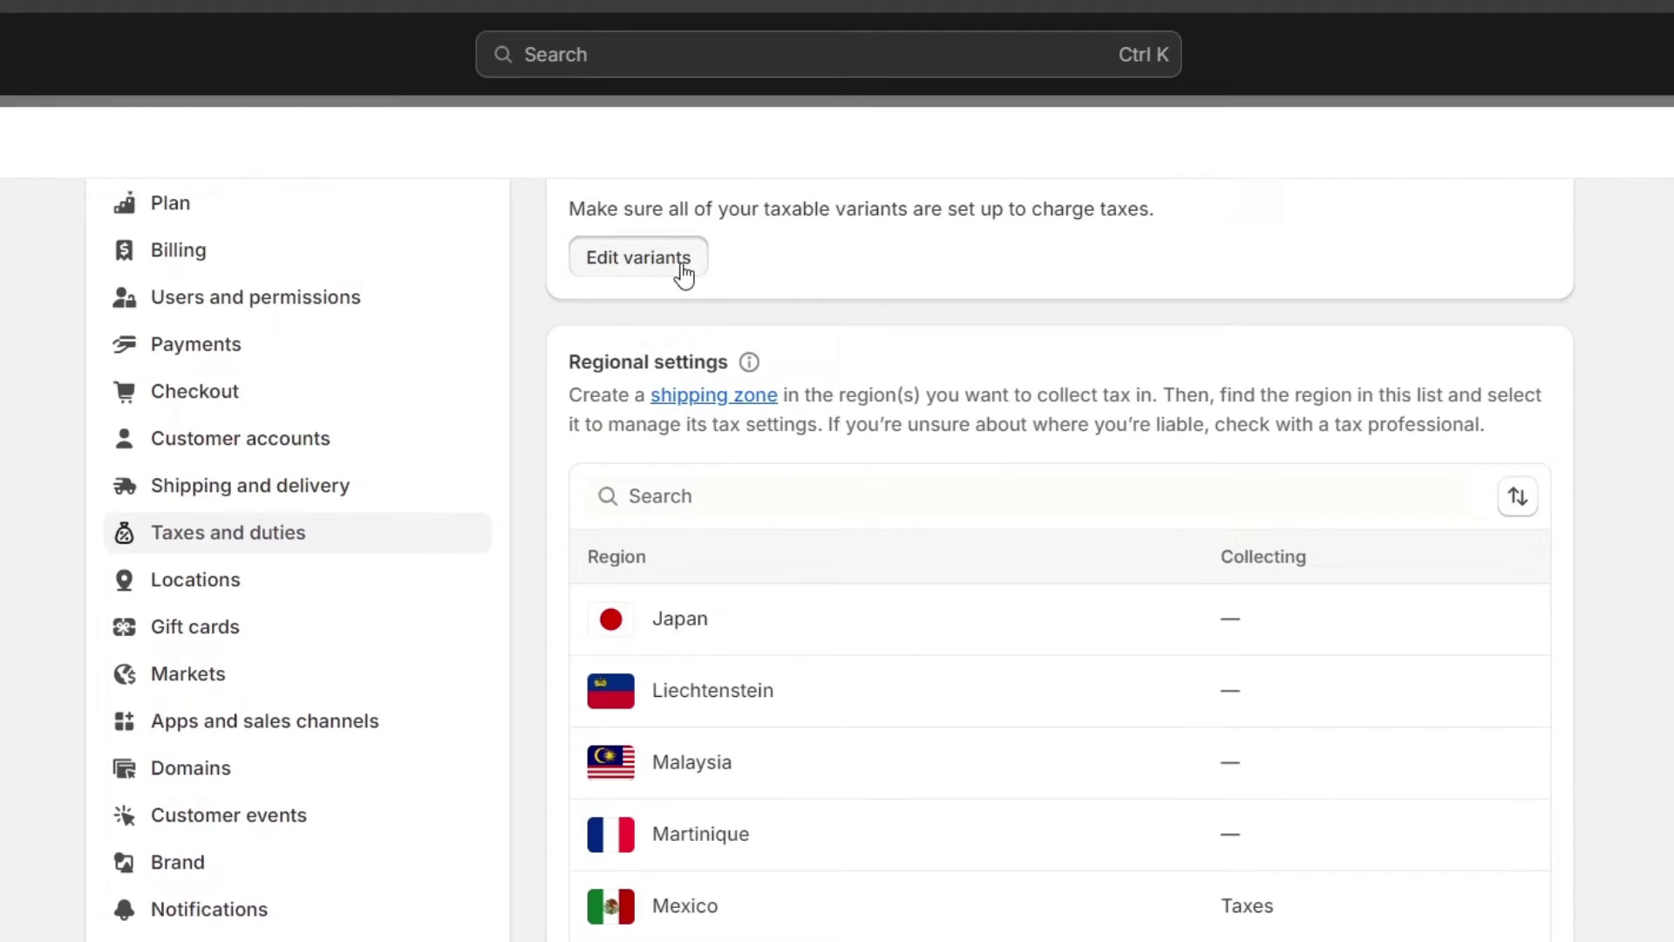
- In the variant bulk editor, turn on Charge taxes for a selected range of variants
{"action": "left_click", "coordinate": [680, 261]}
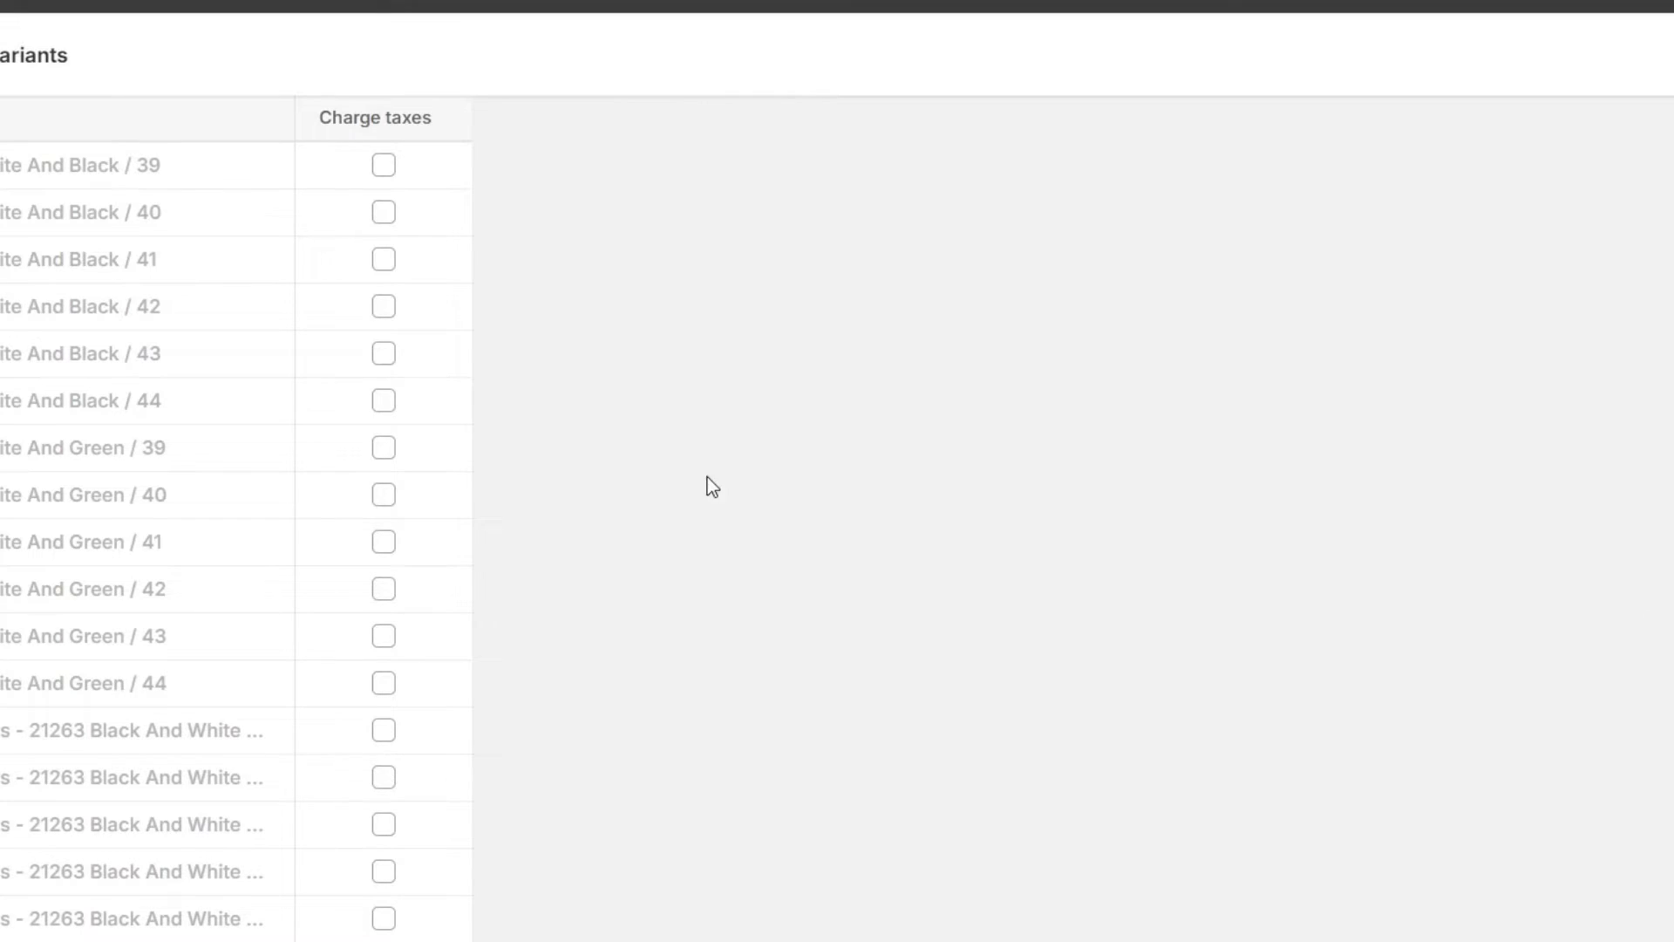
{"action": "scroll", "coordinate": [355, 497], "scroll_direction": "down", "scroll_amount": 20}
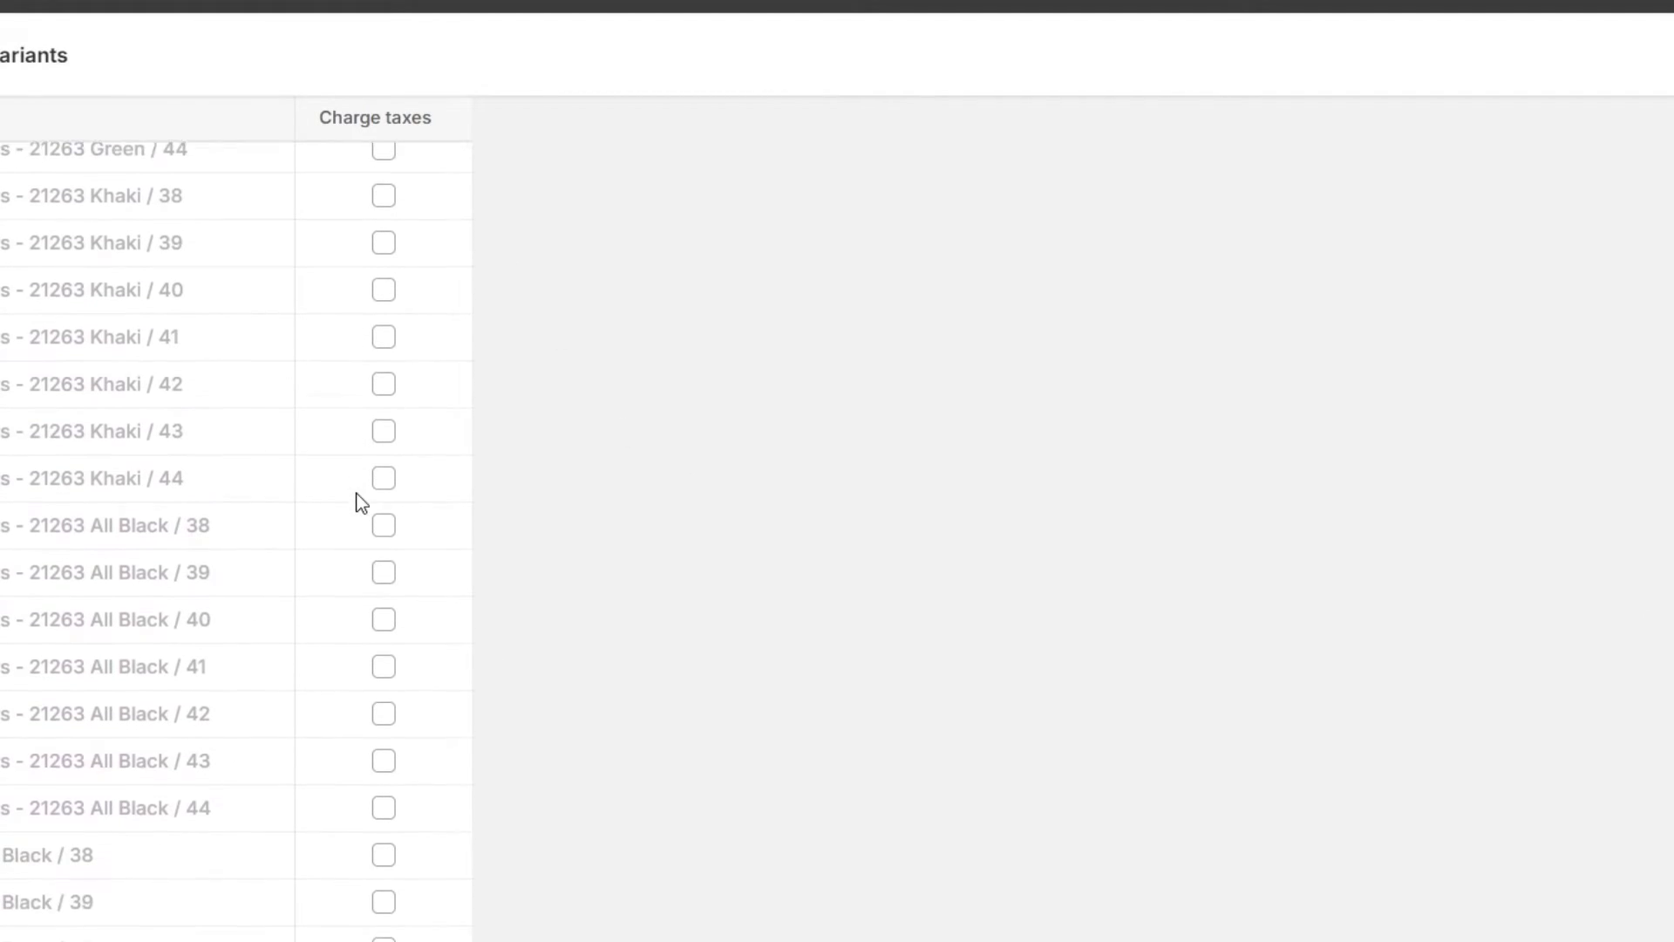
{"action": "scroll", "coordinate": [392, 924], "scroll_direction": "up", "scroll_amount": 20}
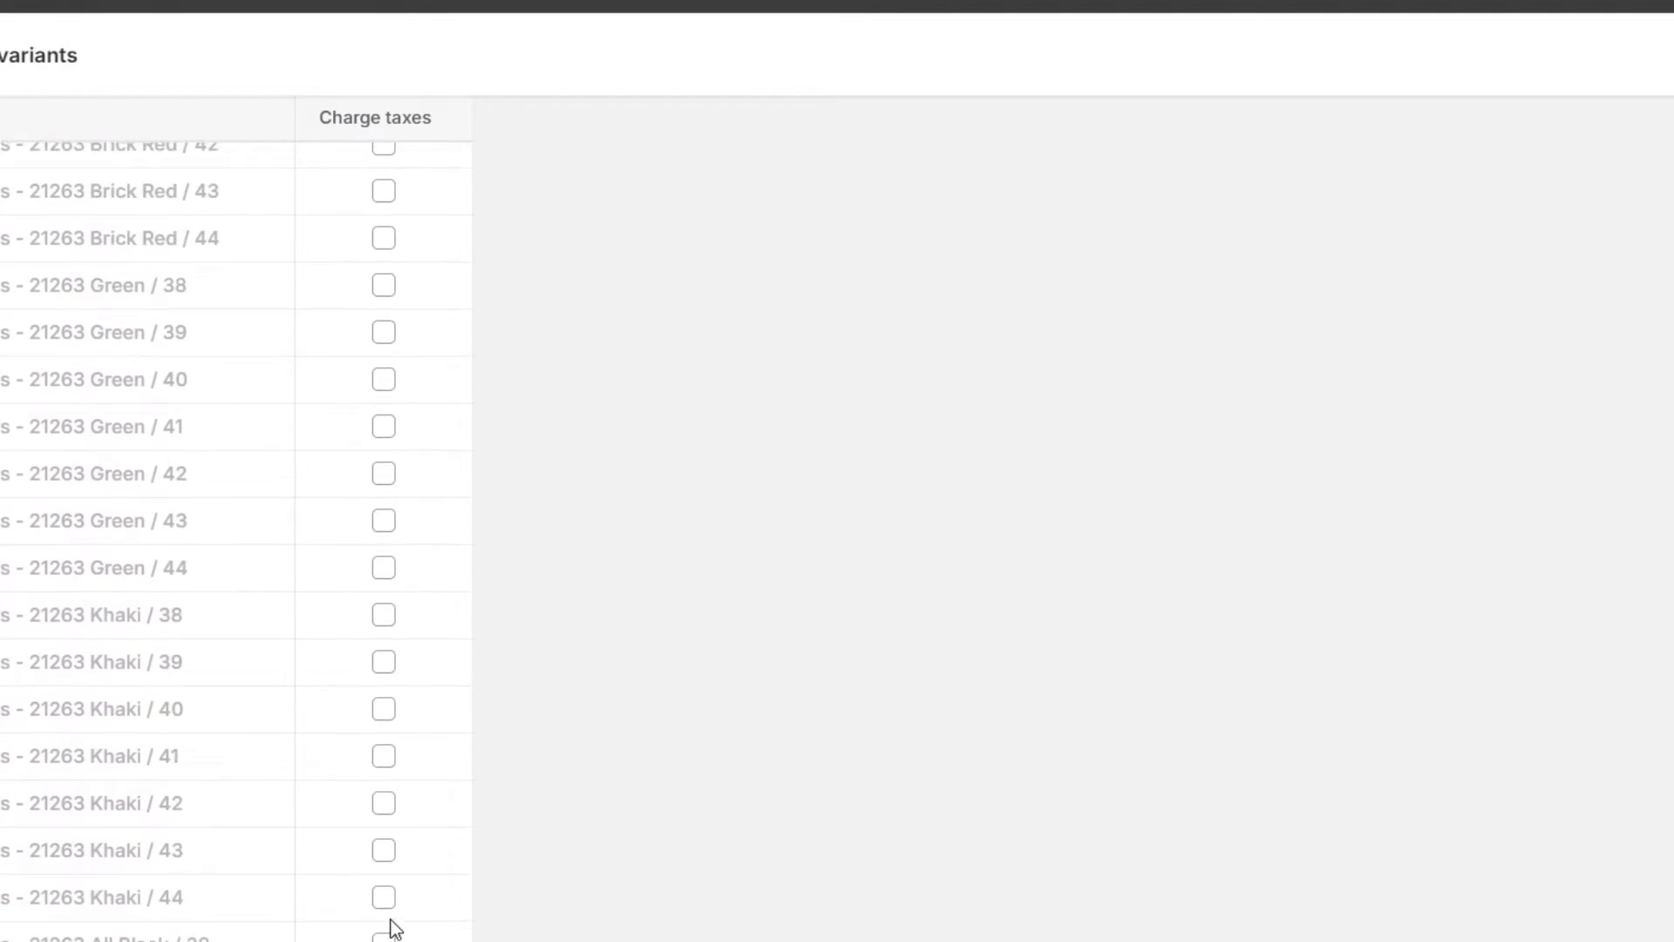
{"action": "left_click_drag", "start_coordinate": [397, 179], "coordinate": [404, 755]}
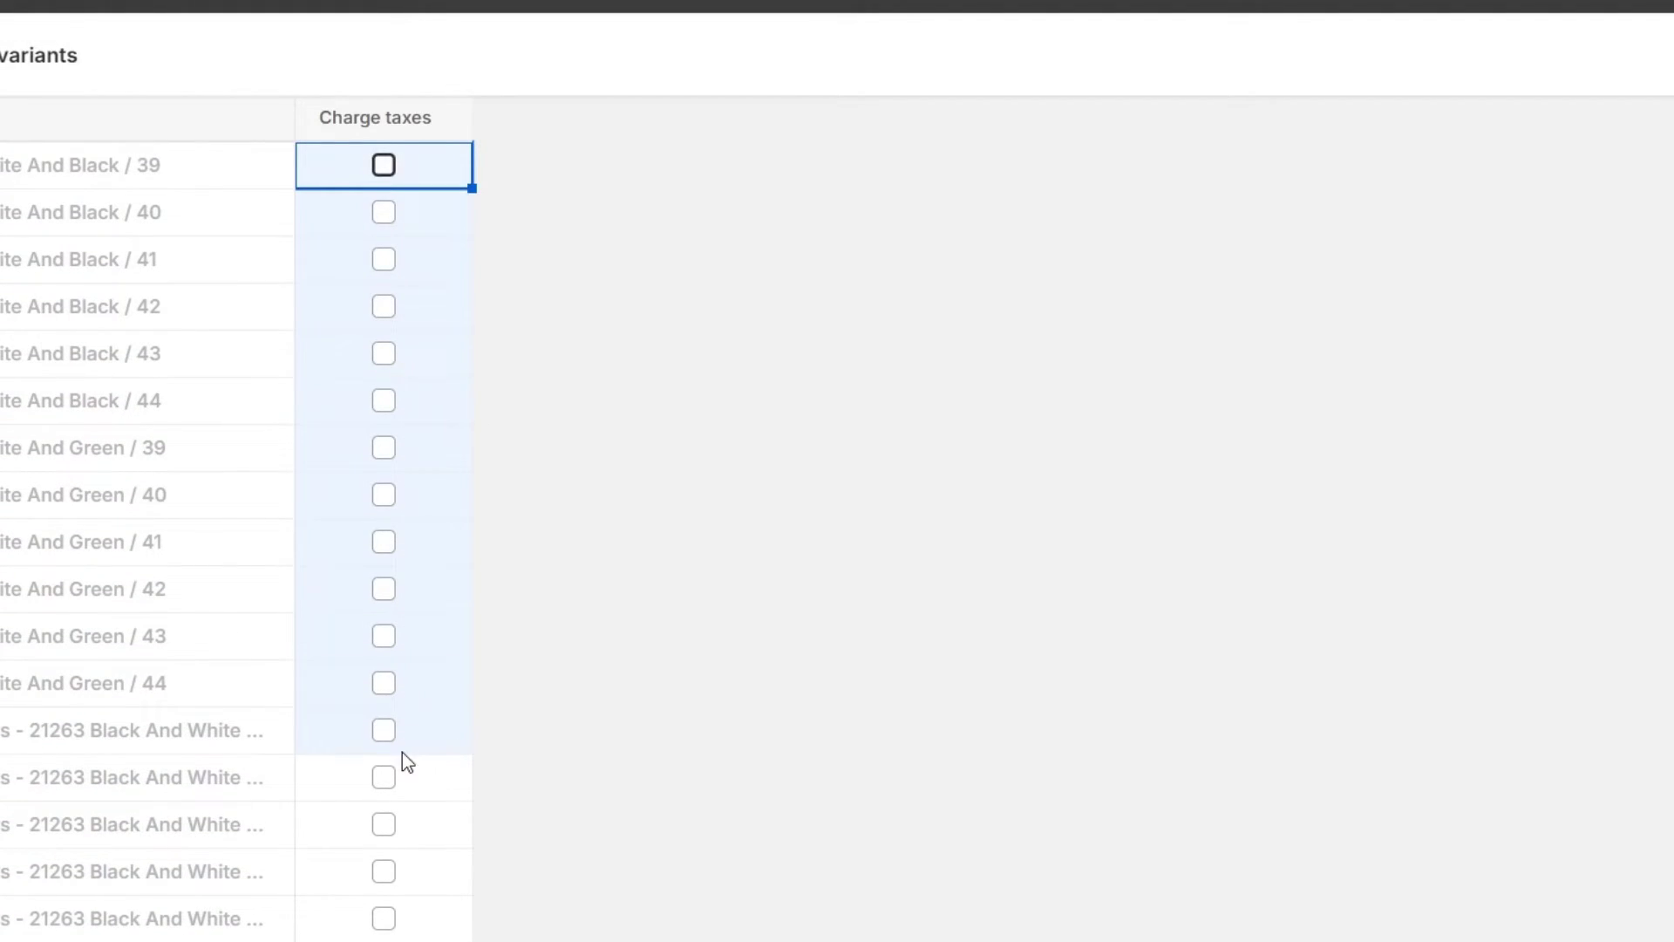
{"action": "left_click", "coordinate": [383, 166]}
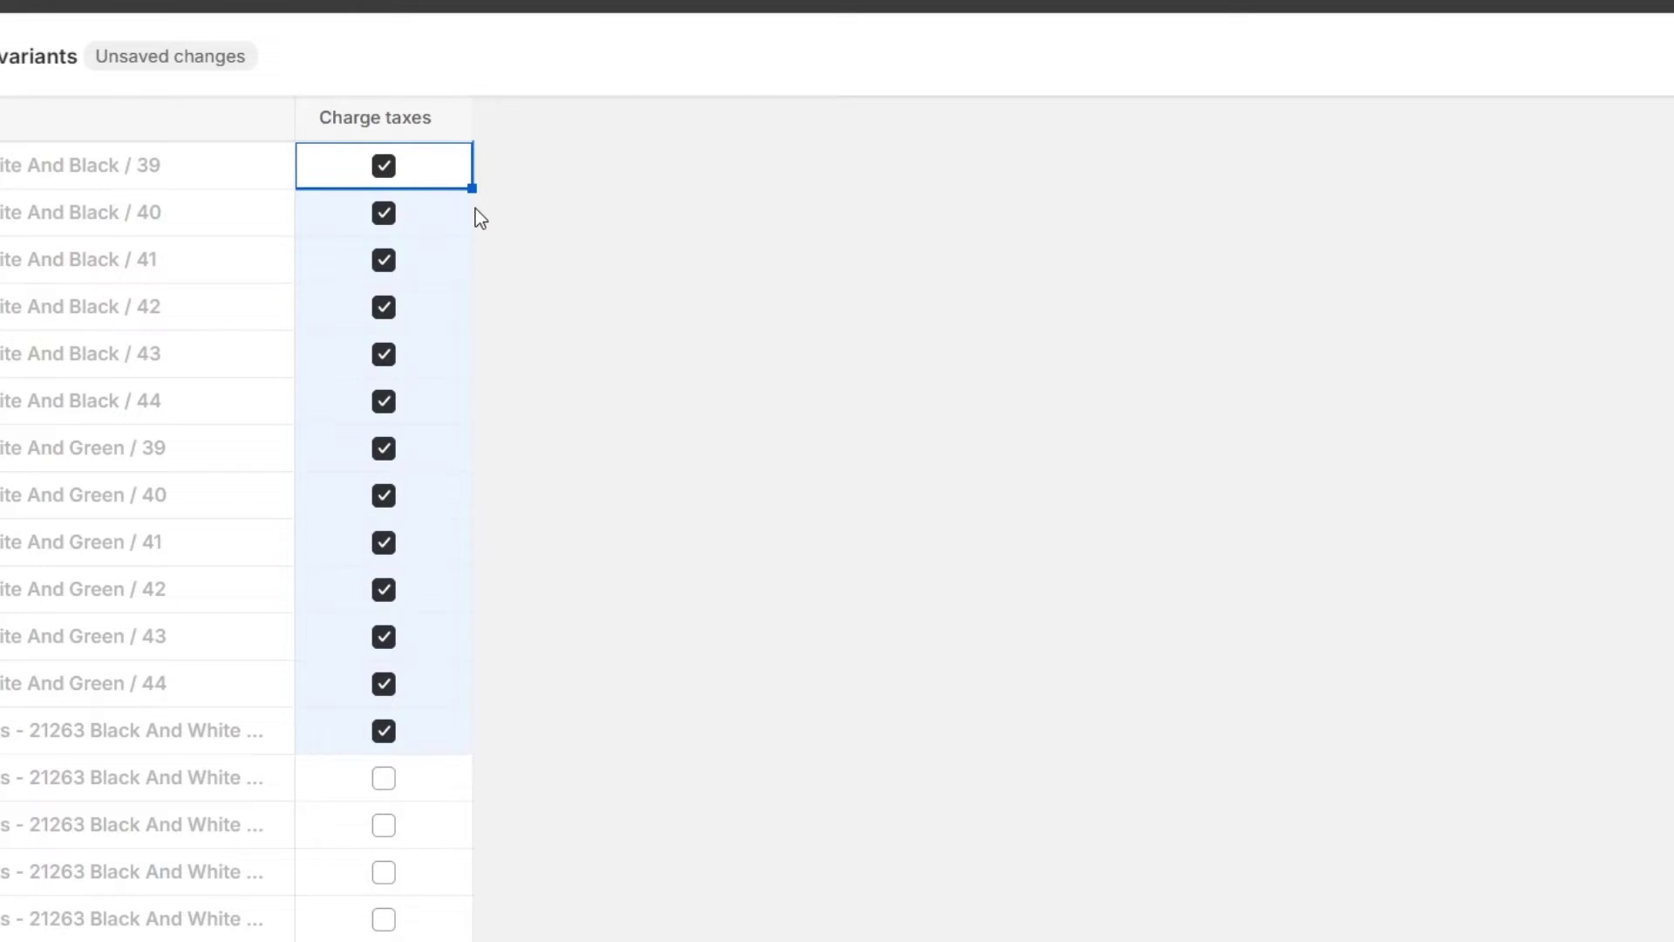
- Tick the remaining Charge taxes cells for all 777 variants, then go to the Zonos Mexico guide
{"action": "left_click", "coordinate": [436, 771]}
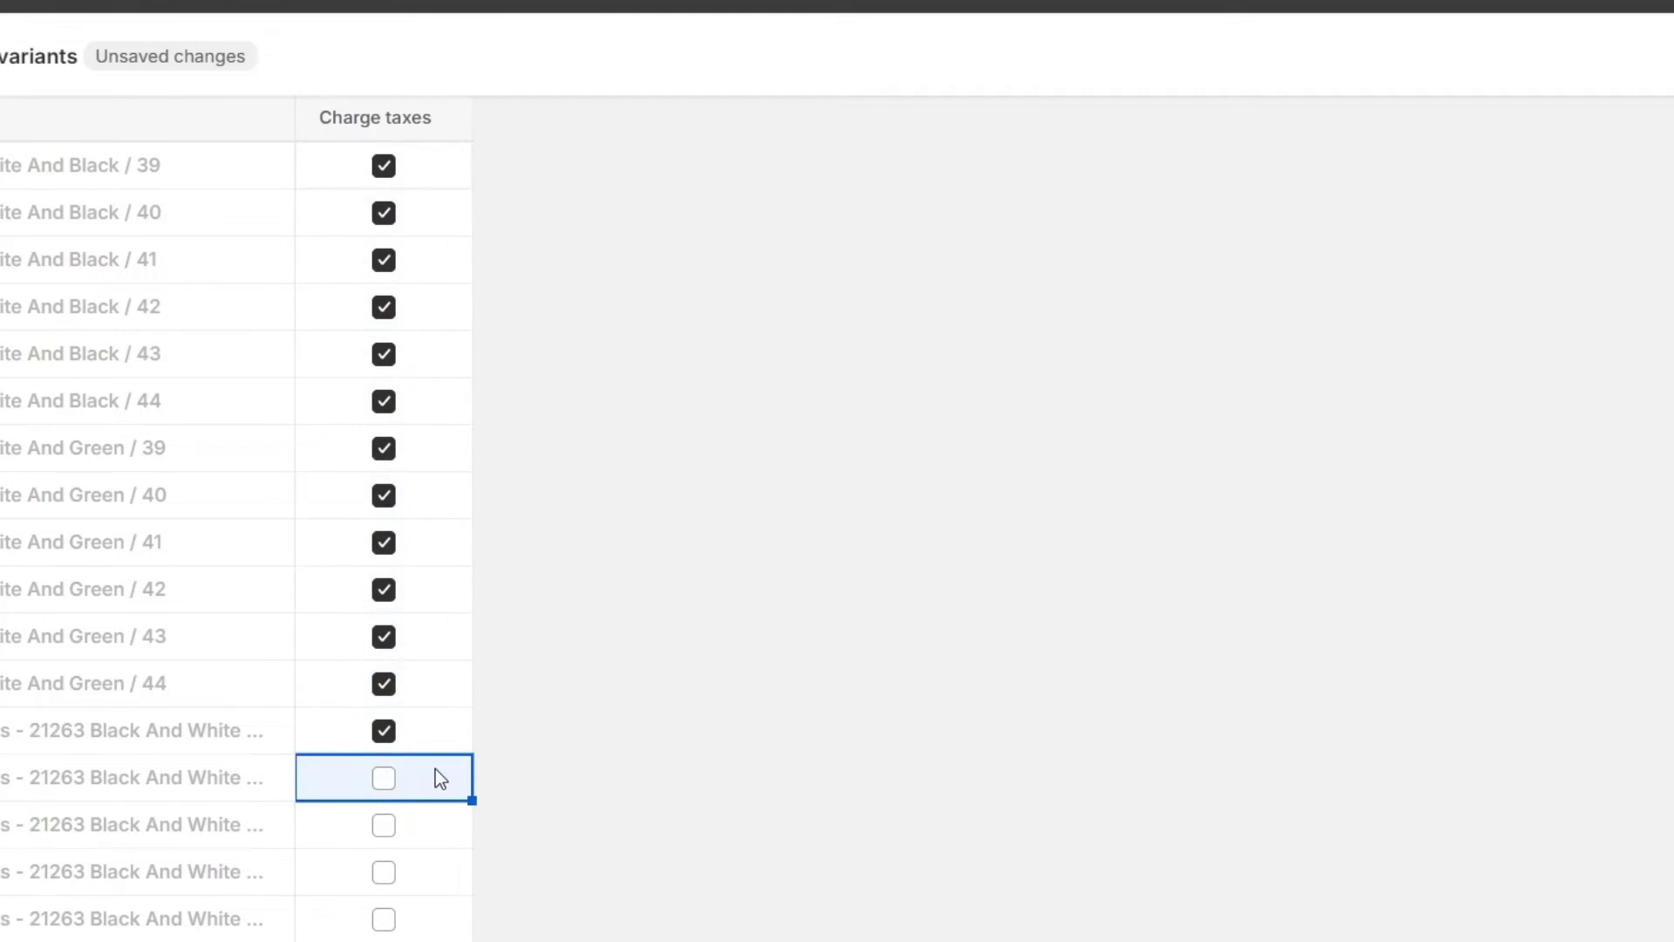
{"action": "left_click", "coordinate": [411, 735]}
{"action": "scroll", "coordinate": [439, 787], "scroll_direction": "down", "scroll_amount": 10}
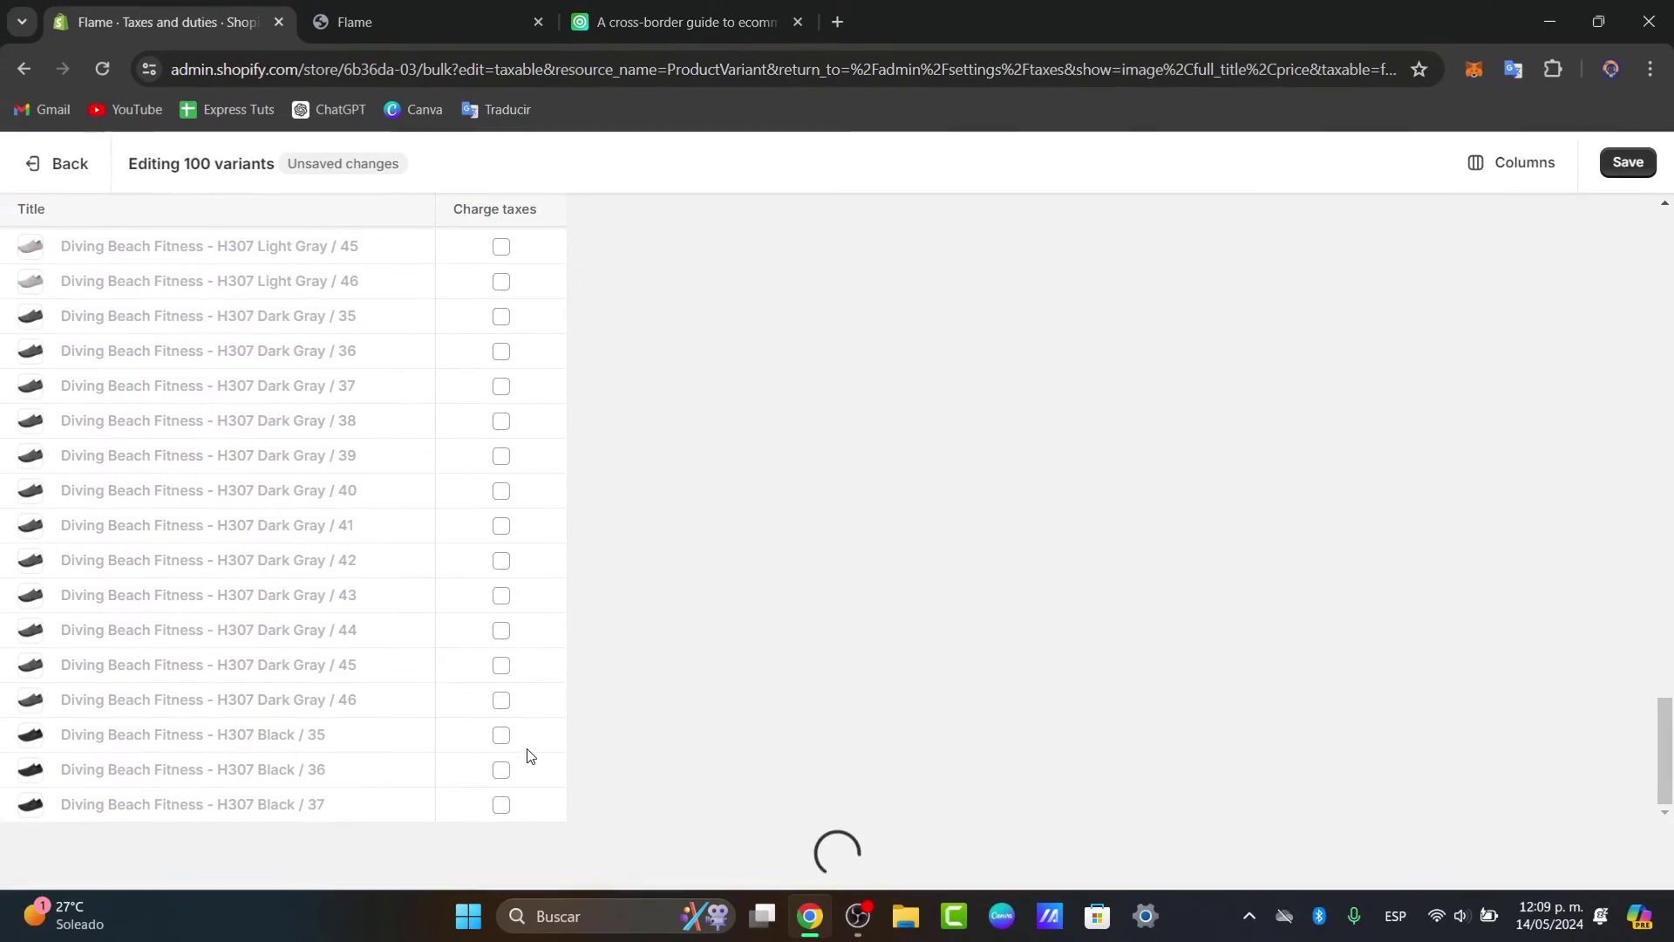
{"action": "scroll", "coordinate": [531, 812], "scroll_direction": "down", "scroll_amount": 10}
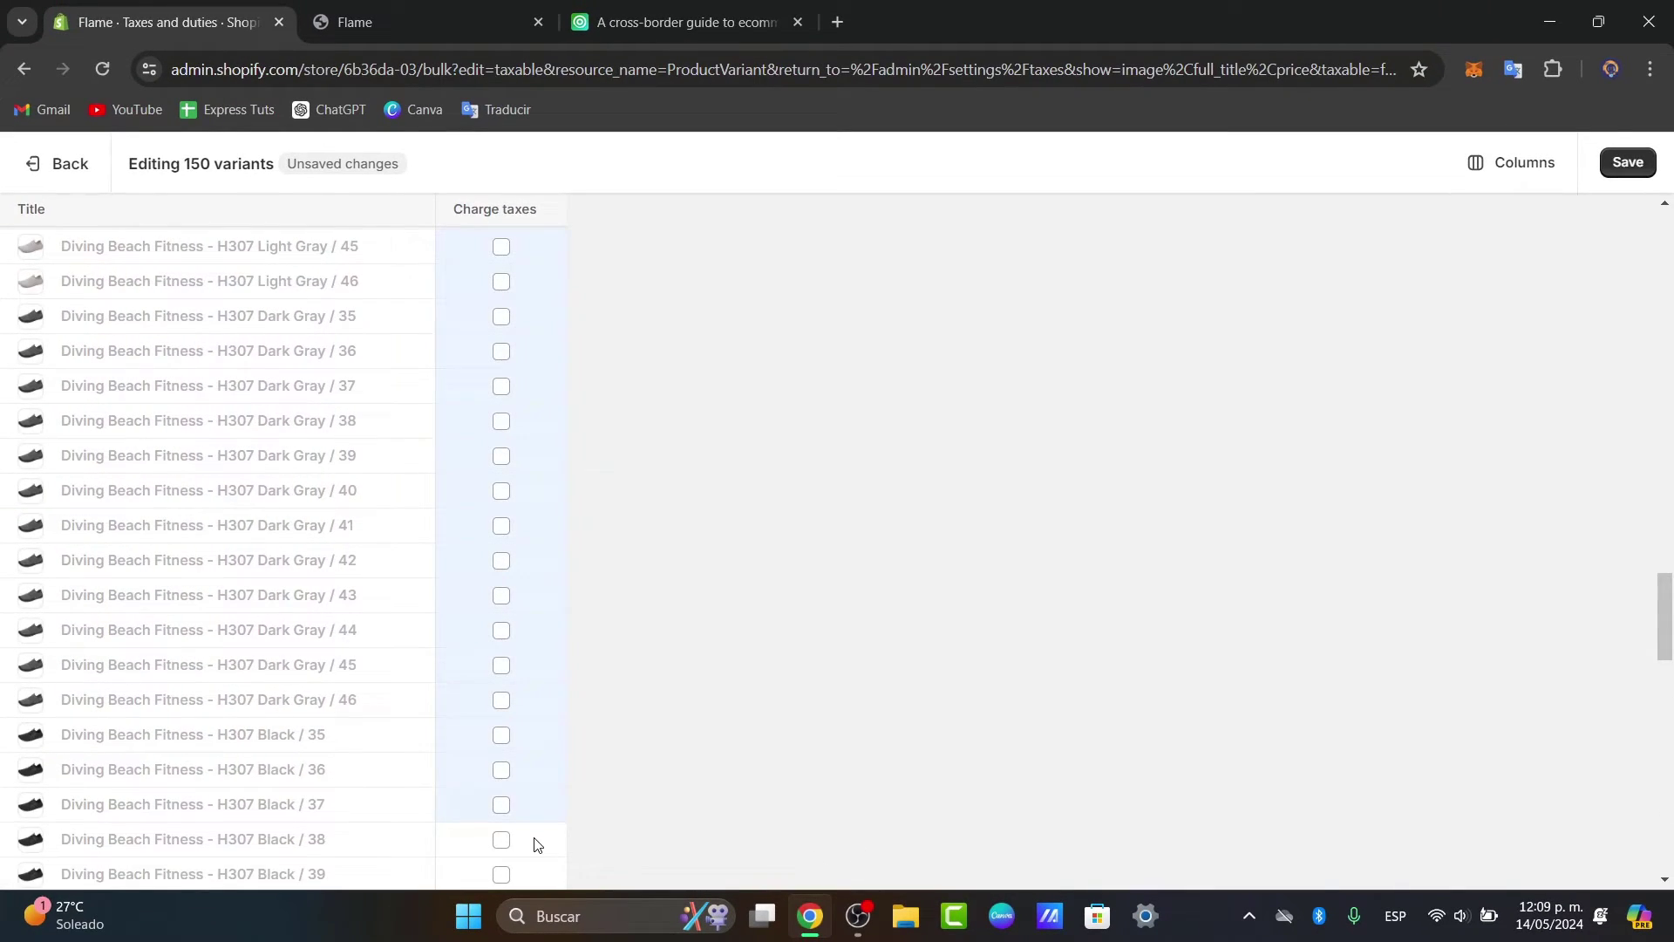
{"action": "scroll", "coordinate": [528, 829], "scroll_direction": "down", "scroll_amount": 1}
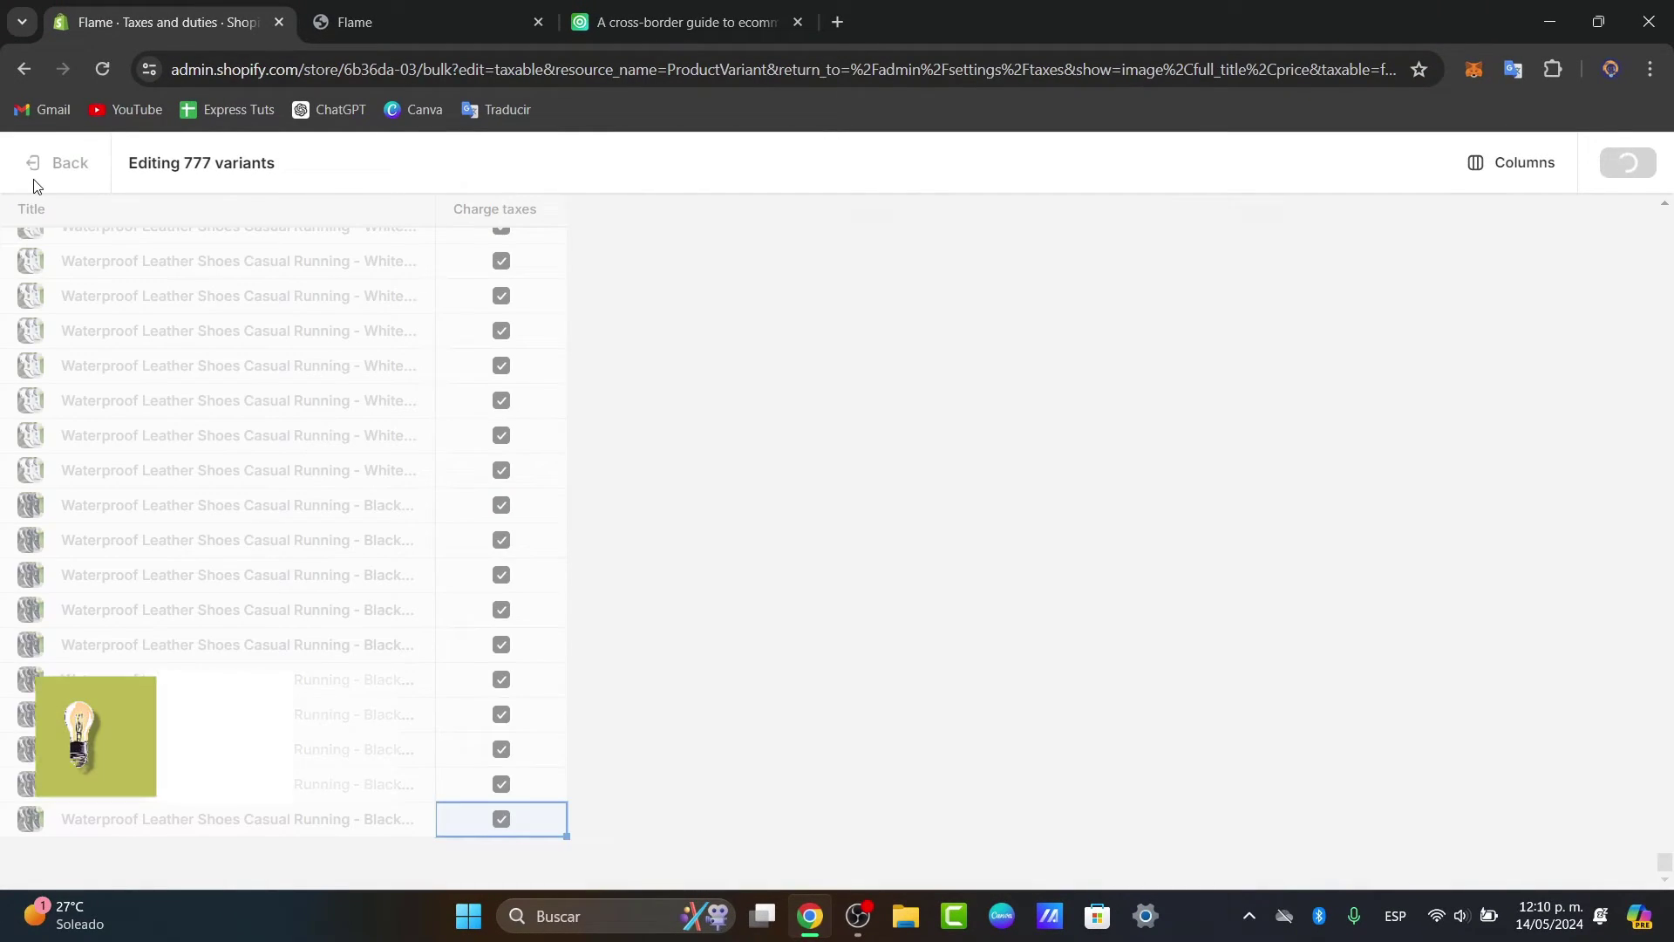
{"action": "left_click", "coordinate": [621, 8]}
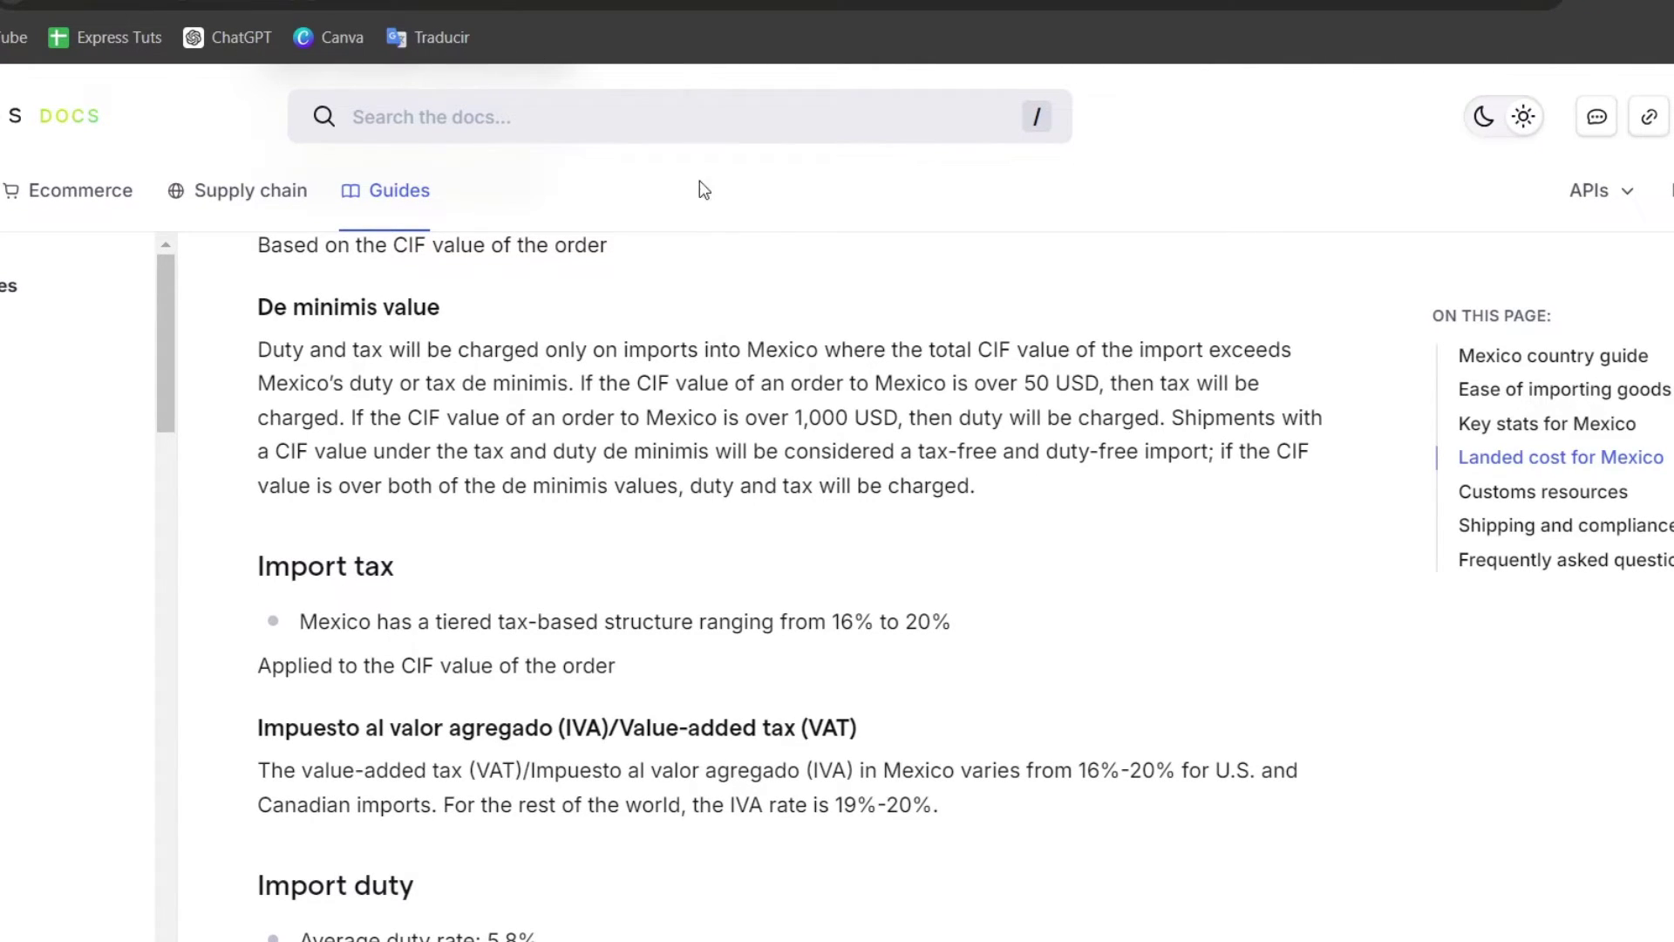
{"action": "double_click", "coordinate": [681, 412]}
{"action": "scroll", "coordinate": [846, 526], "scroll_direction": "down", "scroll_amount": 2}
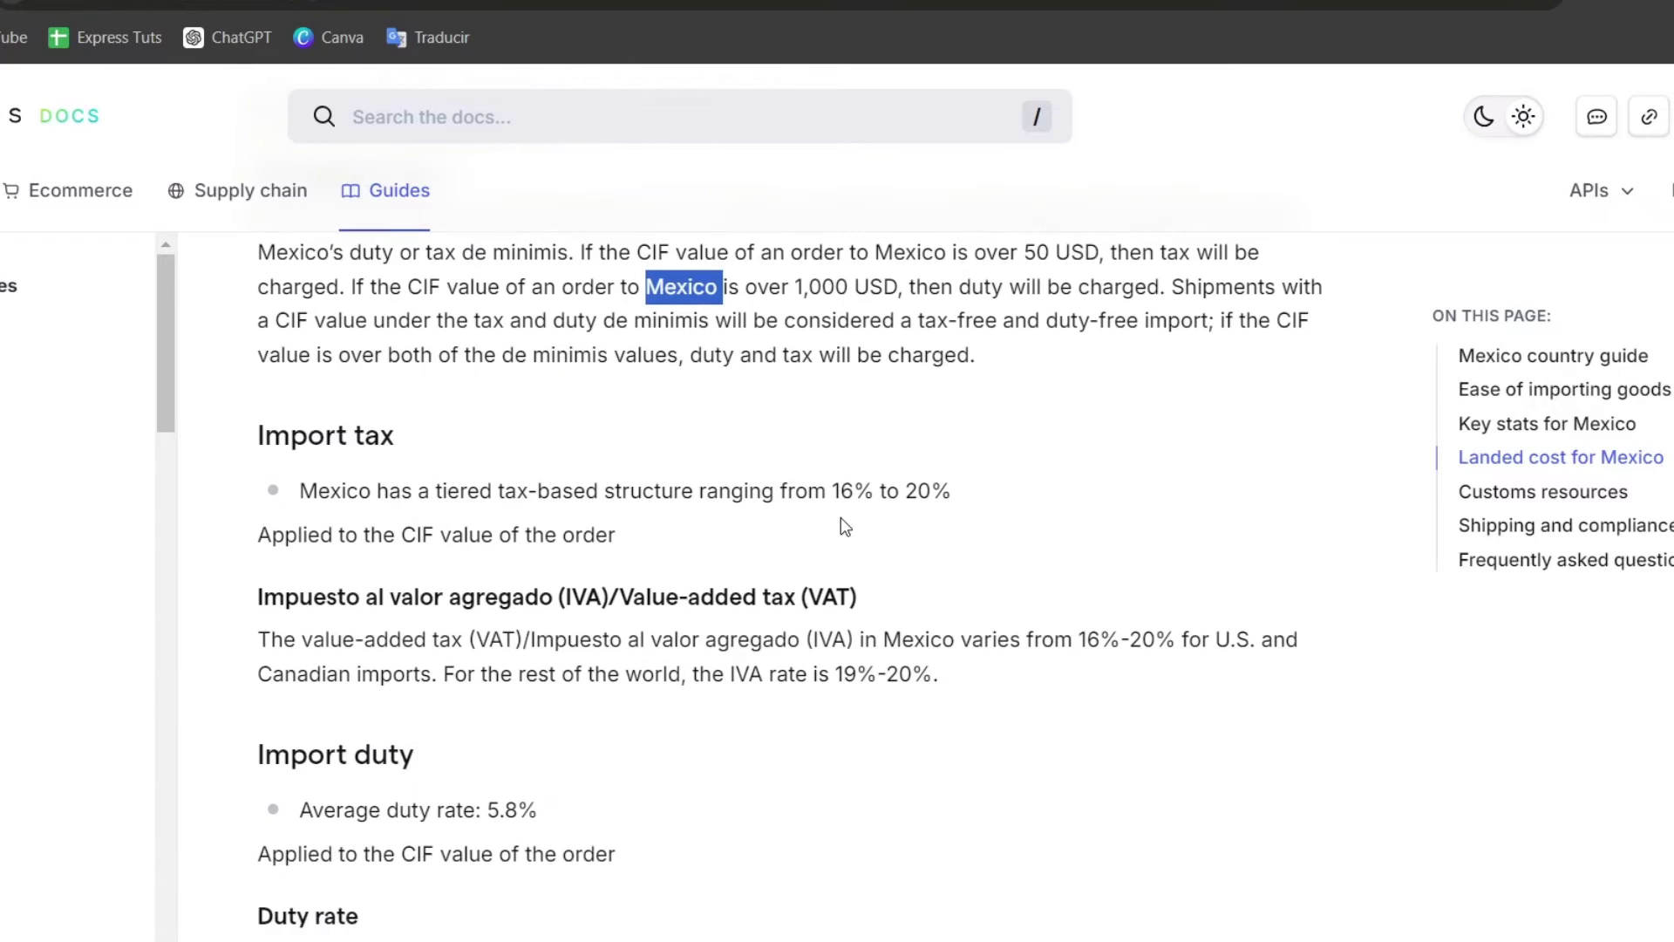
{"action": "left_click_drag", "start_coordinate": [634, 597], "coordinate": [779, 602]}
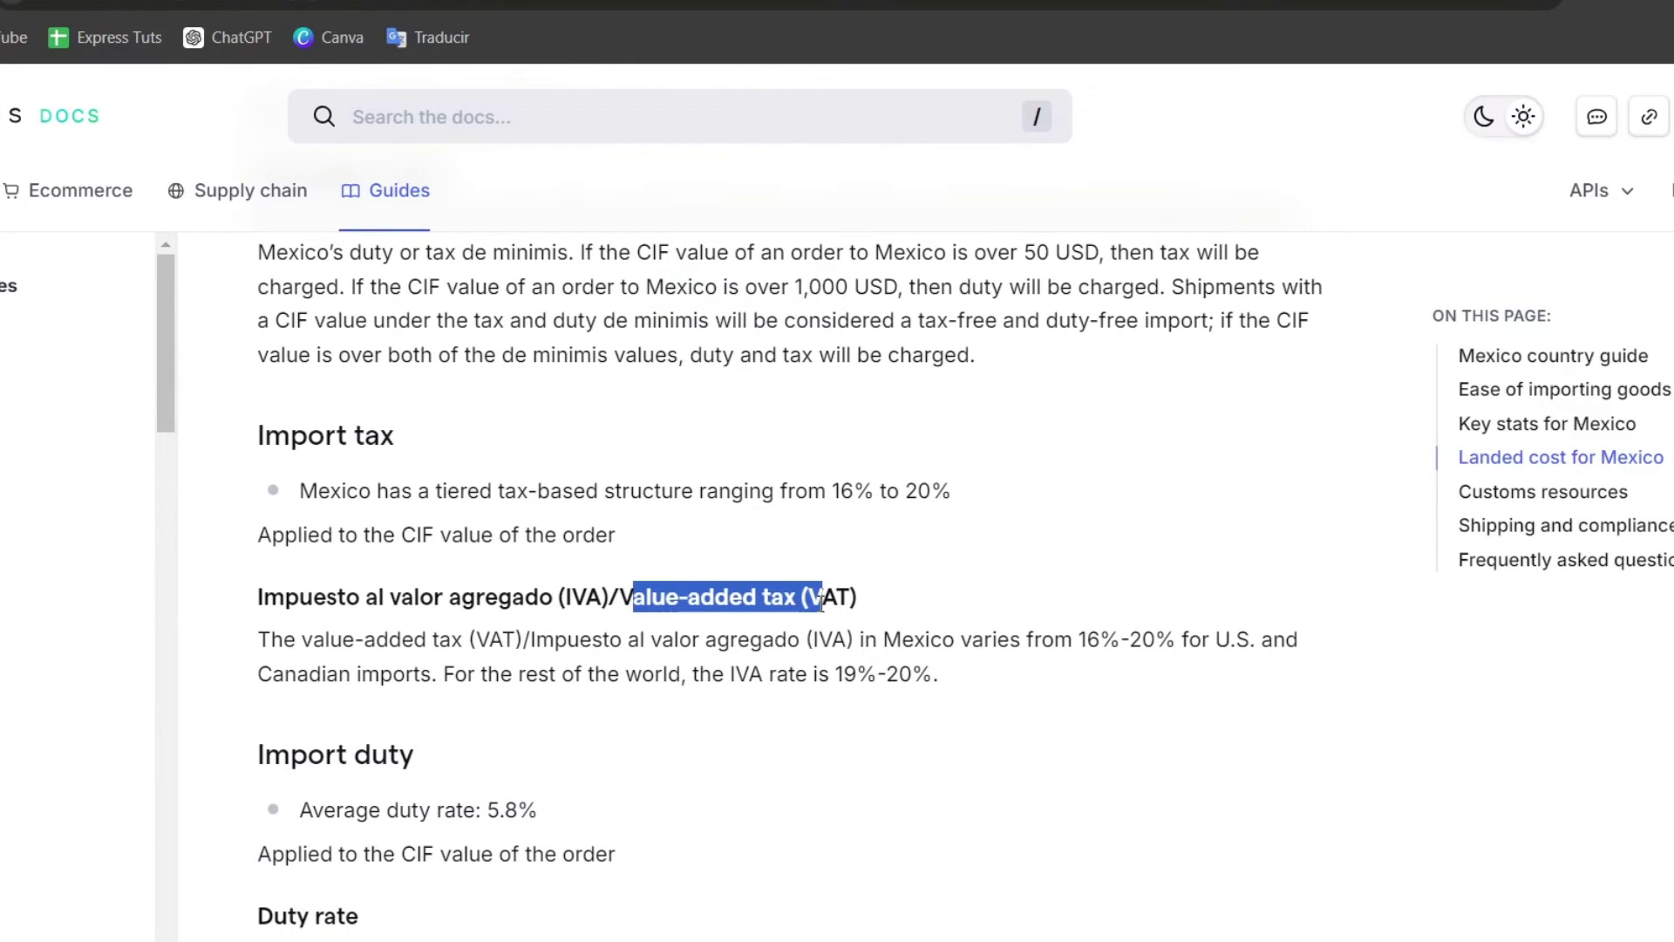
{"action": "left_click_drag", "start_coordinate": [1086, 637], "coordinate": [1179, 640]}
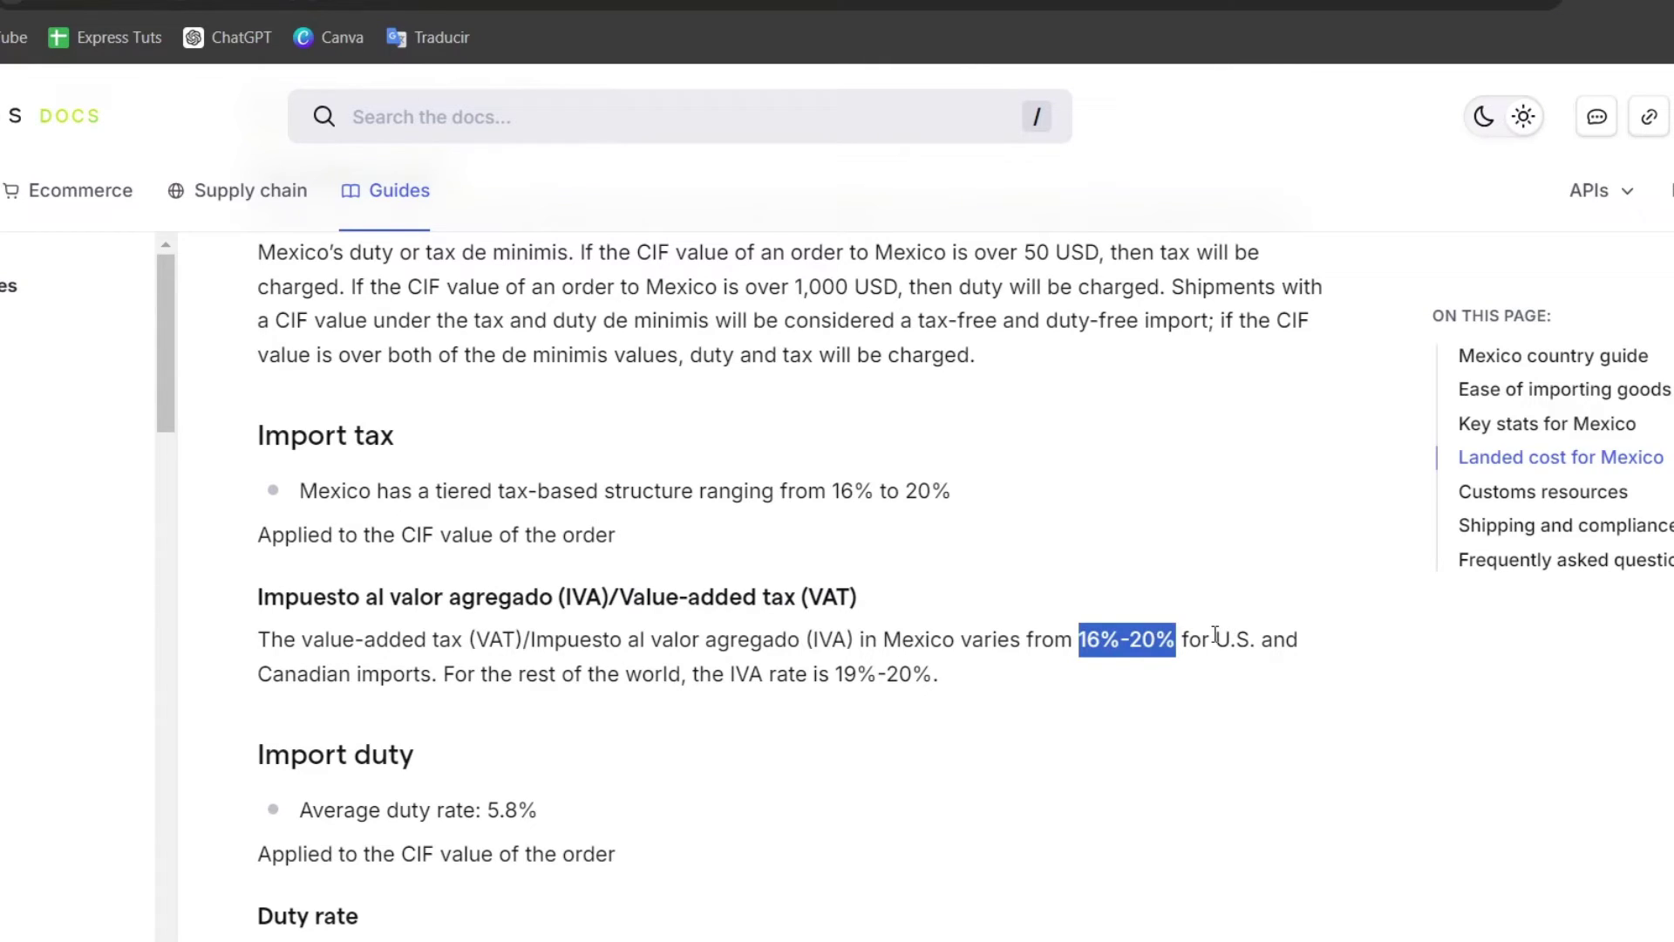
{"action": "double_click", "coordinate": [1215, 638]}
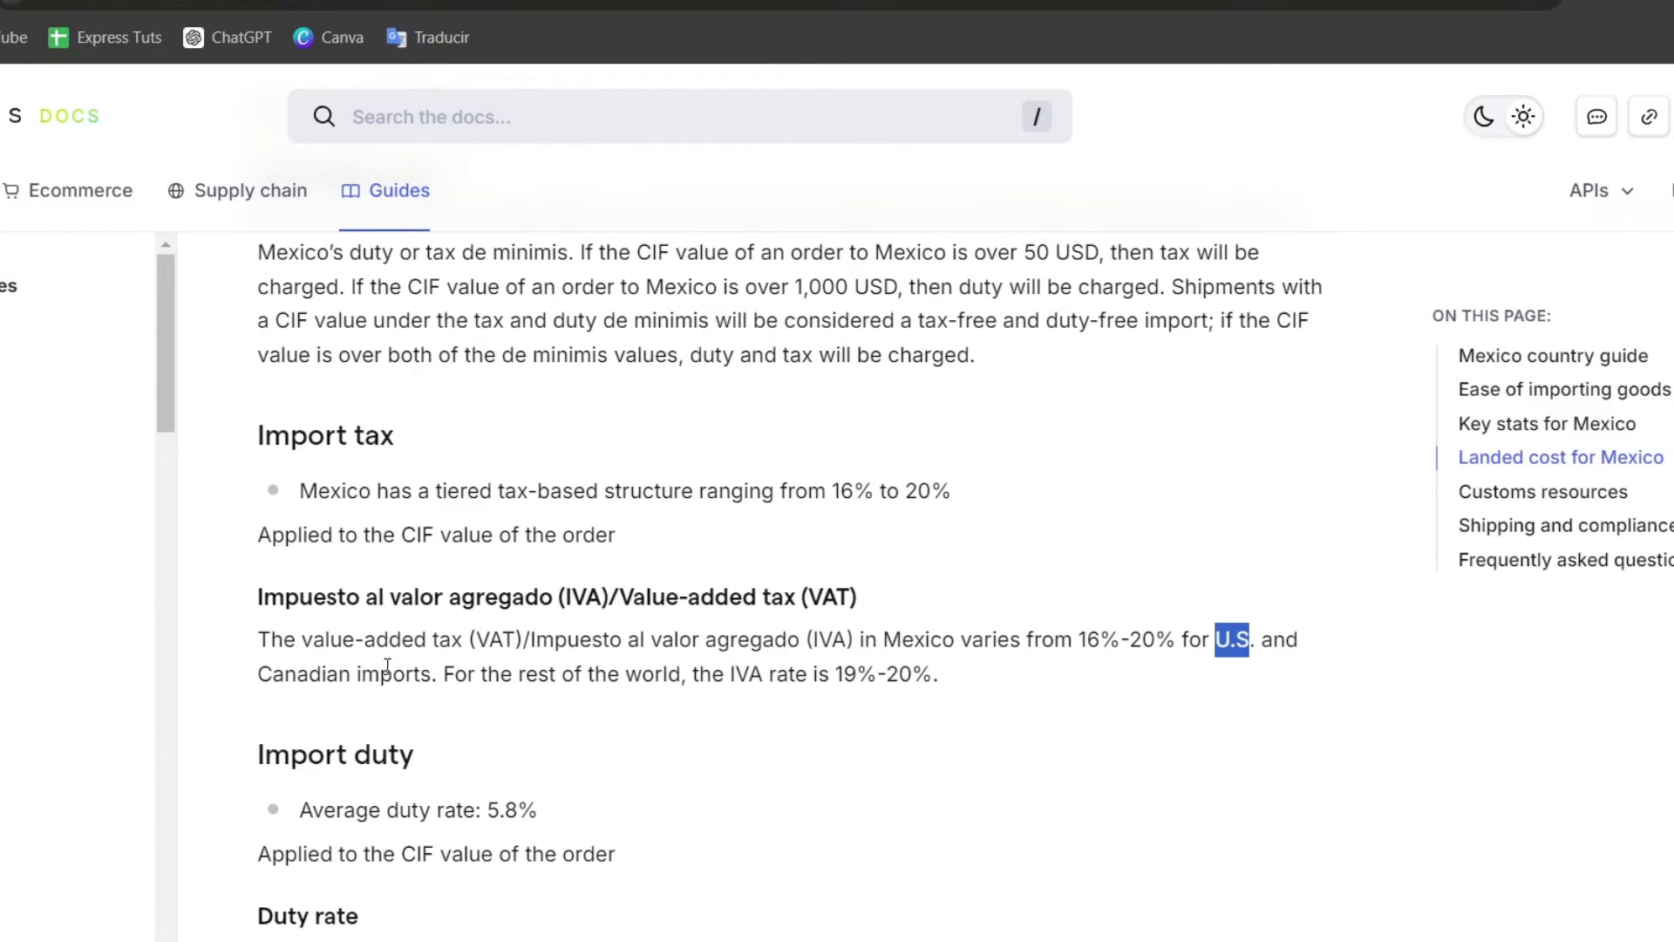
{"action": "left_click_drag", "start_coordinate": [432, 673], "coordinate": [931, 686]}
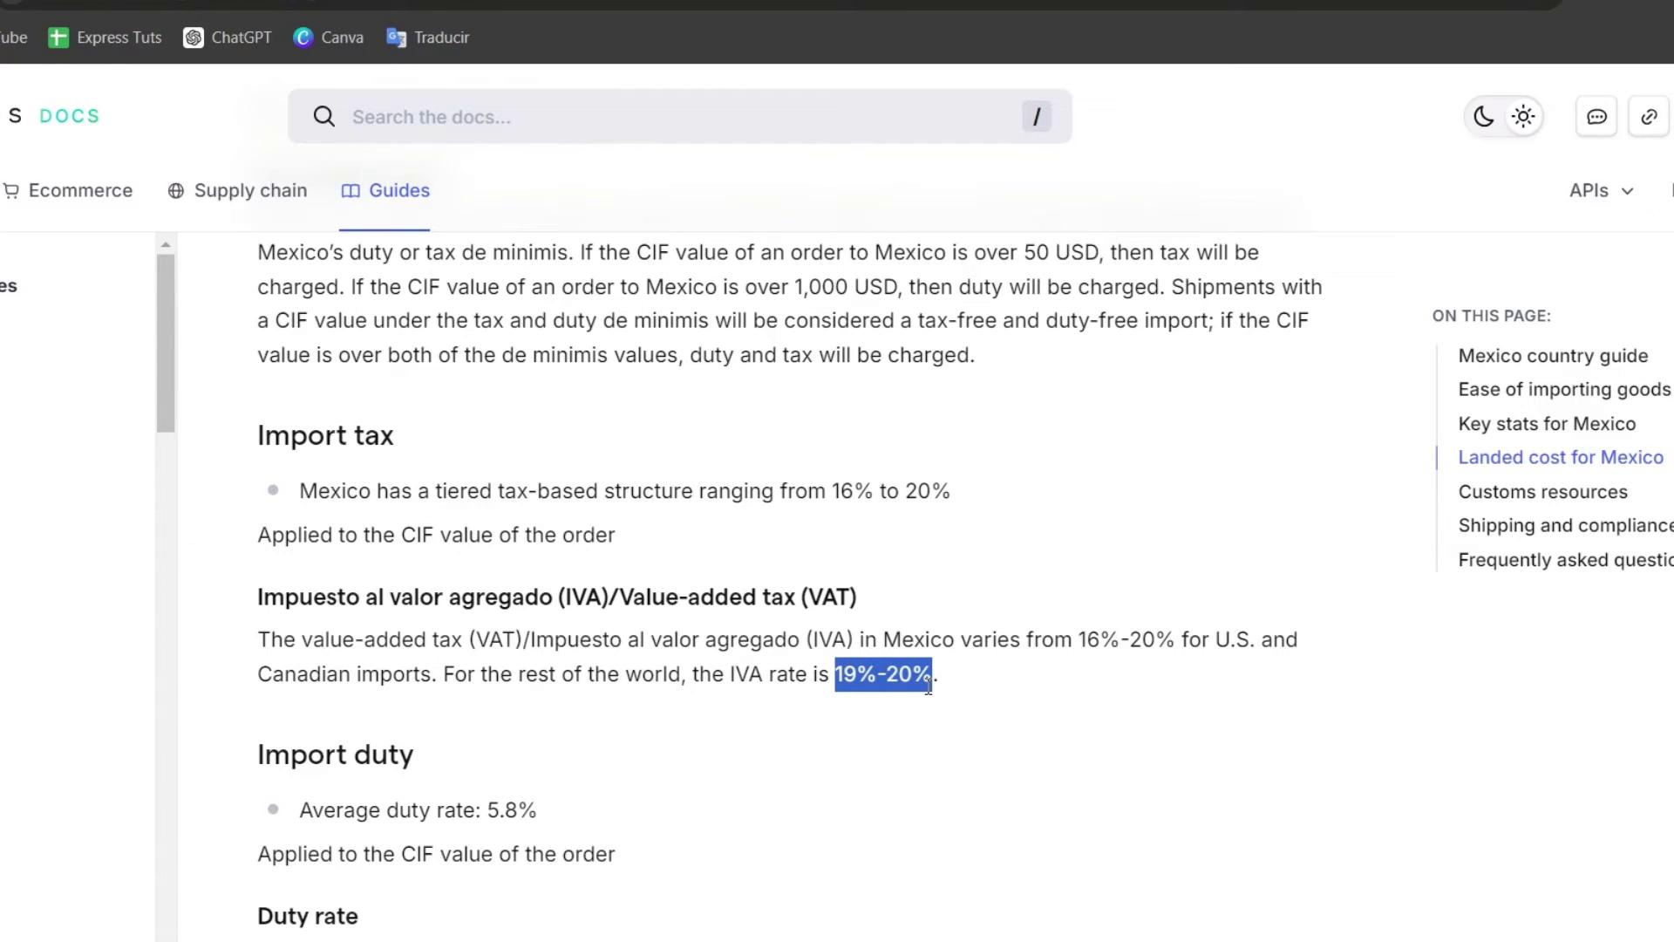
{"action": "left_click_drag", "start_coordinate": [484, 596], "coordinate": [1068, 680]}
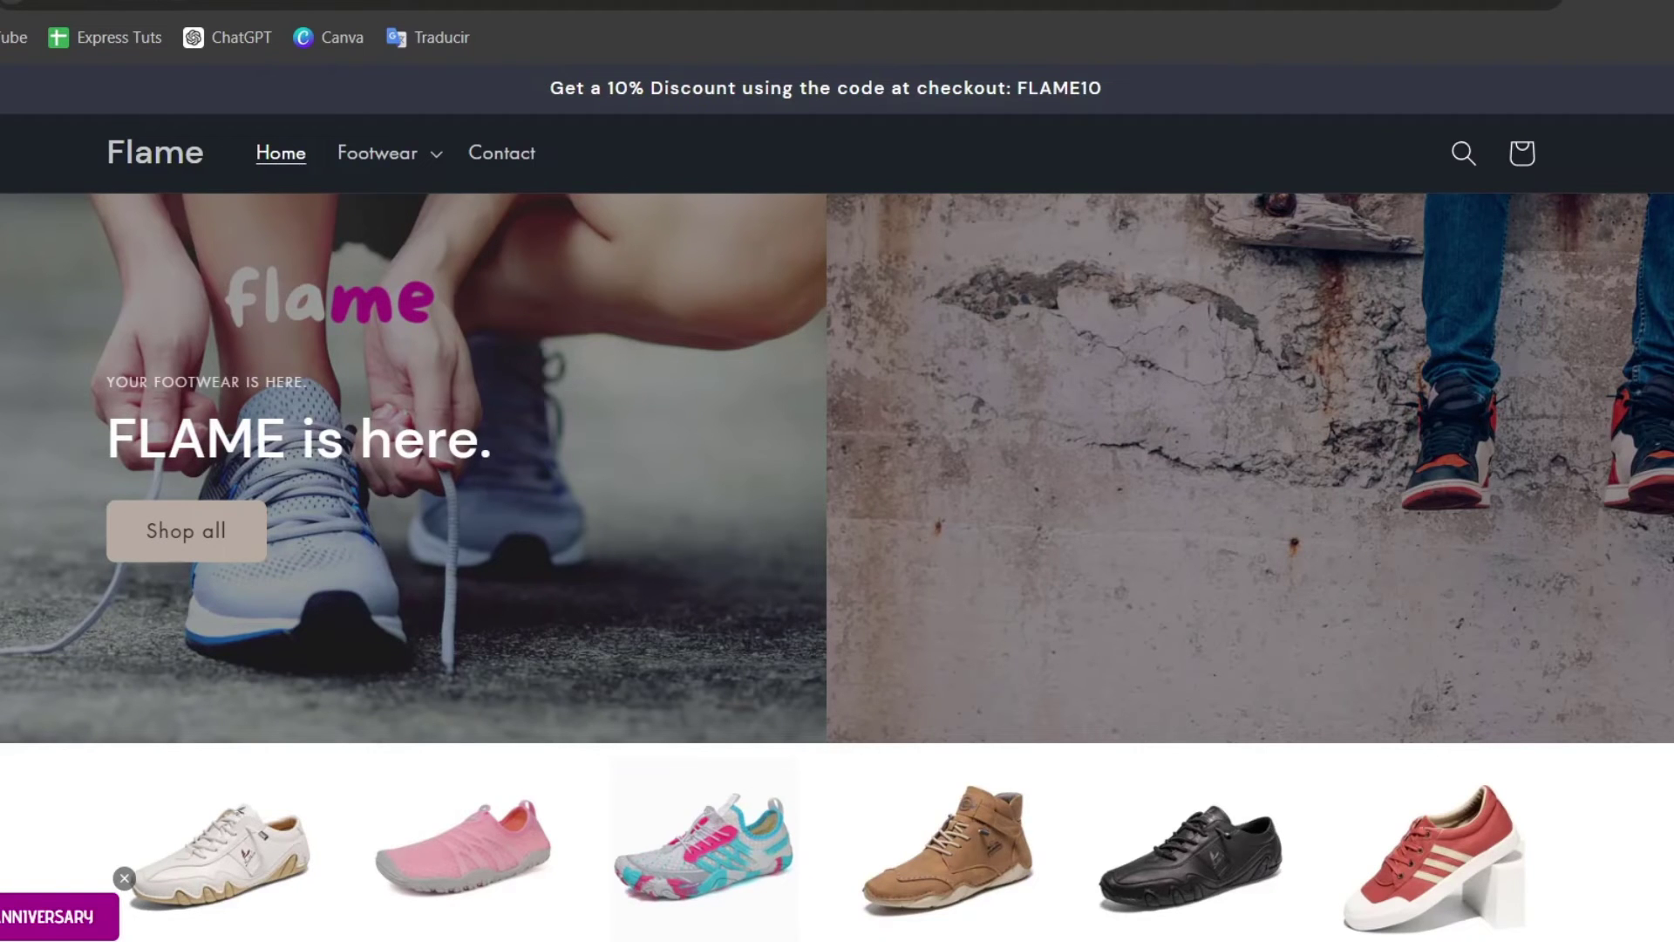
- Scroll the Flame storefront to Proven bestsellers to check their MXN prices
{"action": "scroll", "coordinate": [994, 709], "scroll_direction": "down", "scroll_amount": 10}
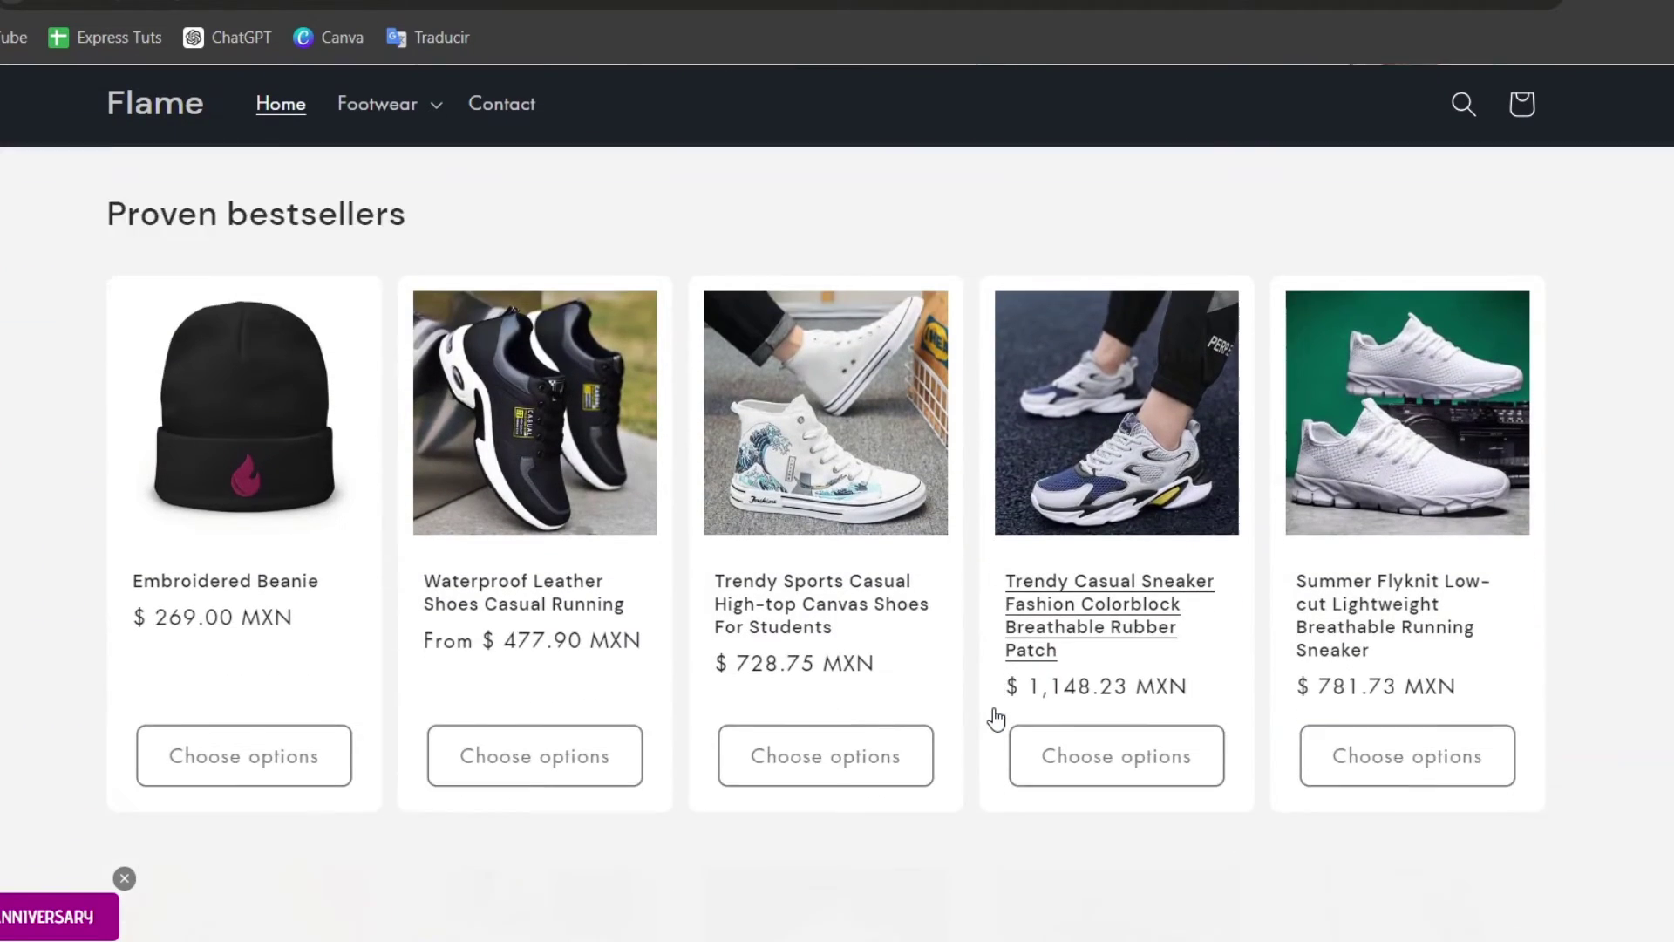
{"action": "scroll", "coordinate": [996, 719], "scroll_direction": "down", "scroll_amount": 2}
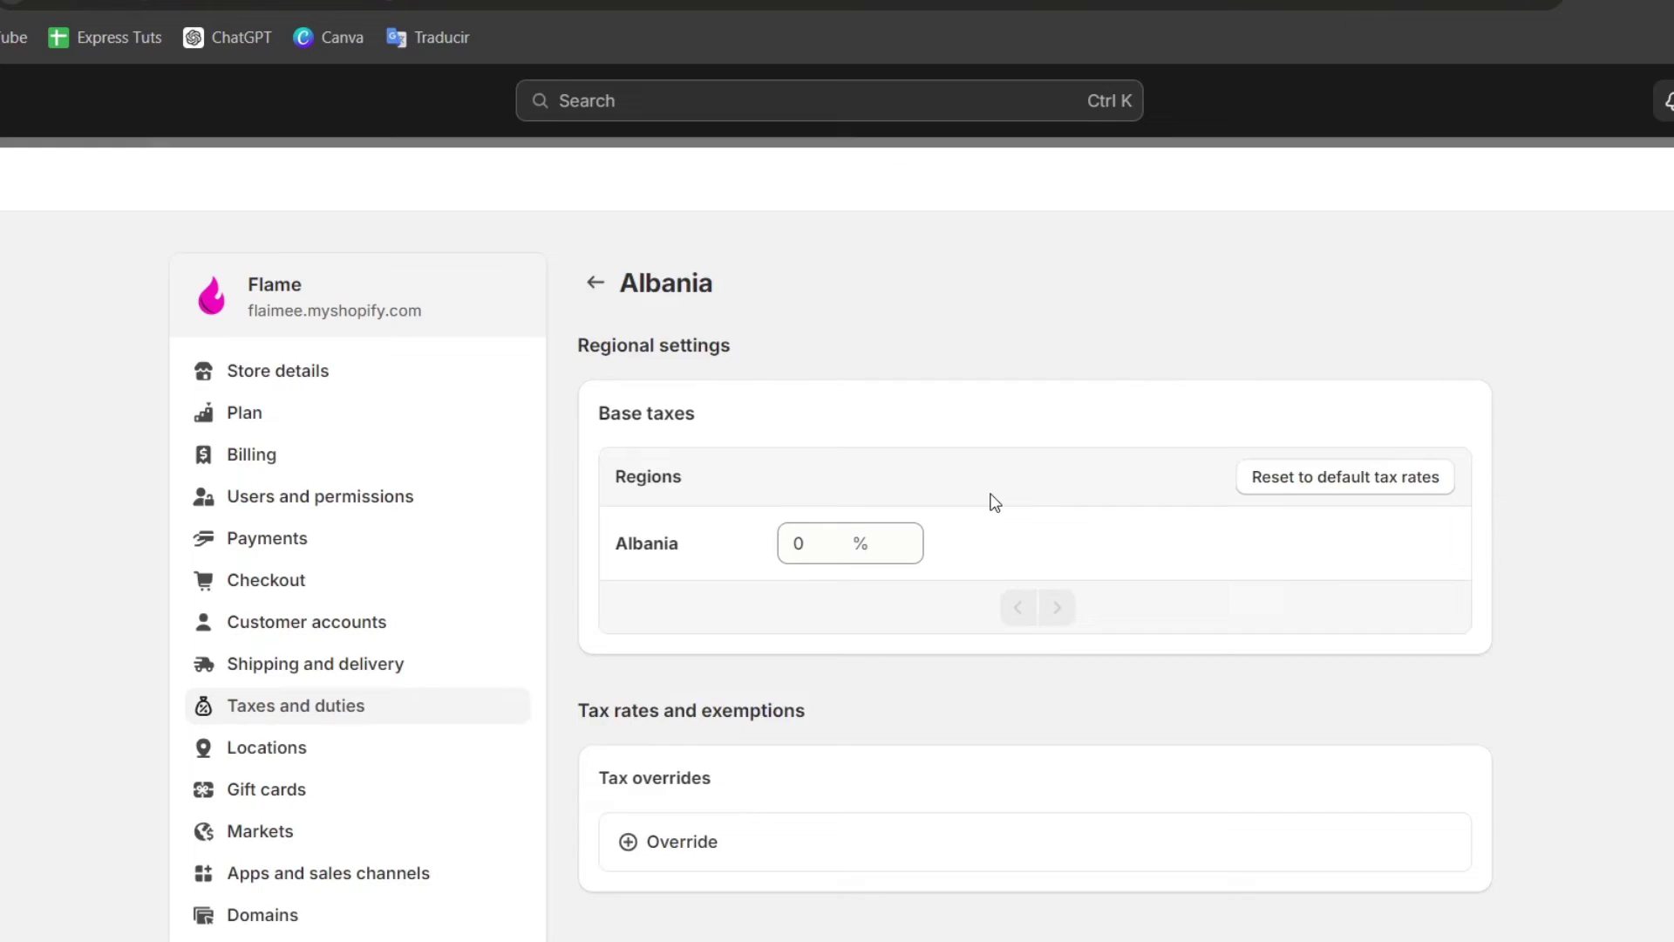
- Enter 19% as Albania's base tax rate, save it, and go back to Taxes and duties
{"action": "scroll", "coordinate": [995, 503], "scroll_direction": "down", "scroll_amount": 2}
{"action": "left_click", "coordinate": [807, 416]}
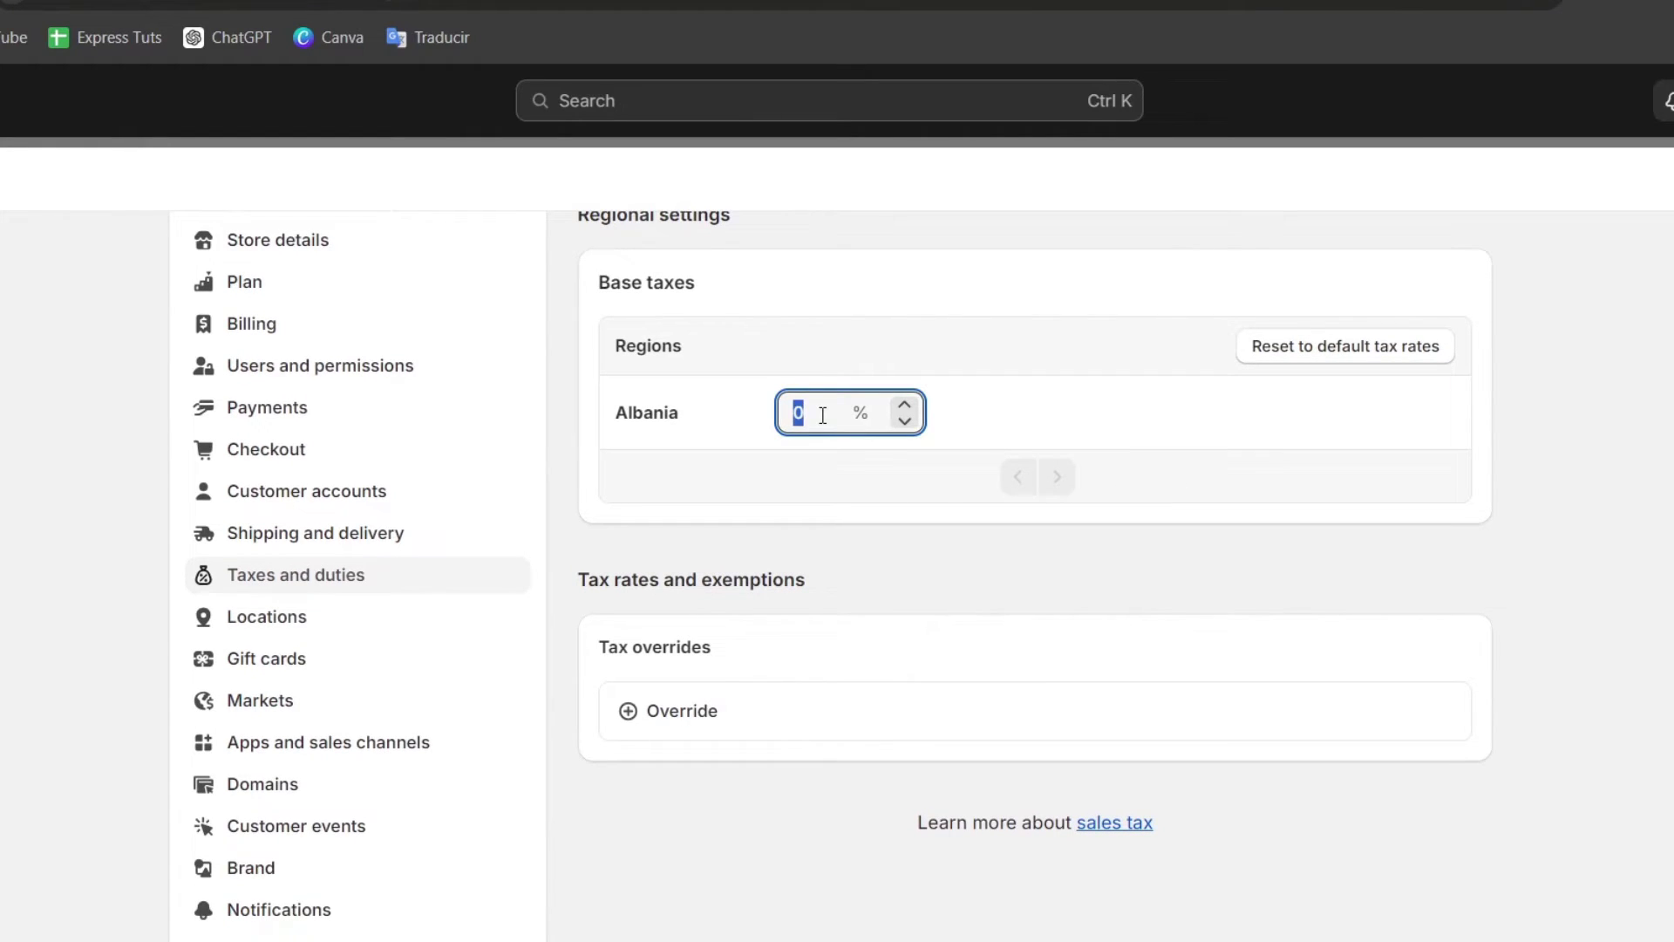
{"action": "type", "text": "19"}
{"action": "left_click", "coordinate": [897, 518]}
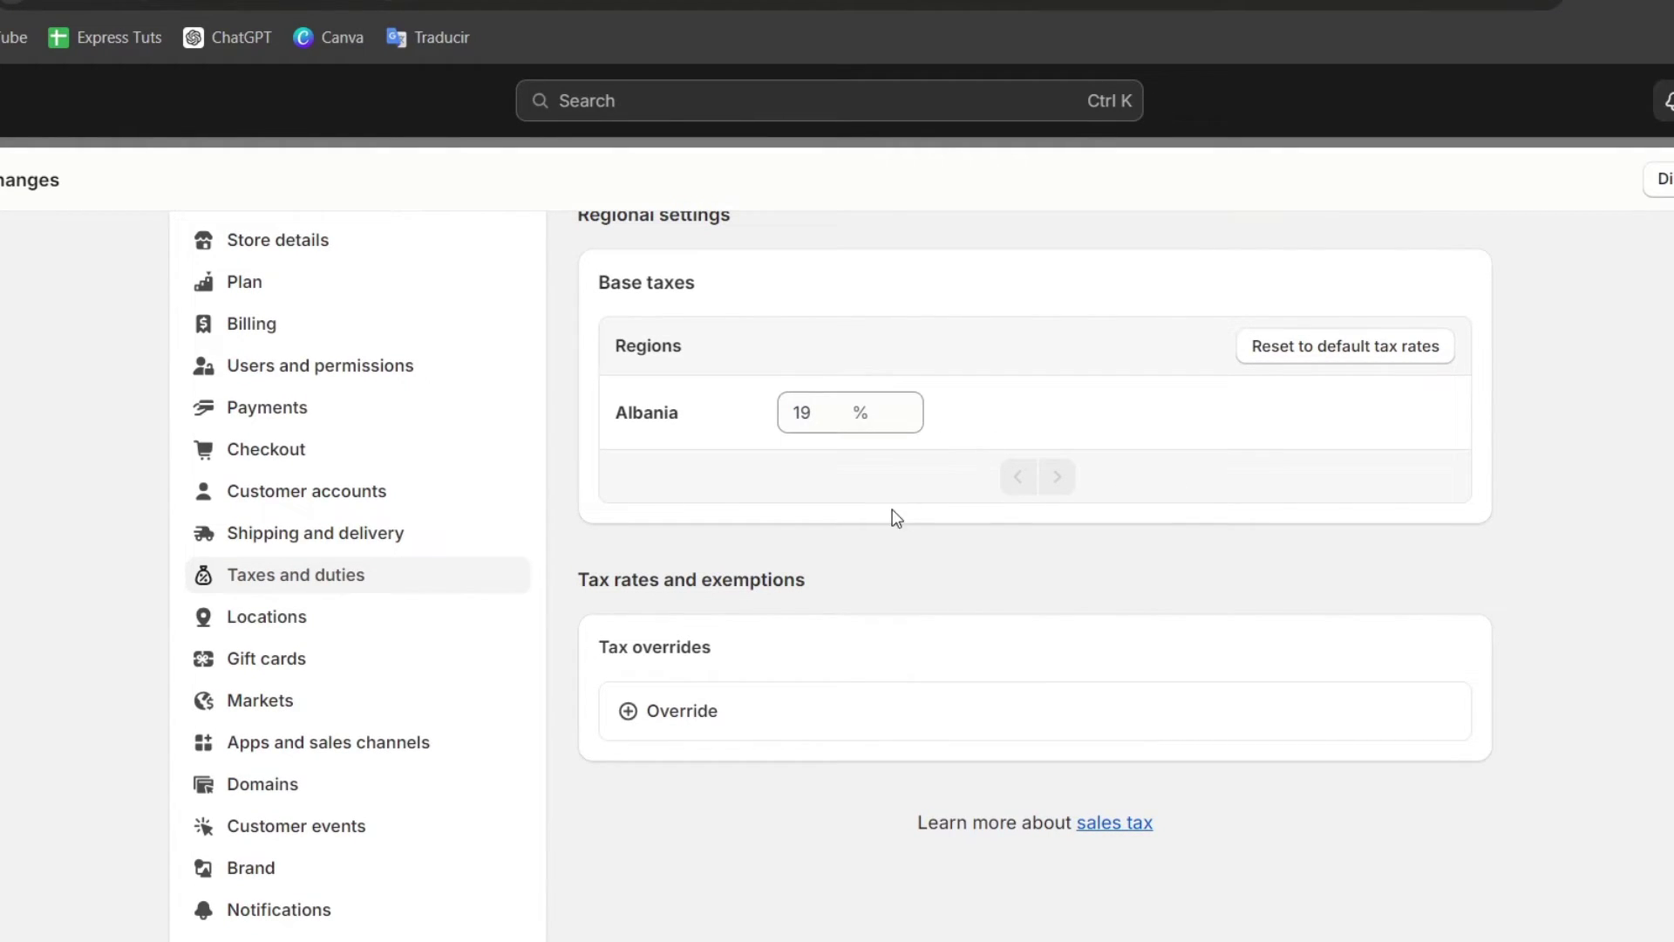
{"action": "left_click_drag", "start_coordinate": [665, 410], "coordinate": [751, 442]}
{"action": "left_click", "coordinate": [802, 412]}
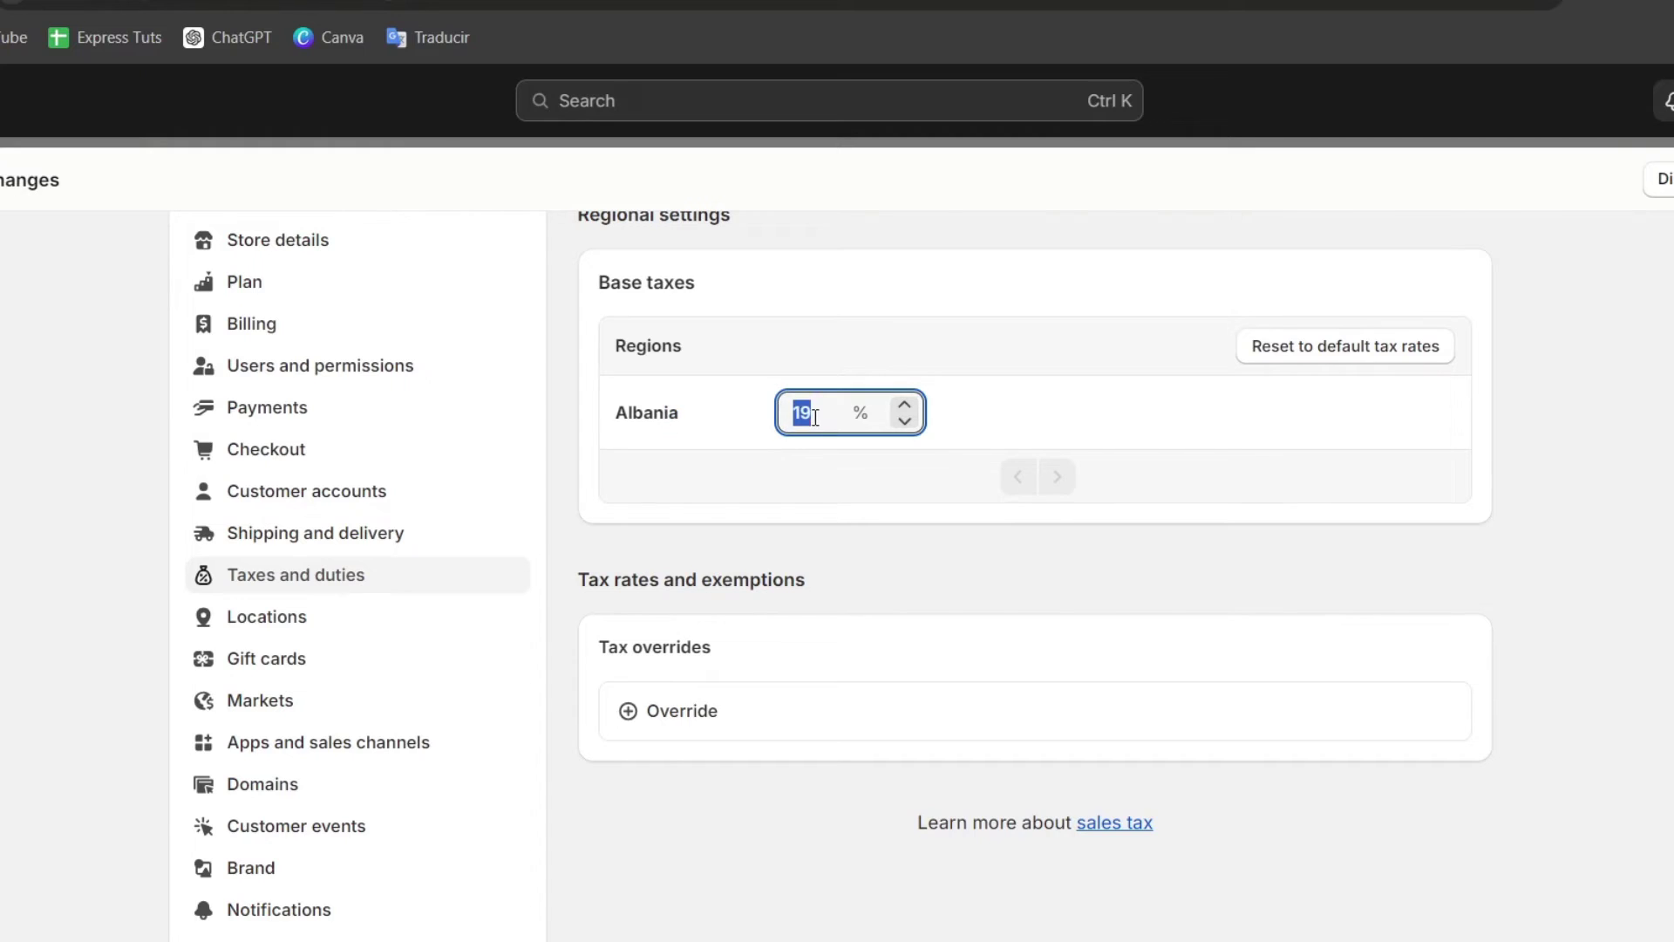
{"action": "left_click", "coordinate": [1331, 451]}
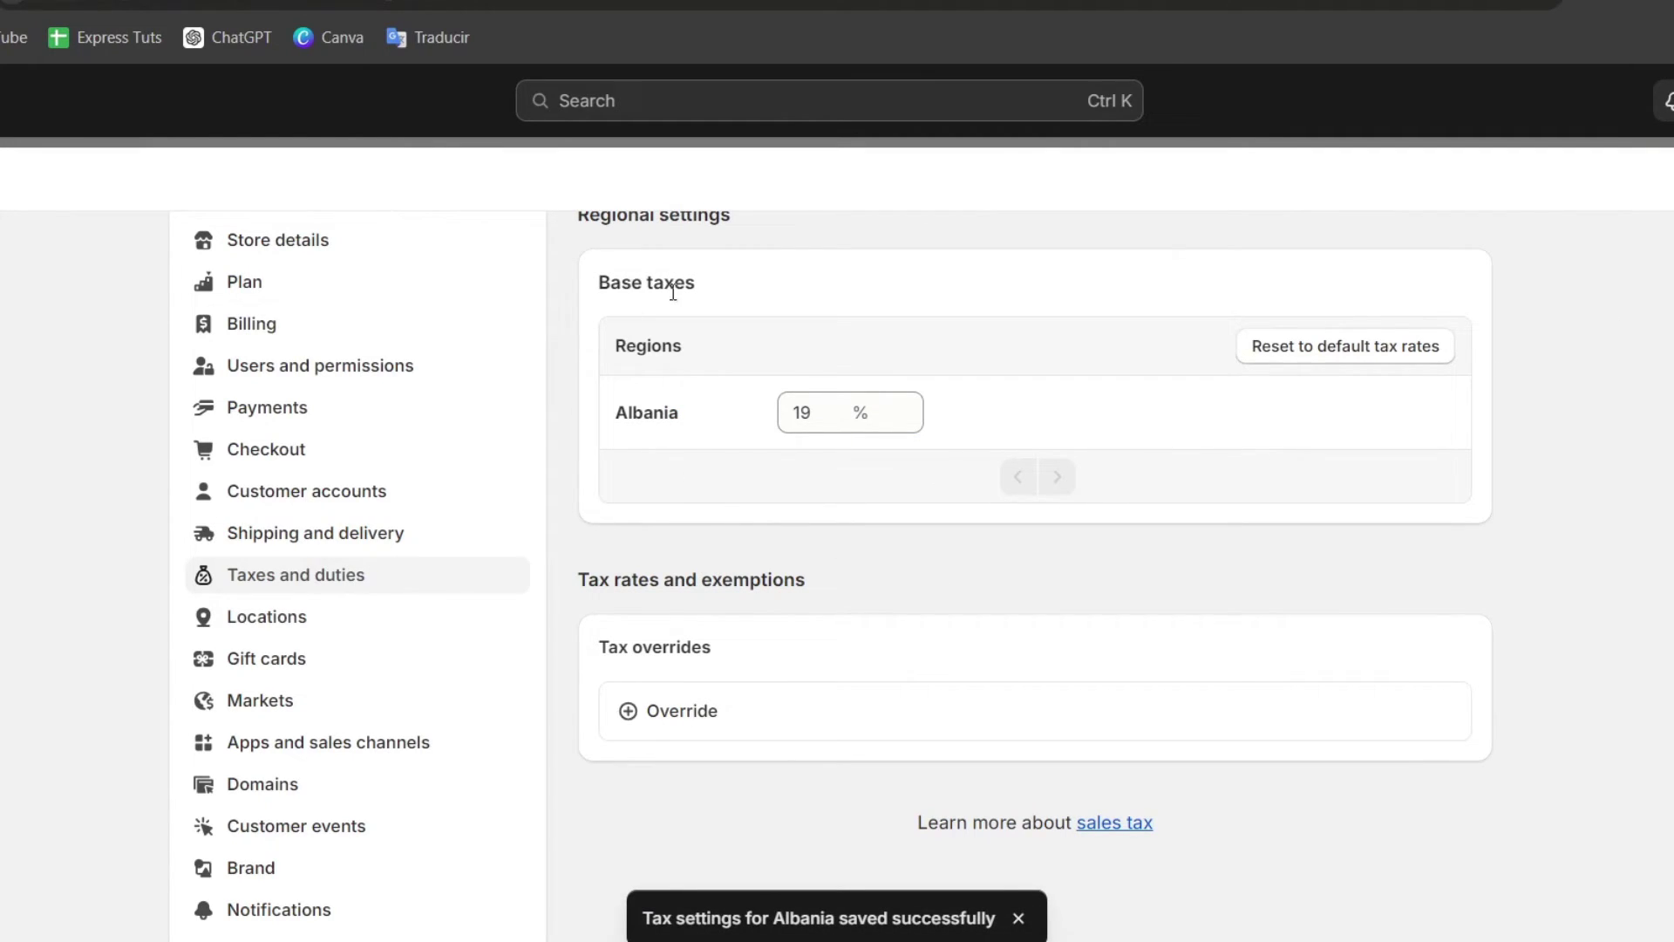
{"action": "scroll", "coordinate": [672, 293], "scroll_direction": "up", "scroll_amount": 2}
{"action": "left_click", "coordinate": [594, 281]}
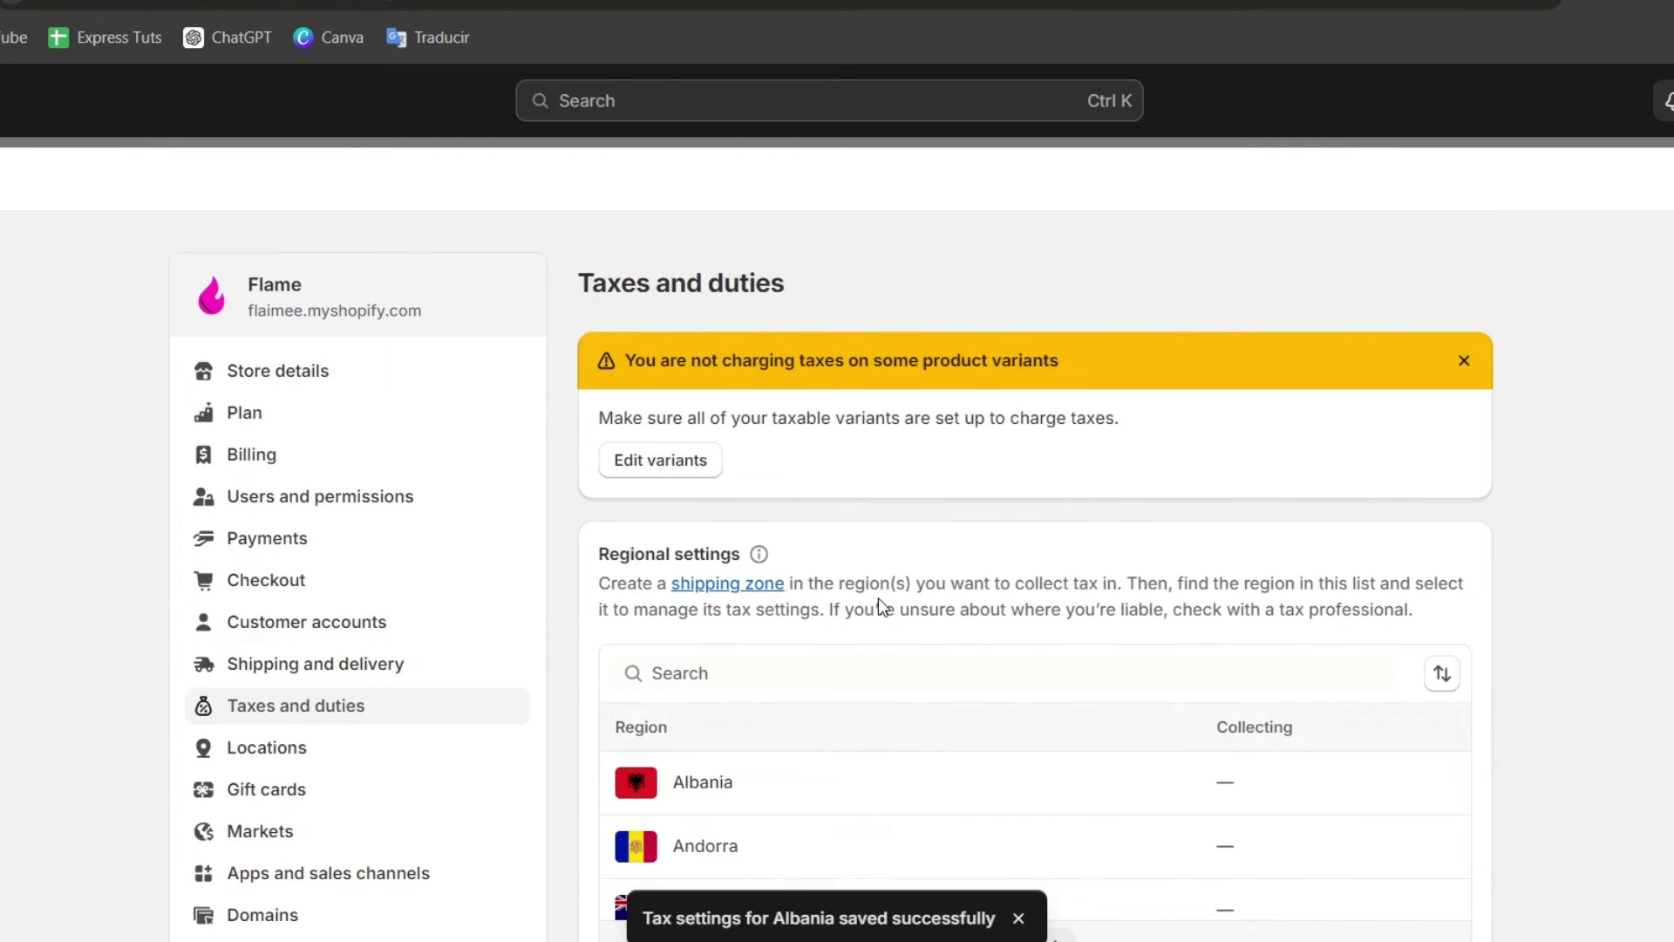
{"action": "scroll", "coordinate": [881, 606], "scroll_direction": "down", "scroll_amount": 3}
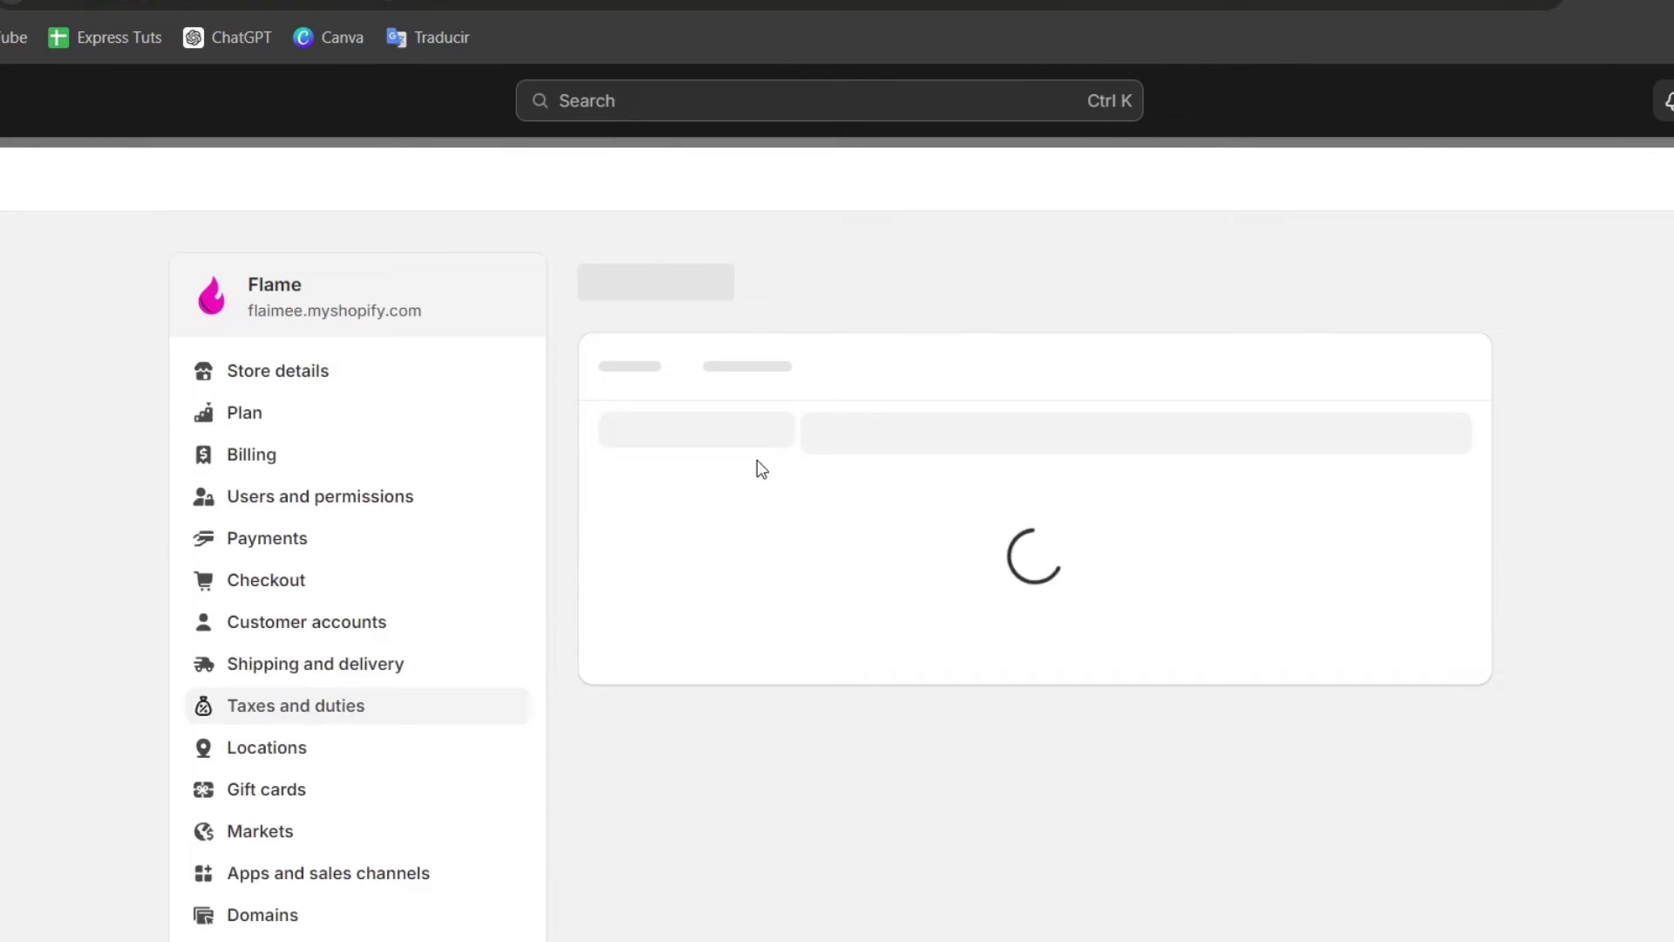
- View the Taxes report, reading the Filing your returns note and its no-data message
{"action": "left_click", "coordinate": [814, 551]}
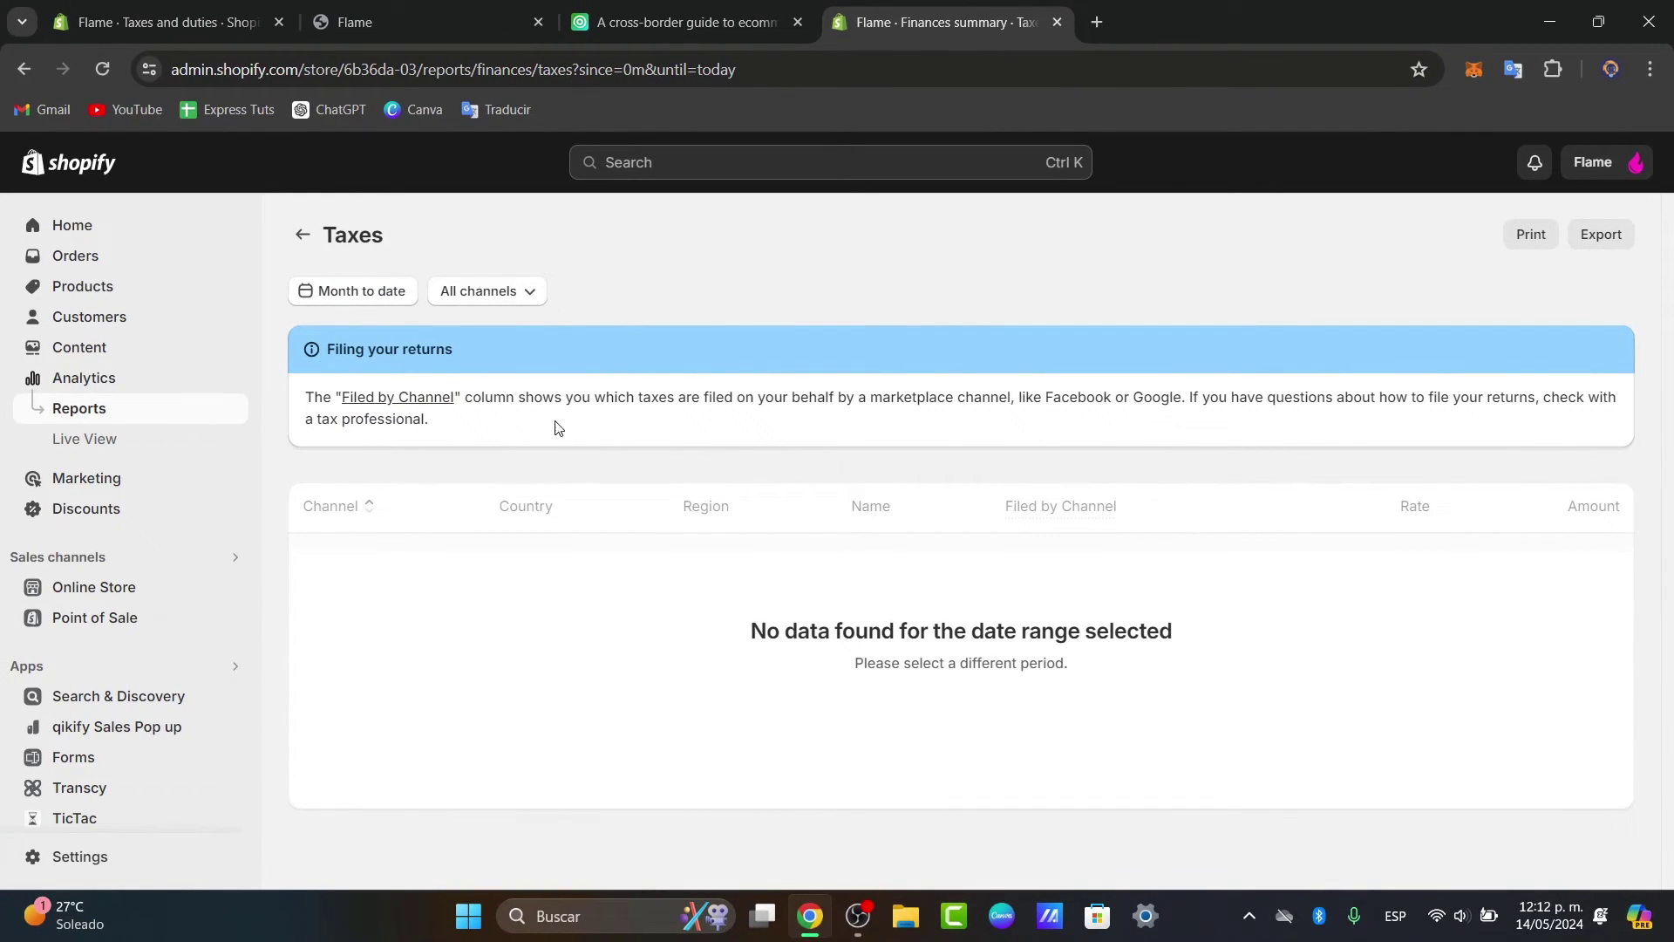
{"action": "left_click_drag", "start_coordinate": [346, 356], "coordinate": [476, 367]}
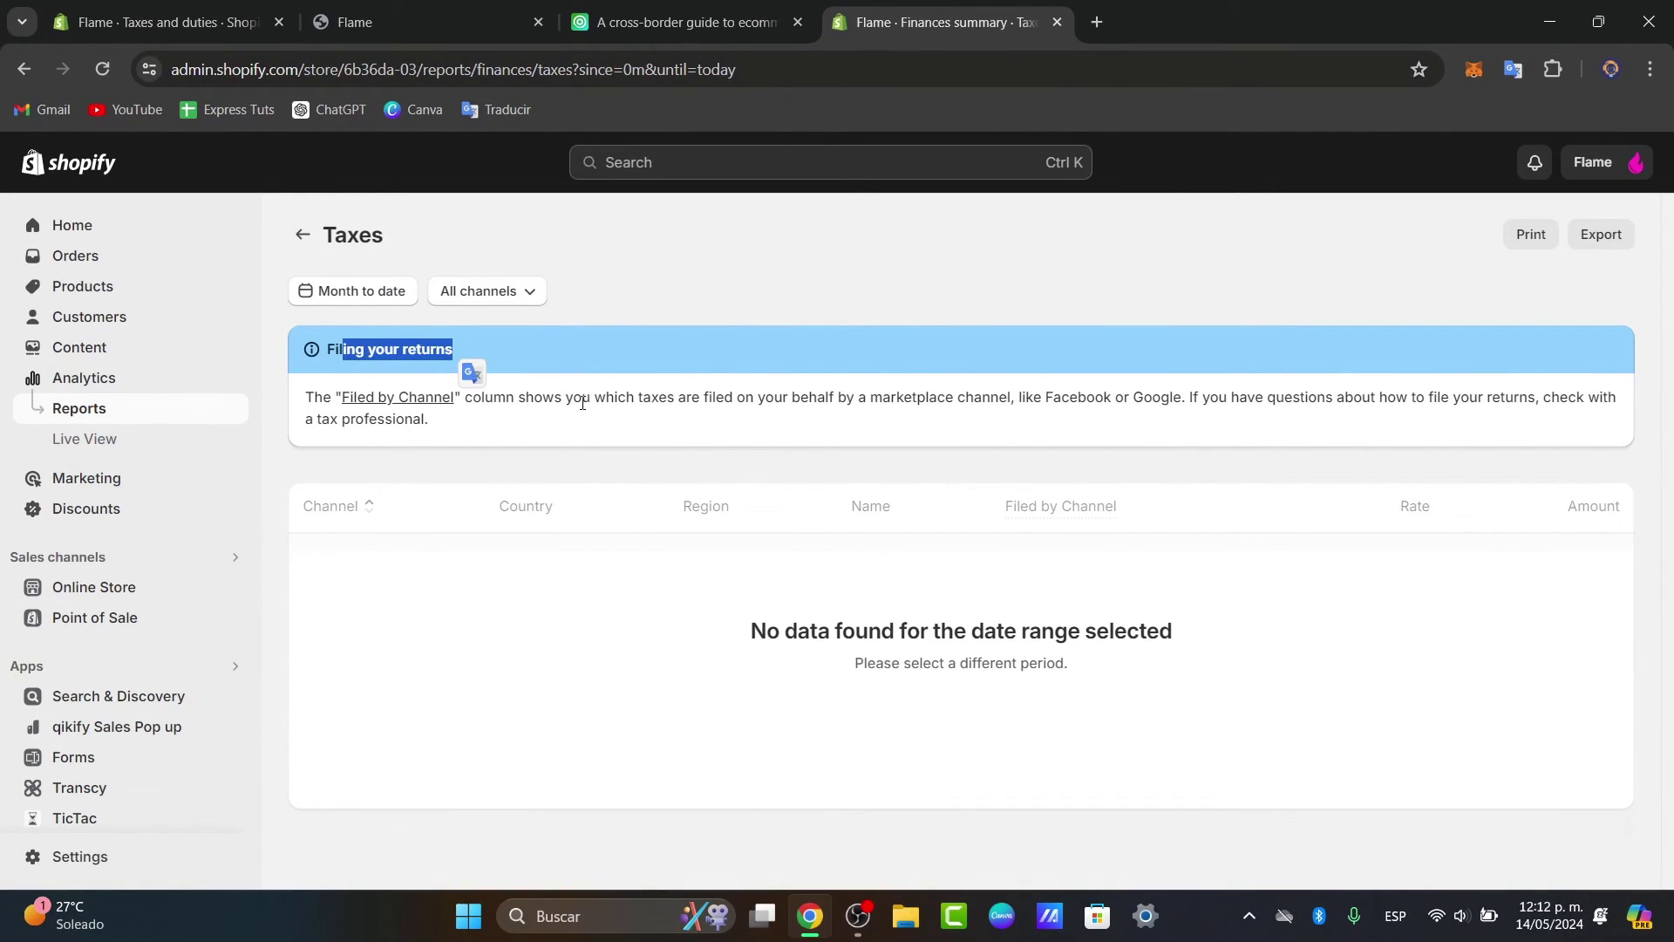
{"action": "left_click_drag", "start_coordinate": [582, 400], "coordinate": [1176, 404]}
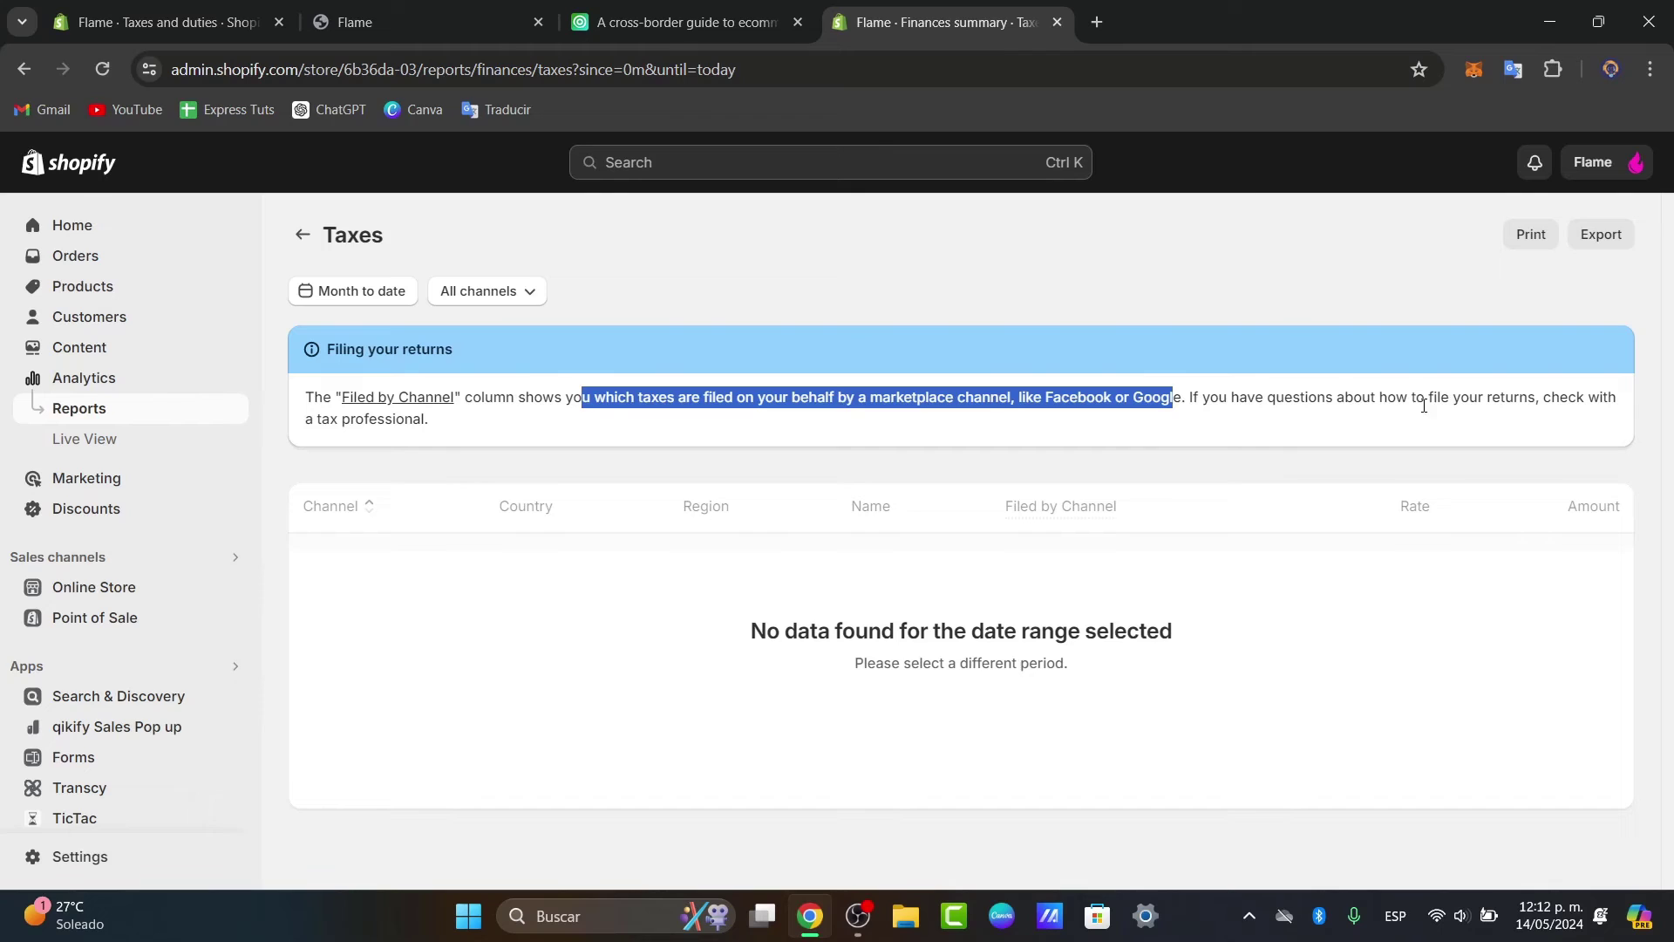
{"action": "left_click", "coordinate": [1163, 663]}
{"action": "left_click_drag", "start_coordinate": [1099, 783], "coordinate": [922, 677]}
- Compare the Basic, Shopify, Advanced and Plus plans, checking that Tax Platform is a paid add-on on each
{"action": "left_click", "coordinate": [297, 237]}
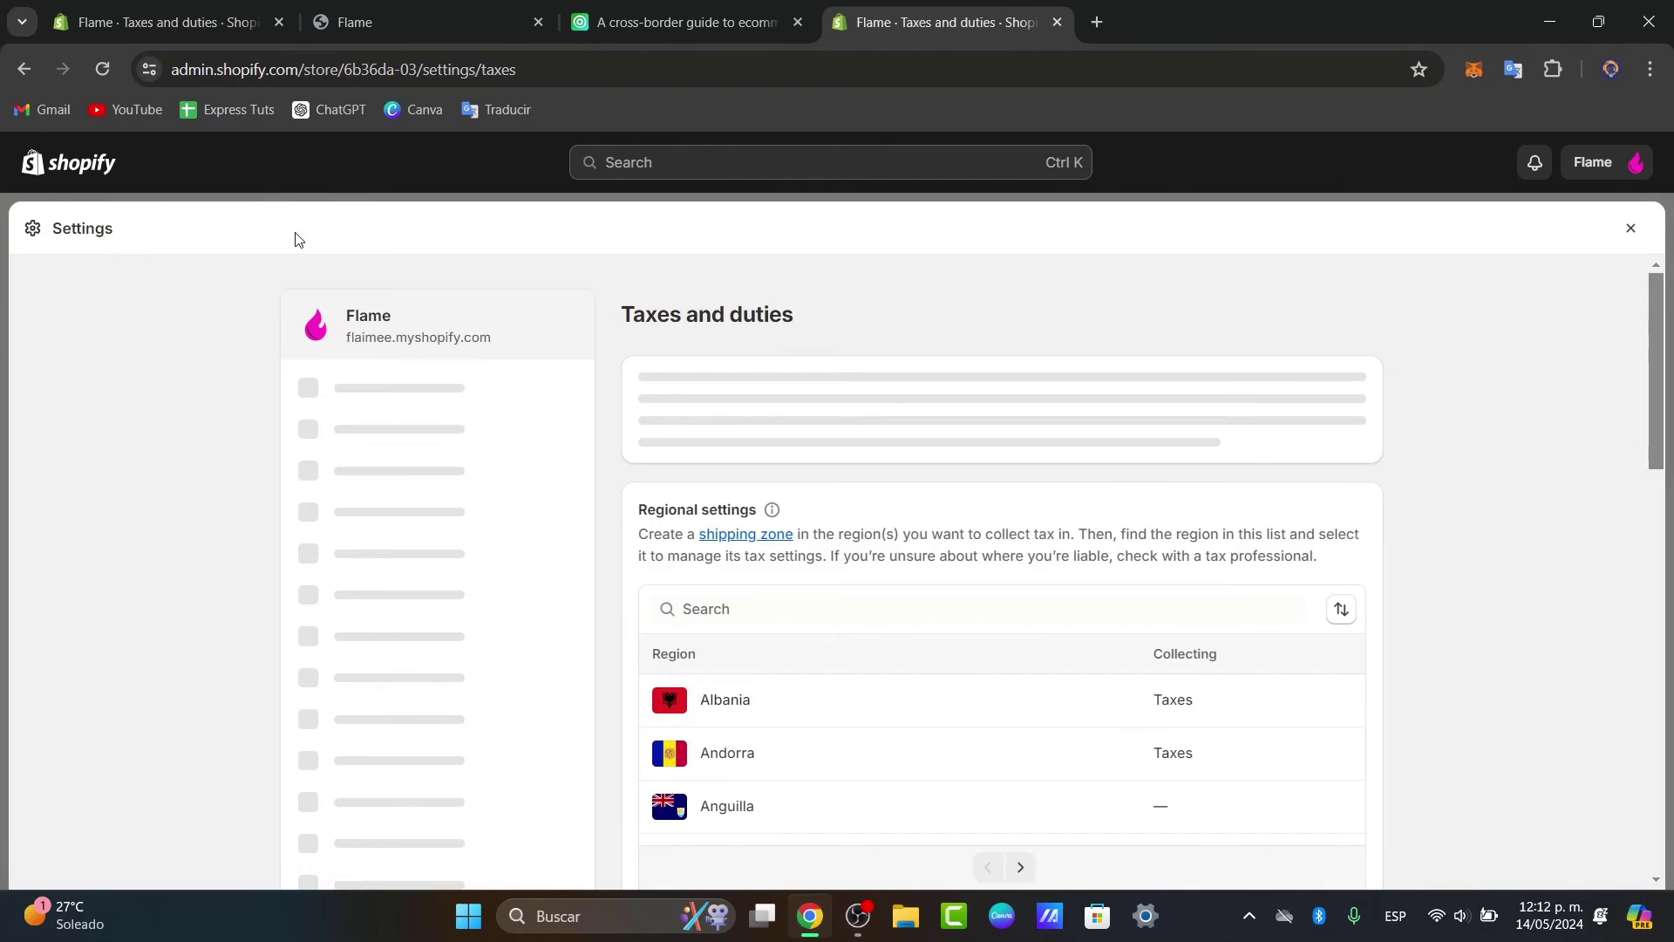
{"action": "scroll", "coordinate": [1202, 529], "scroll_direction": "down", "scroll_amount": 8}
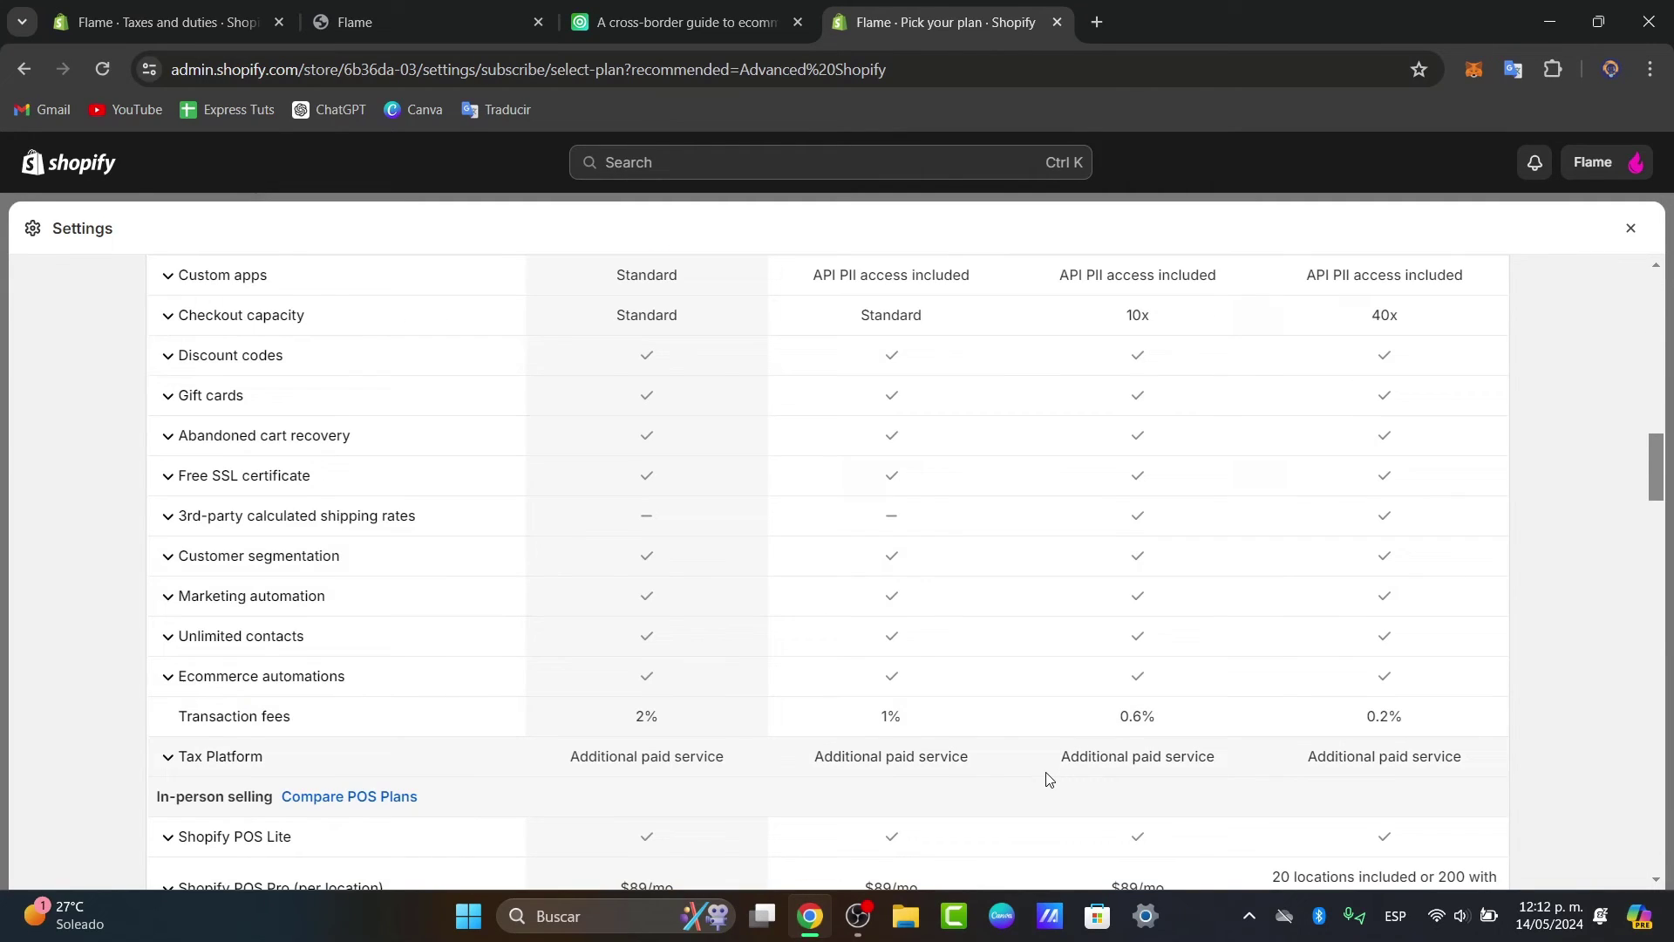
{"action": "left_click", "coordinate": [373, 761]}
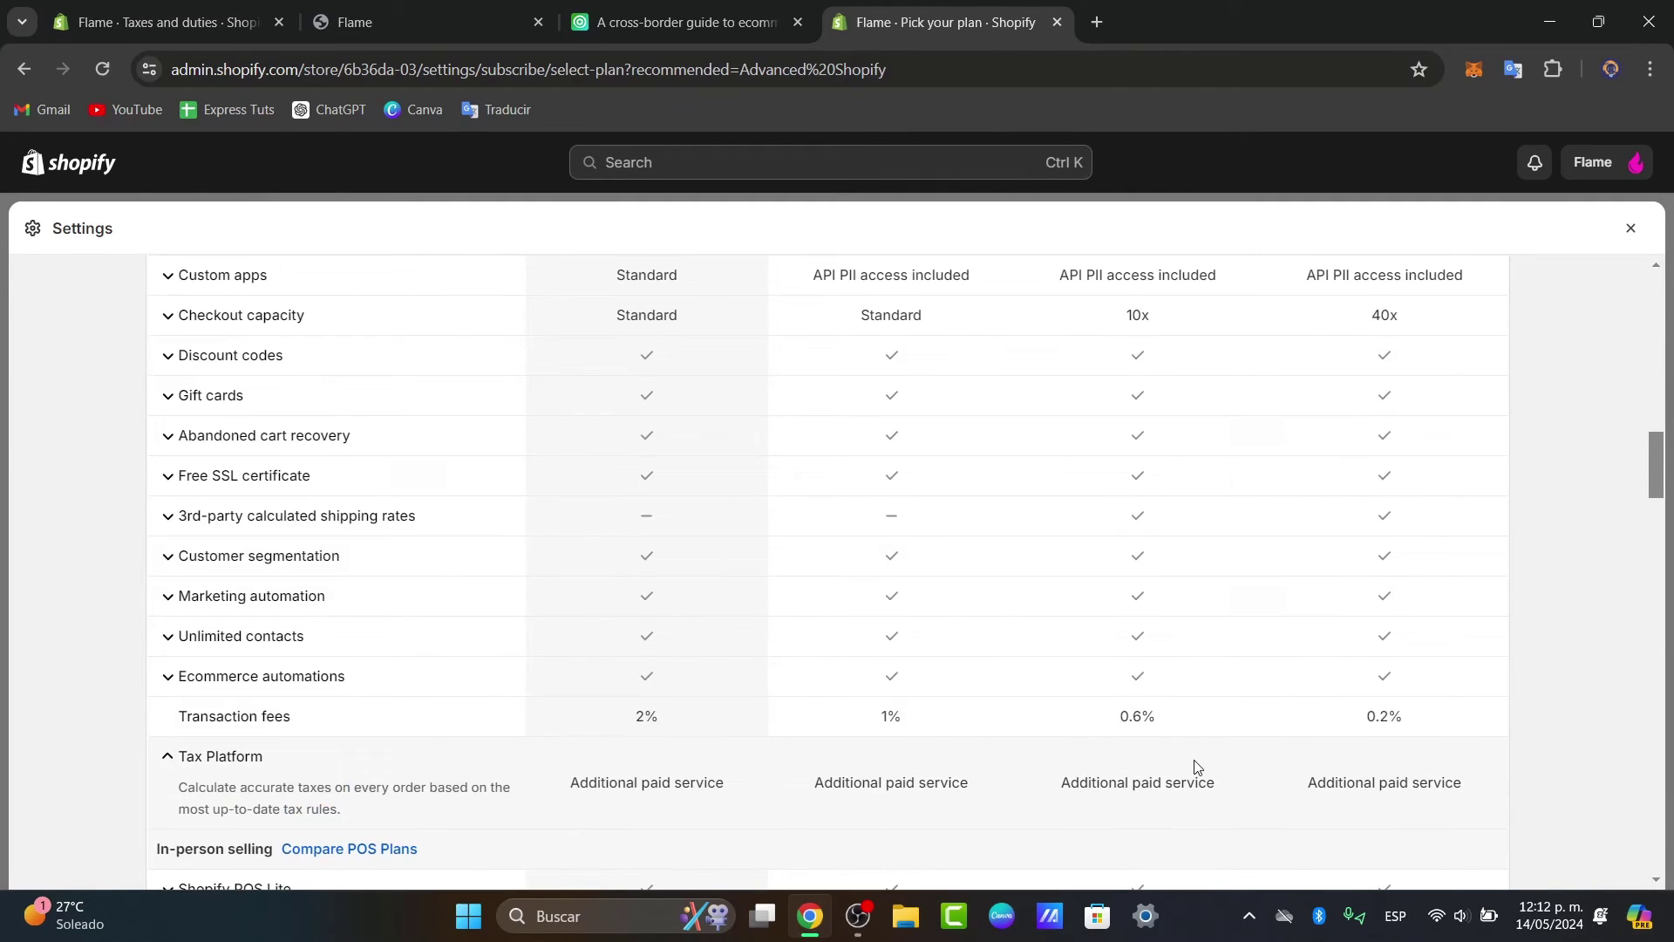
{"action": "scroll", "coordinate": [1199, 767], "scroll_direction": "down", "scroll_amount": 1}
{"action": "left_click_drag", "start_coordinate": [1069, 666], "coordinate": [1151, 702]}
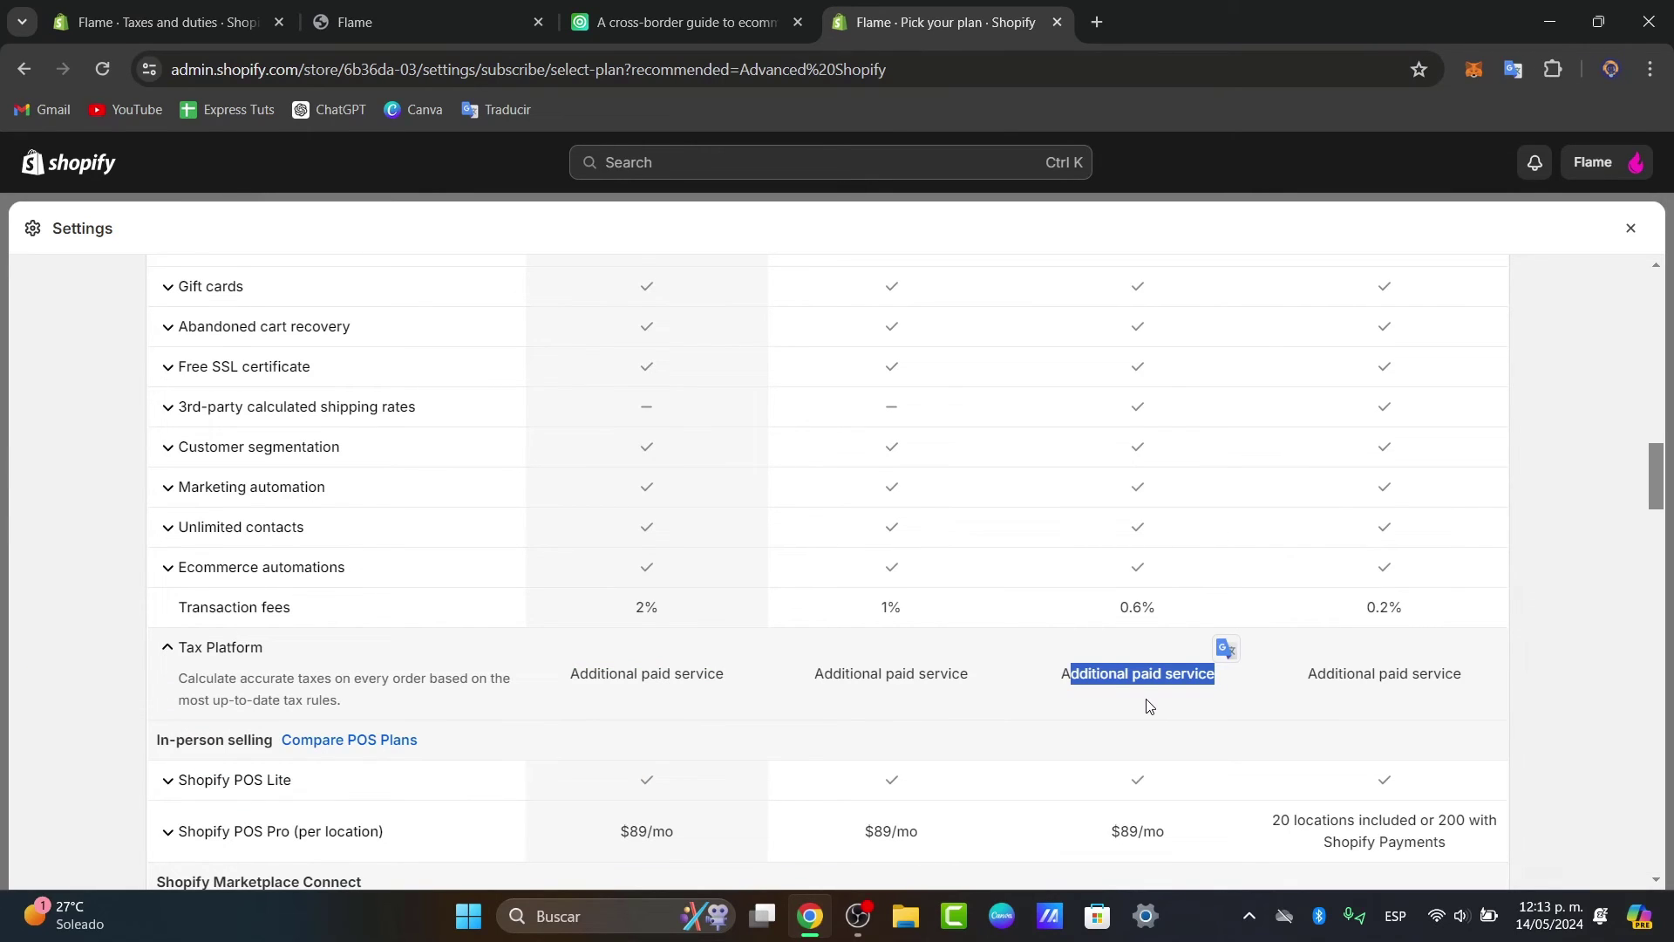
{"action": "scroll", "coordinate": [1143, 643], "scroll_direction": "up", "scroll_amount": 15}
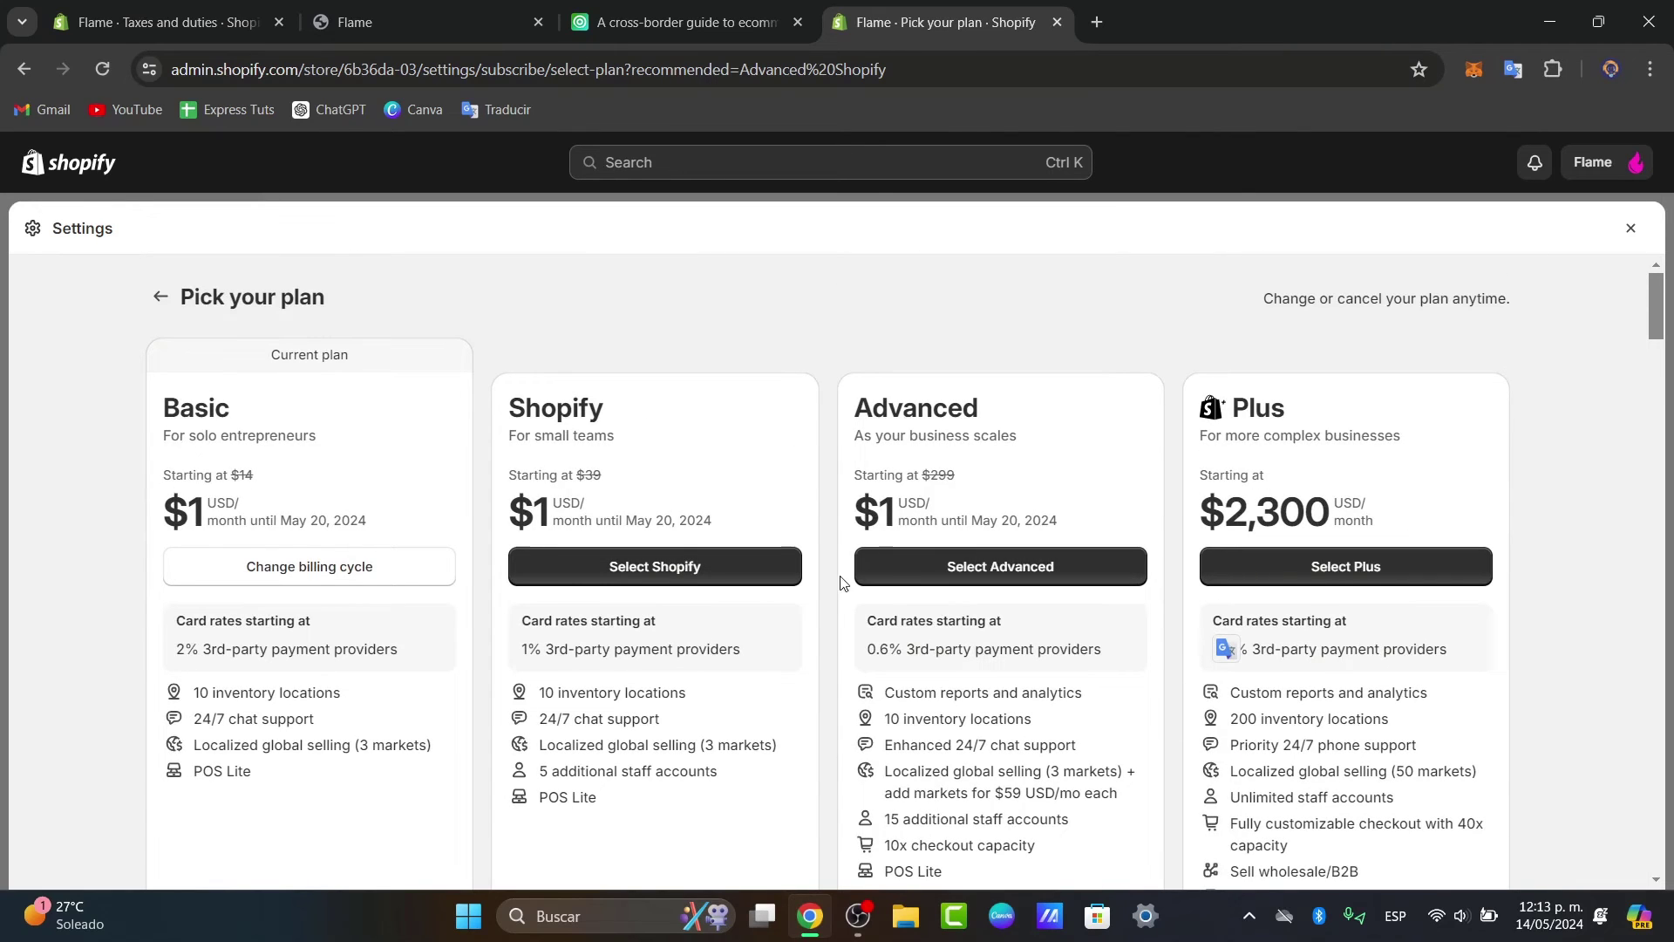
- Search the App Store for 'ta' and open the TrueProfit: Profit Analytics app listing
{"action": "left_click", "coordinate": [1630, 228]}
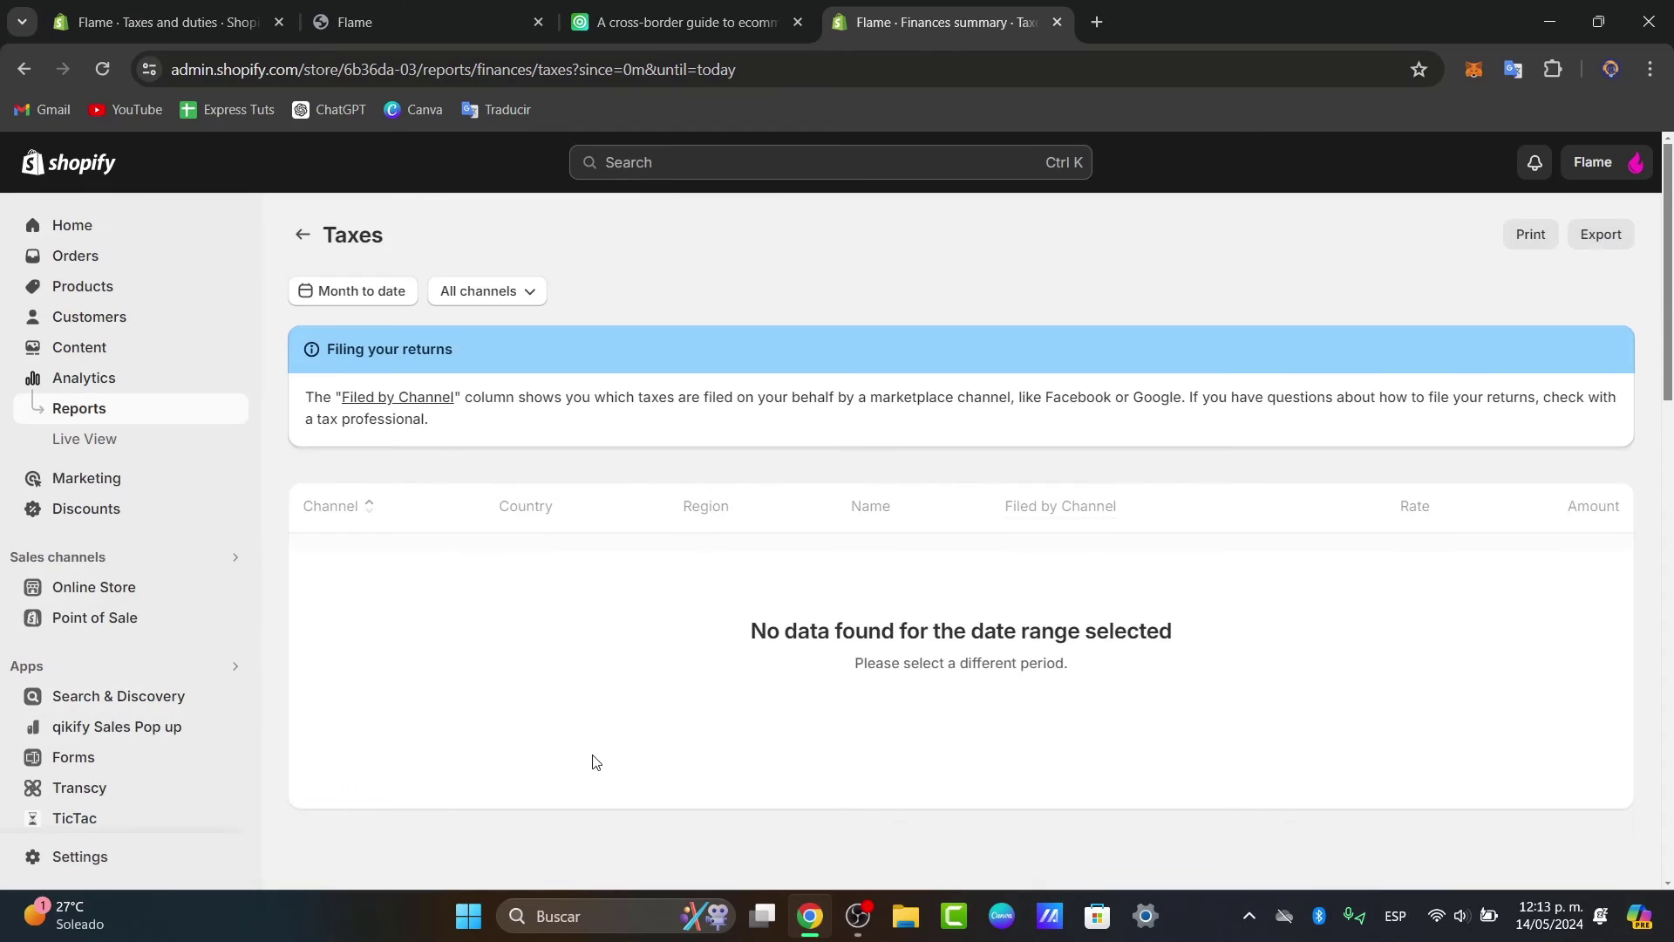
{"action": "left_click", "coordinate": [97, 666]}
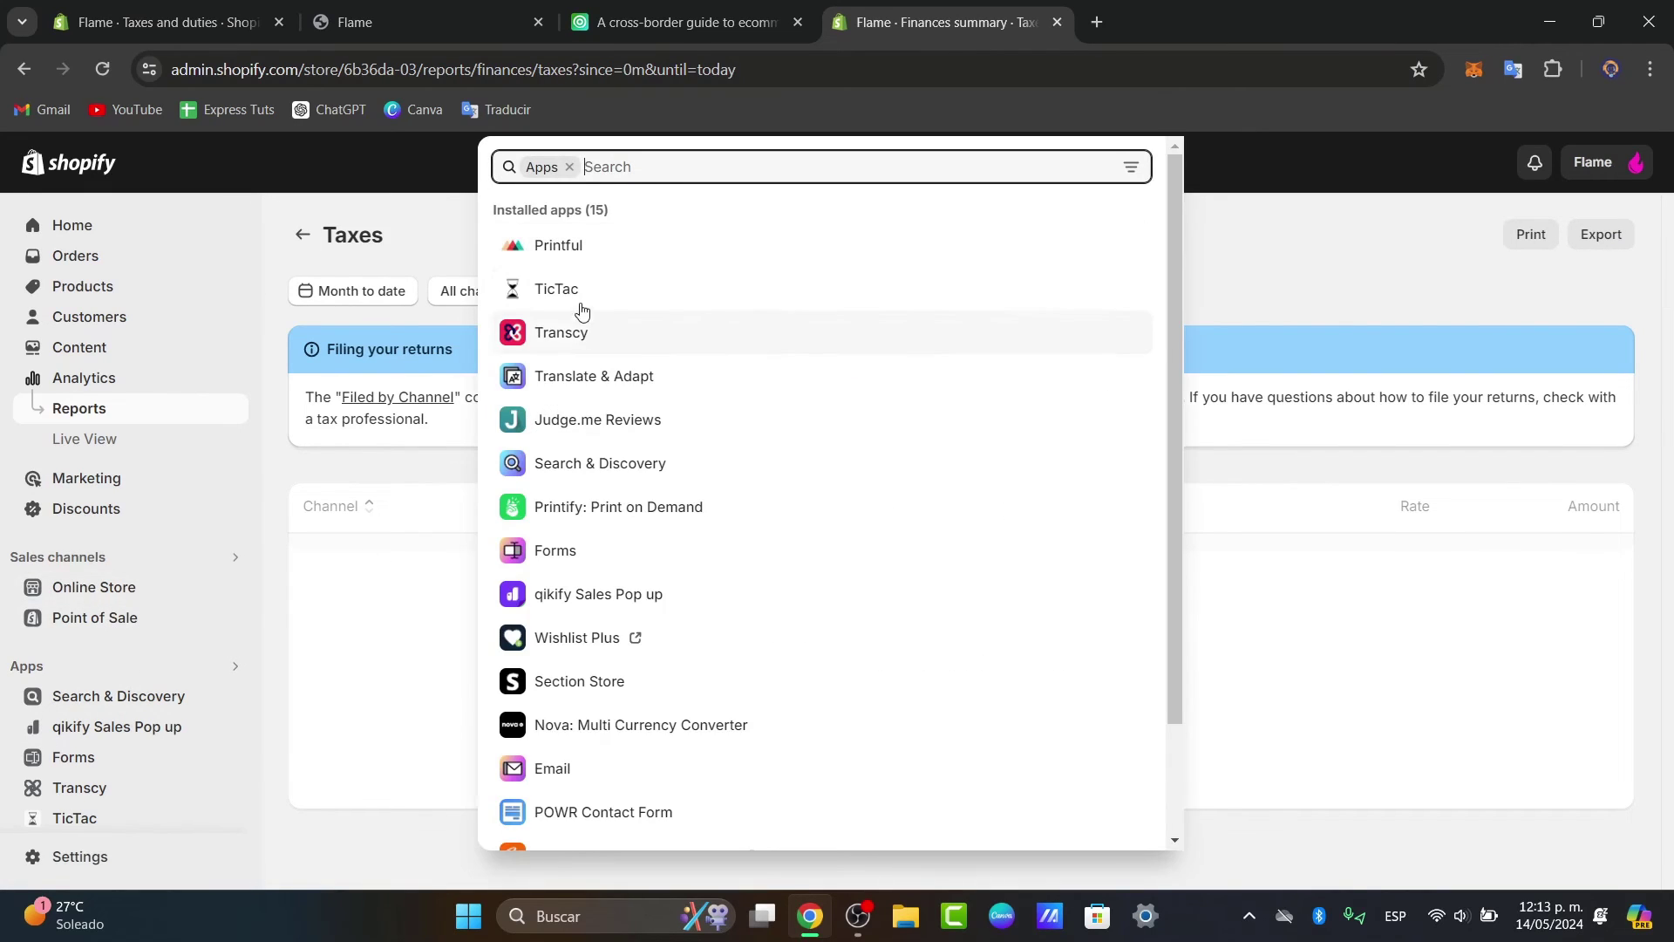
{"action": "type", "text": "taxes"}
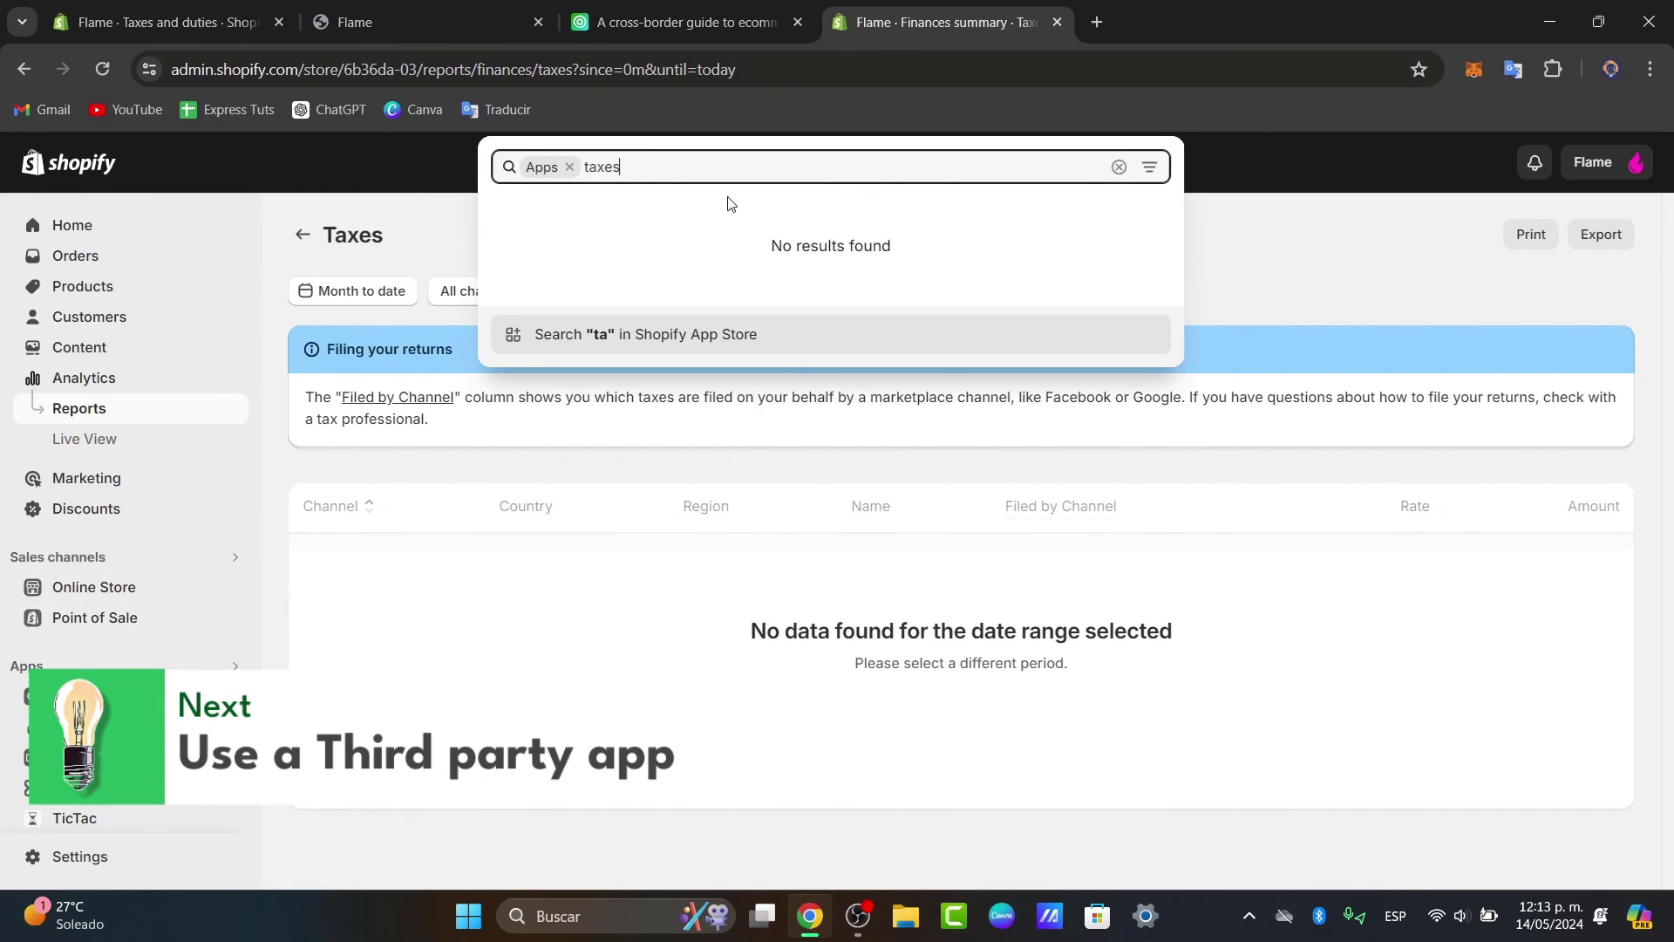
{"action": "key", "text": "Return"}
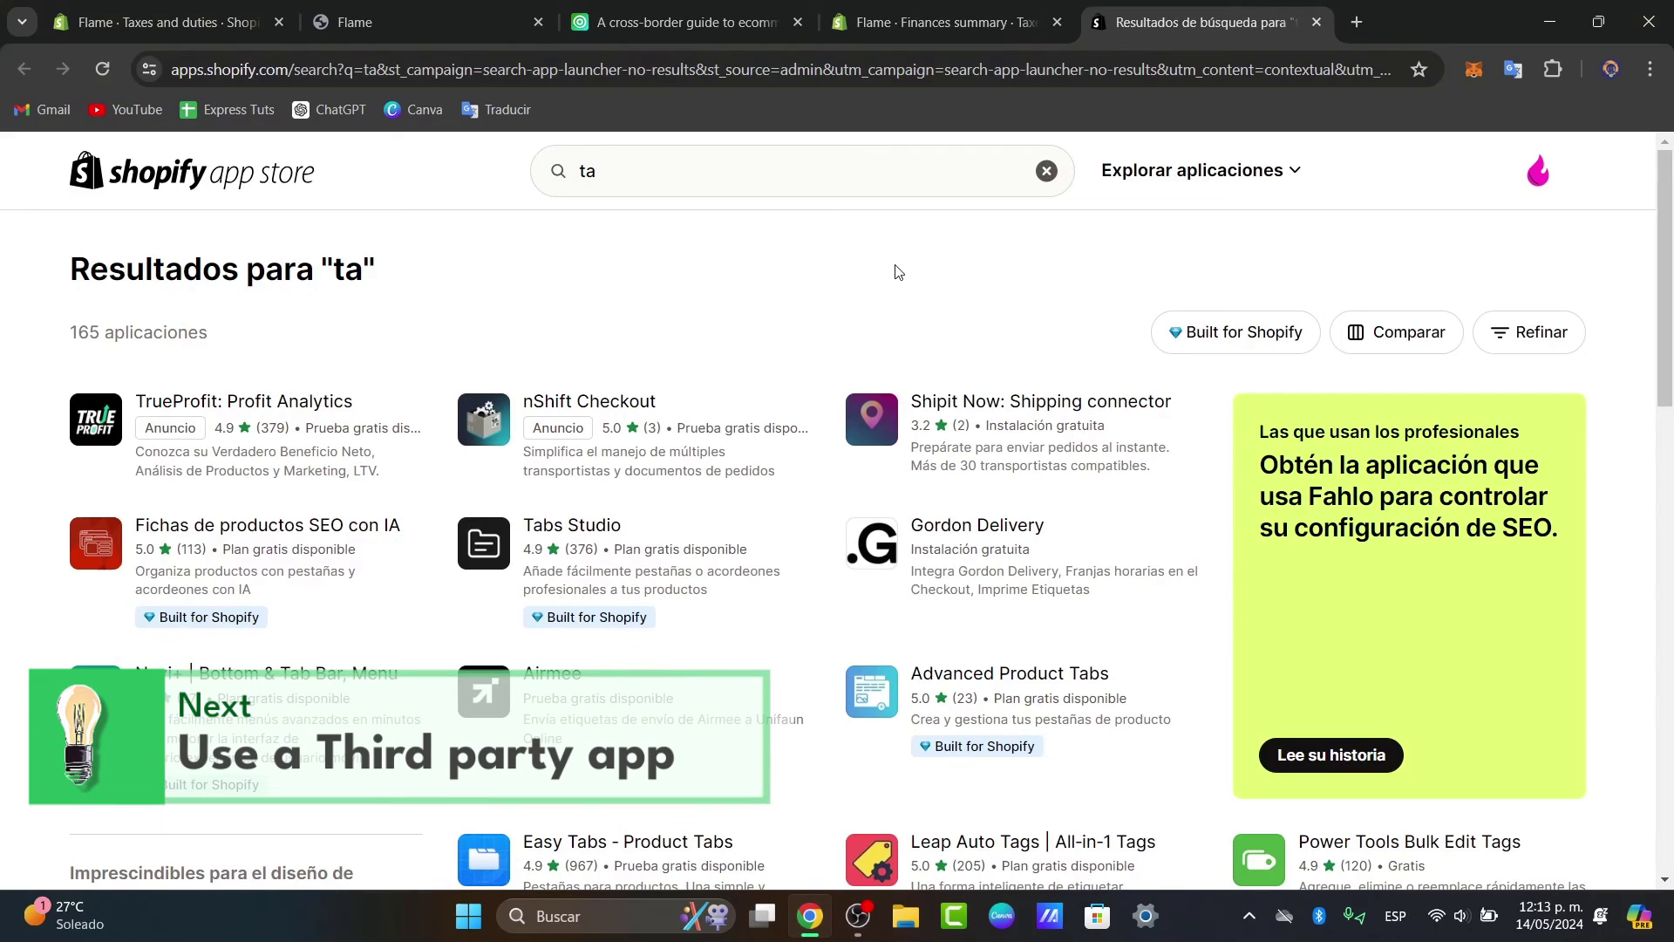
{"action": "left_click", "coordinate": [307, 412]}
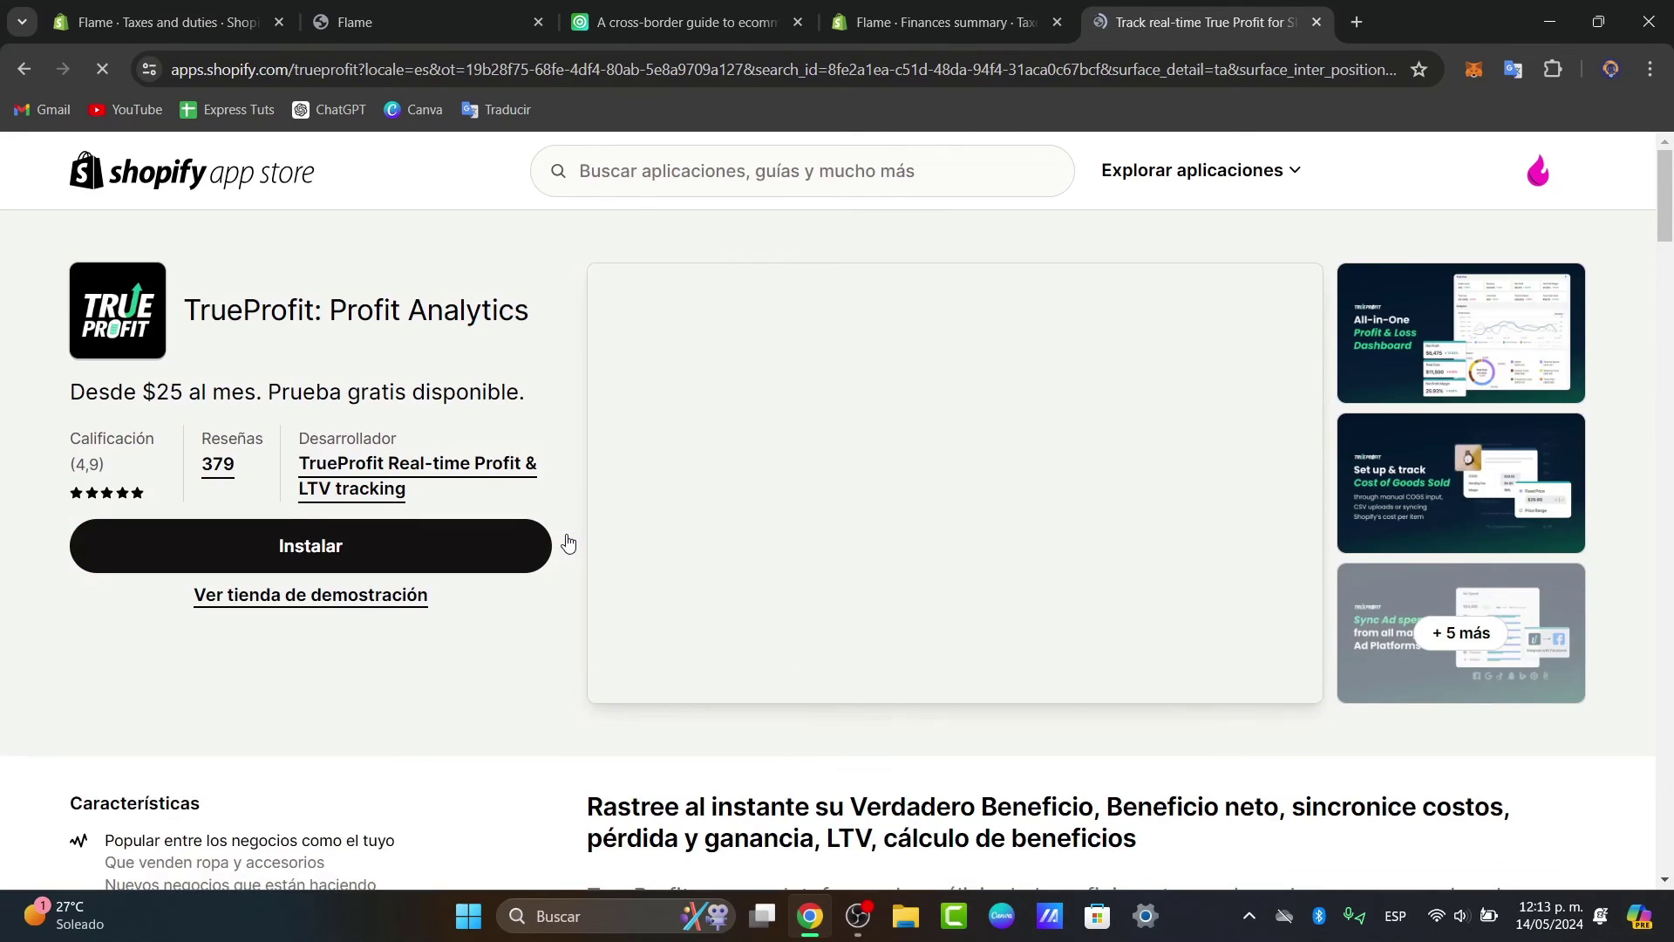
{"action": "left_click_drag", "start_coordinate": [201, 310], "coordinate": [529, 316]}
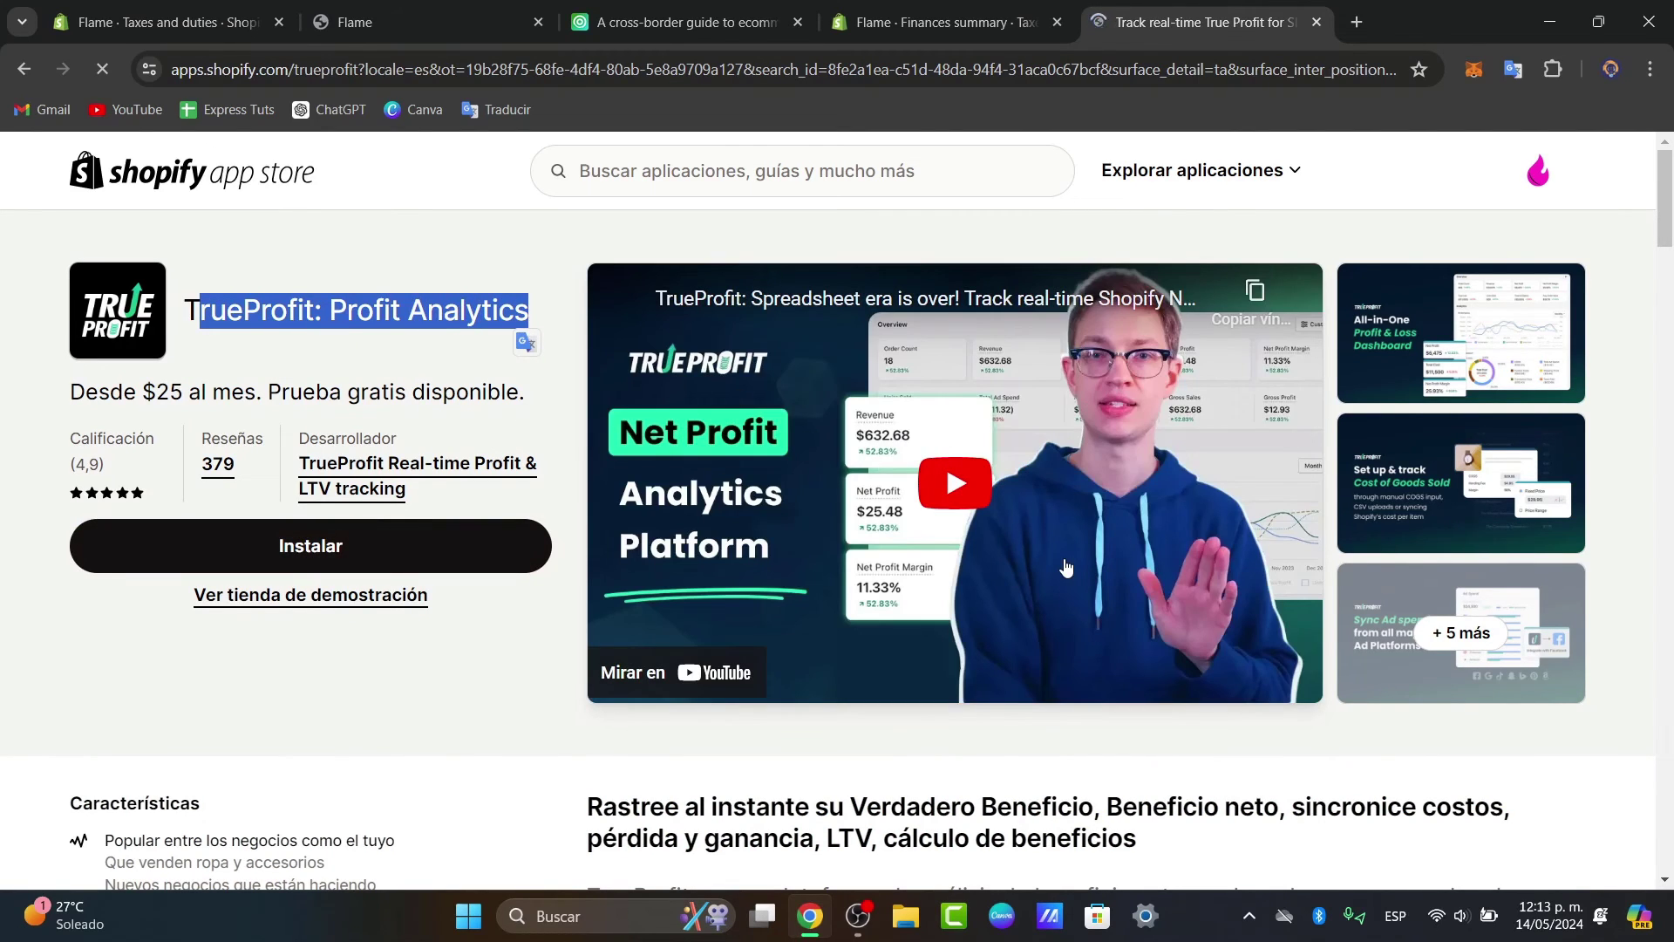
{"action": "scroll", "coordinate": [1078, 594], "scroll_direction": "down", "scroll_amount": 4}
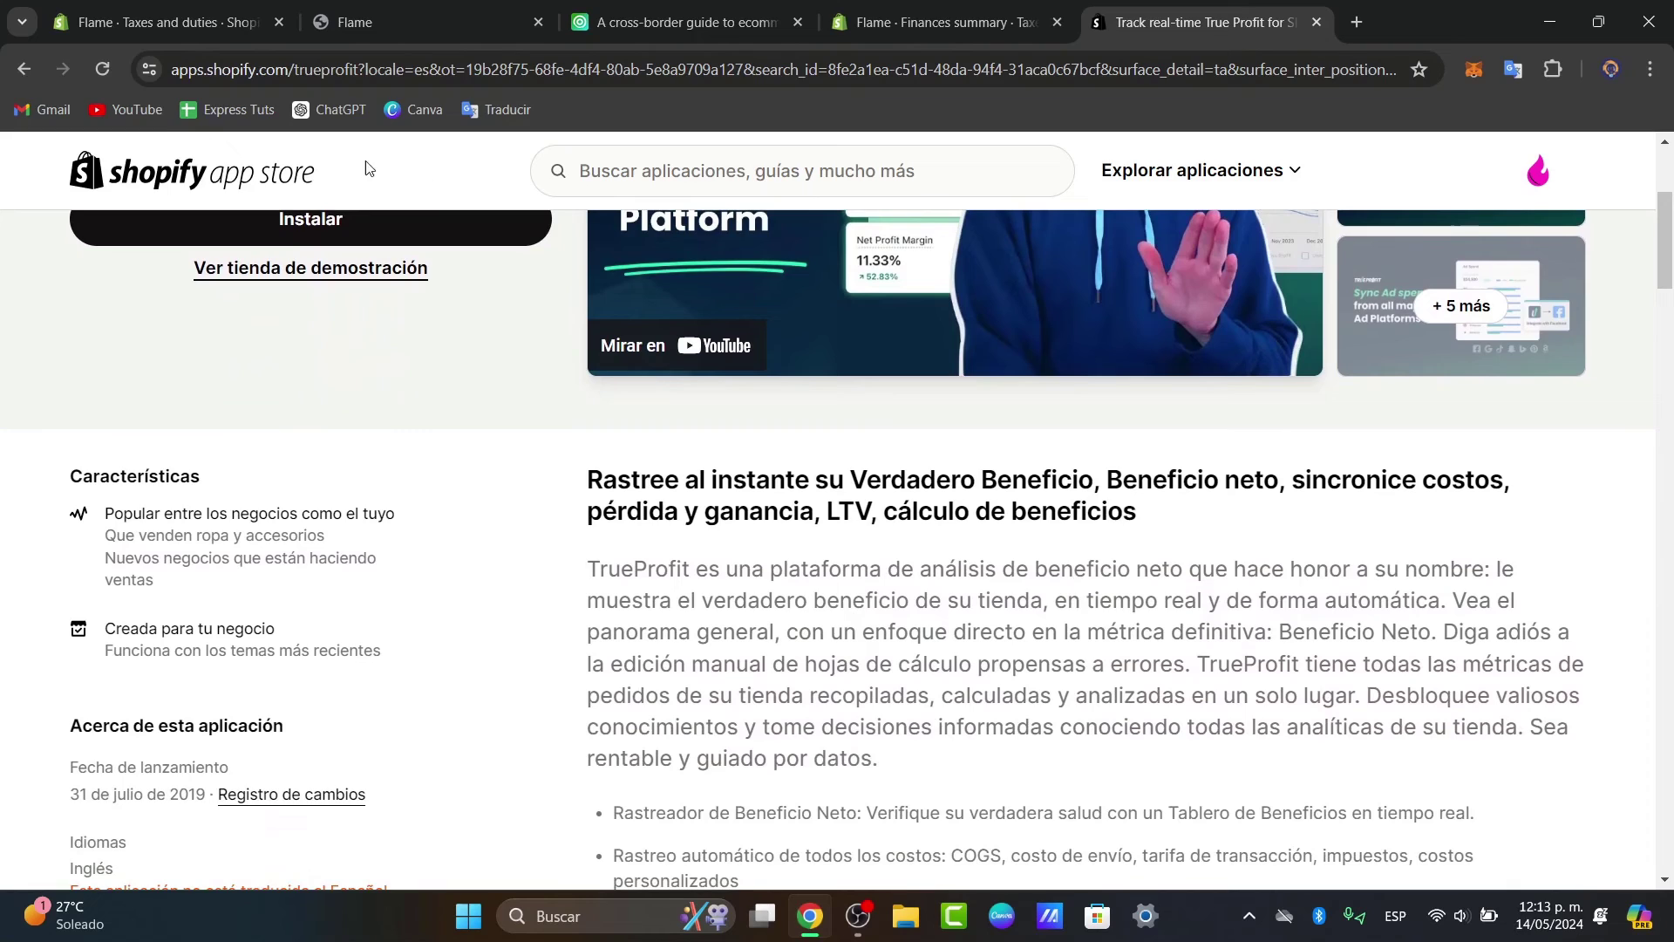
- Go back to the Flame store admin tab and open its Home page
{"action": "left_click", "coordinate": [1046, 25]}
{"action": "left_click", "coordinate": [1207, 16]}
{"action": "left_click", "coordinate": [939, 17]}
{"action": "left_click", "coordinate": [131, 229]}
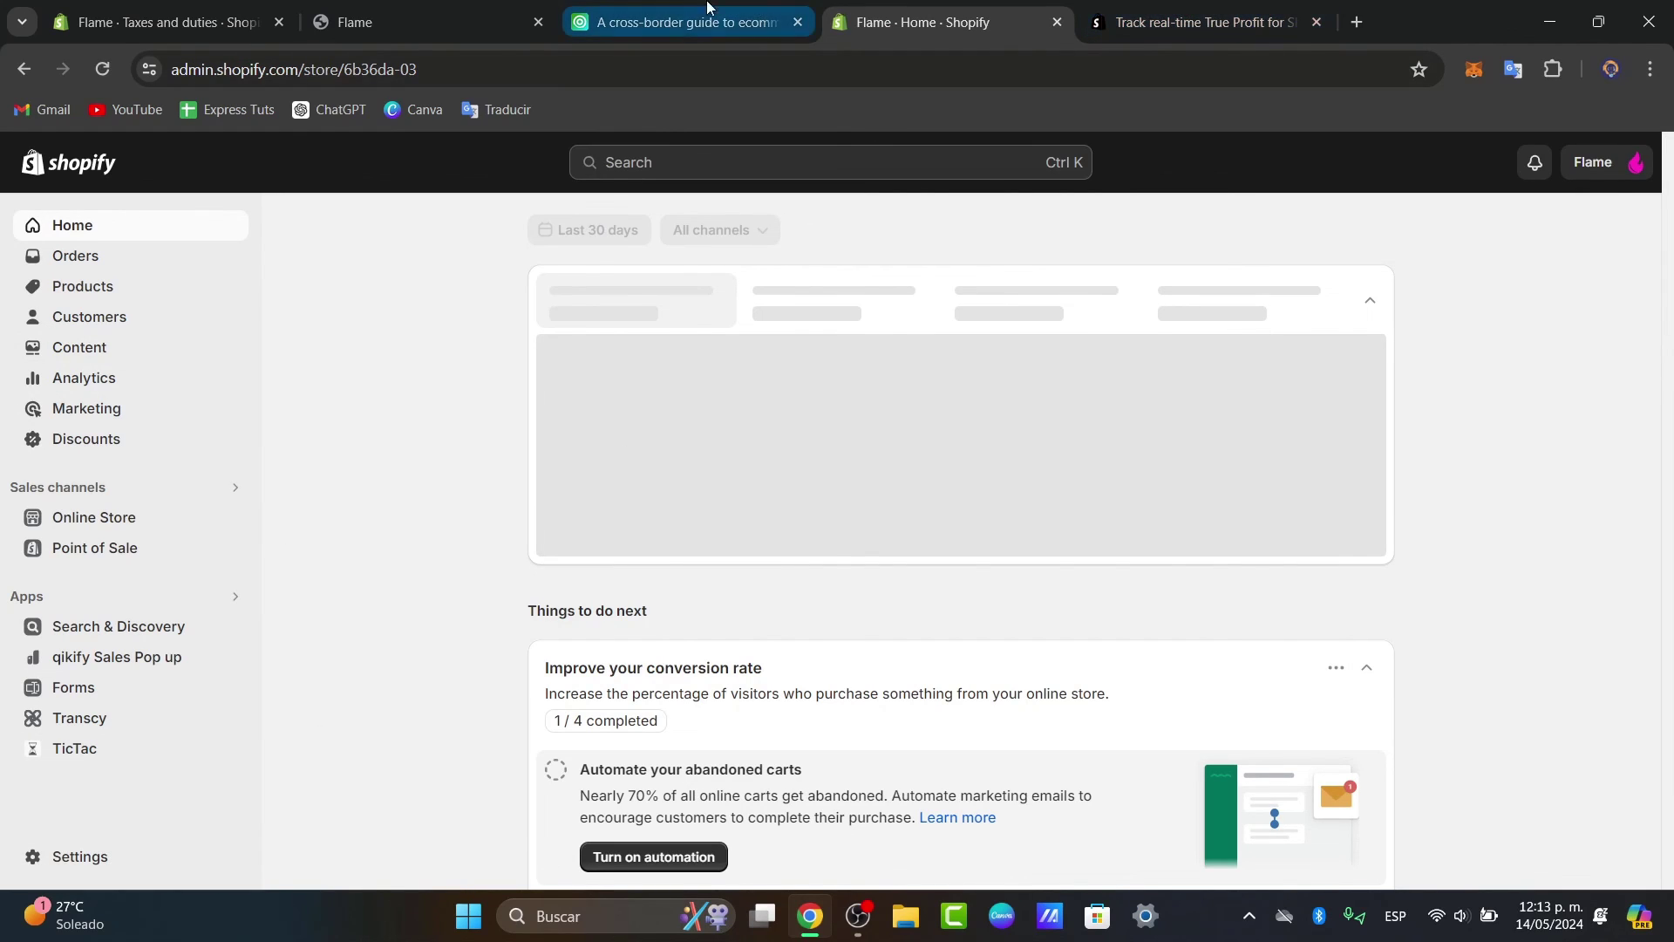
- Return to the Zonos Mexico guide tab showing the VAT/IVA rate section
{"action": "left_click", "coordinate": [685, 22]}
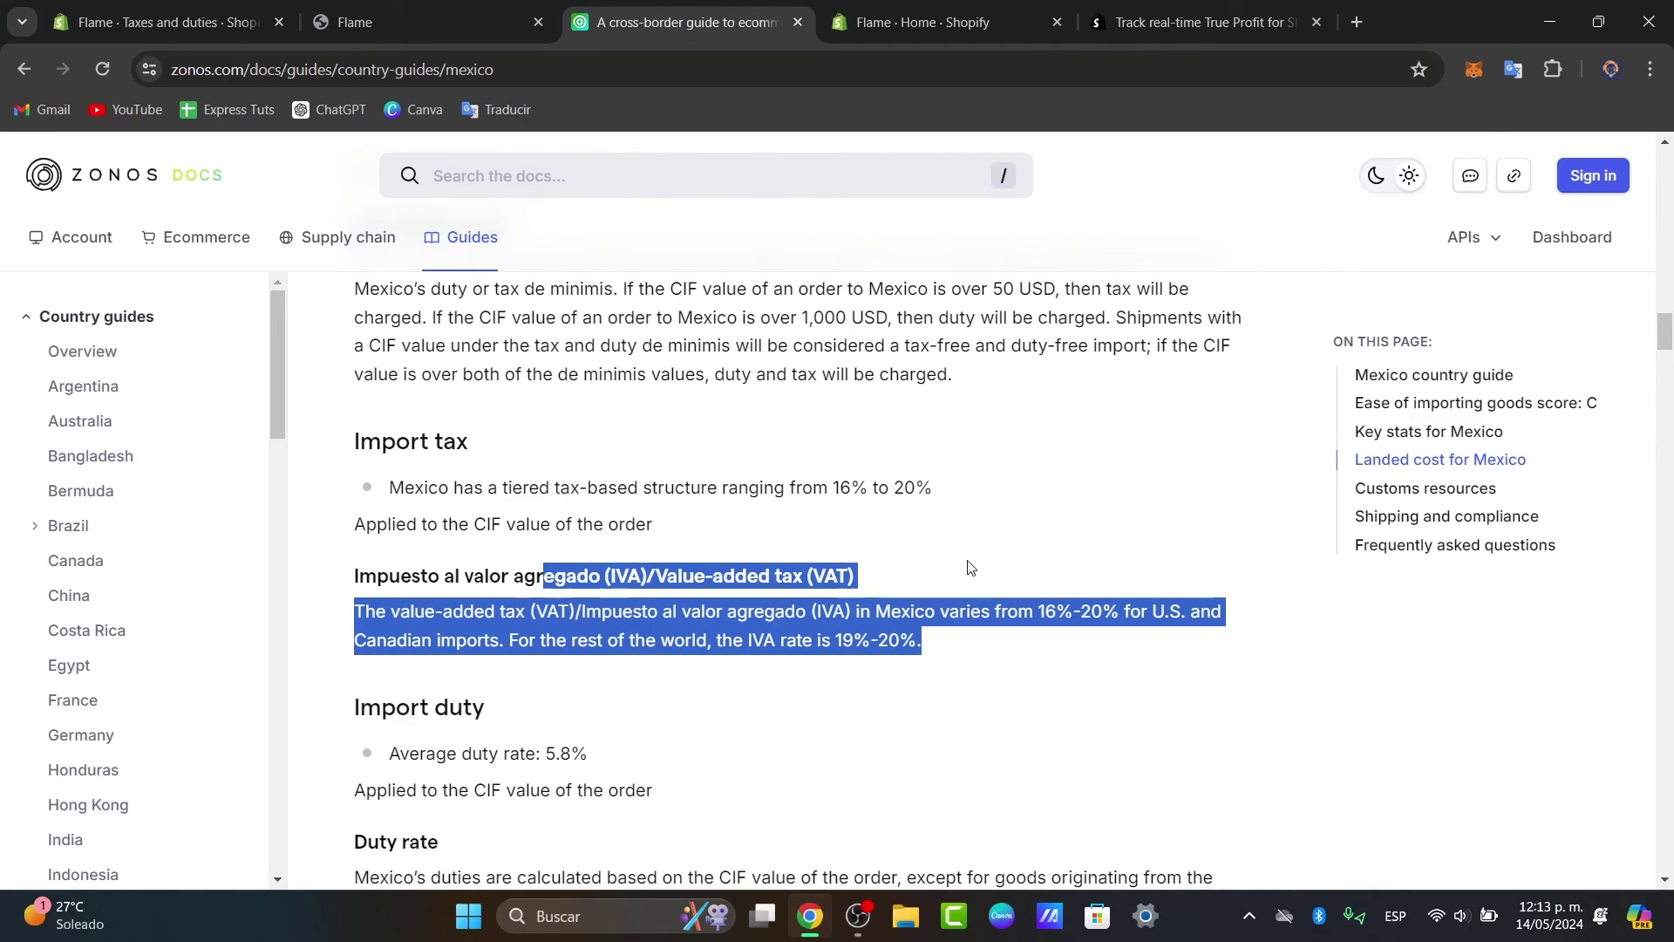